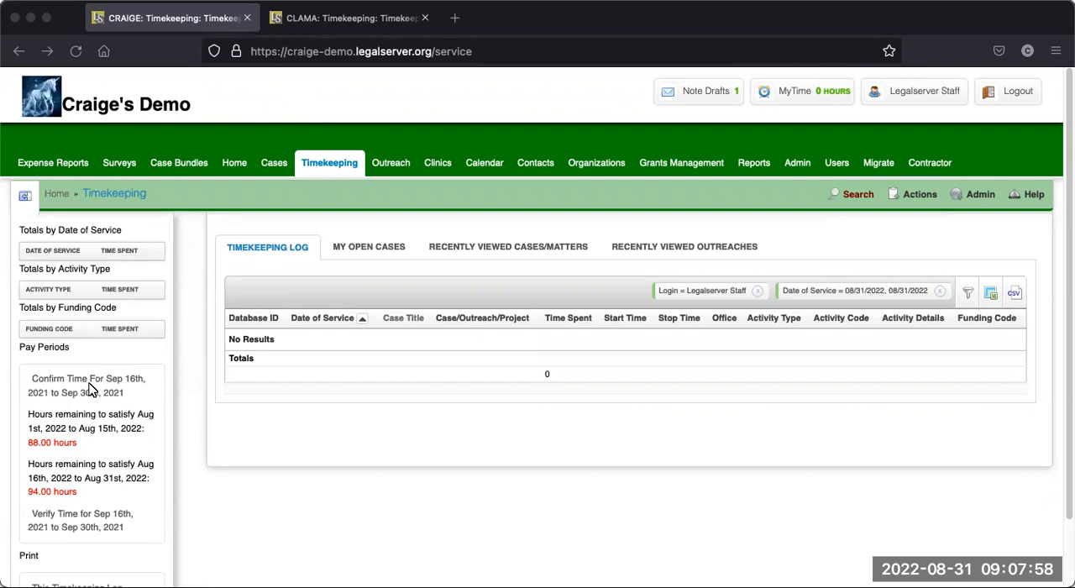
click(166, 388)
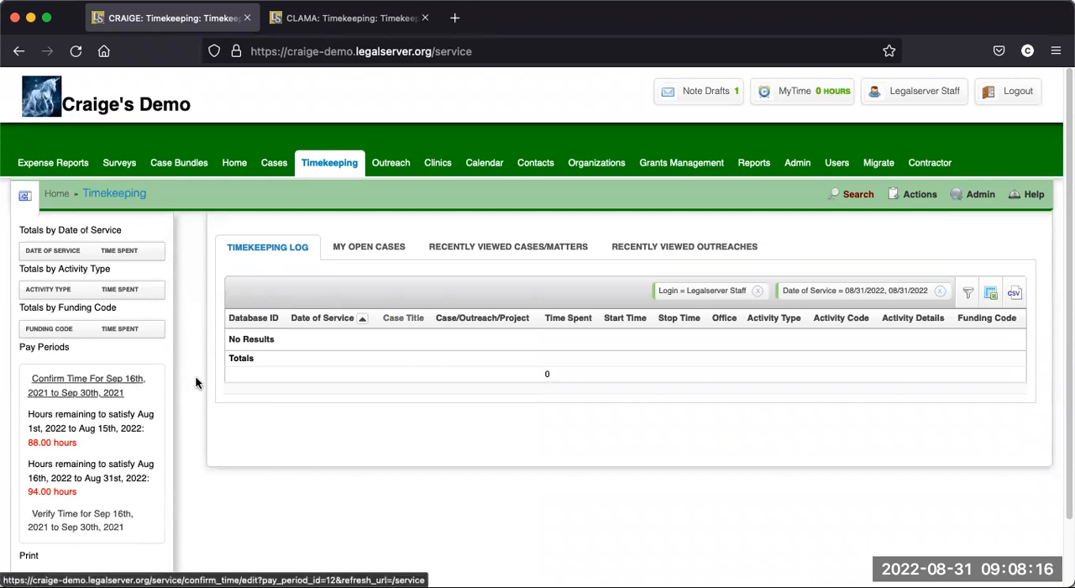
click(921, 198)
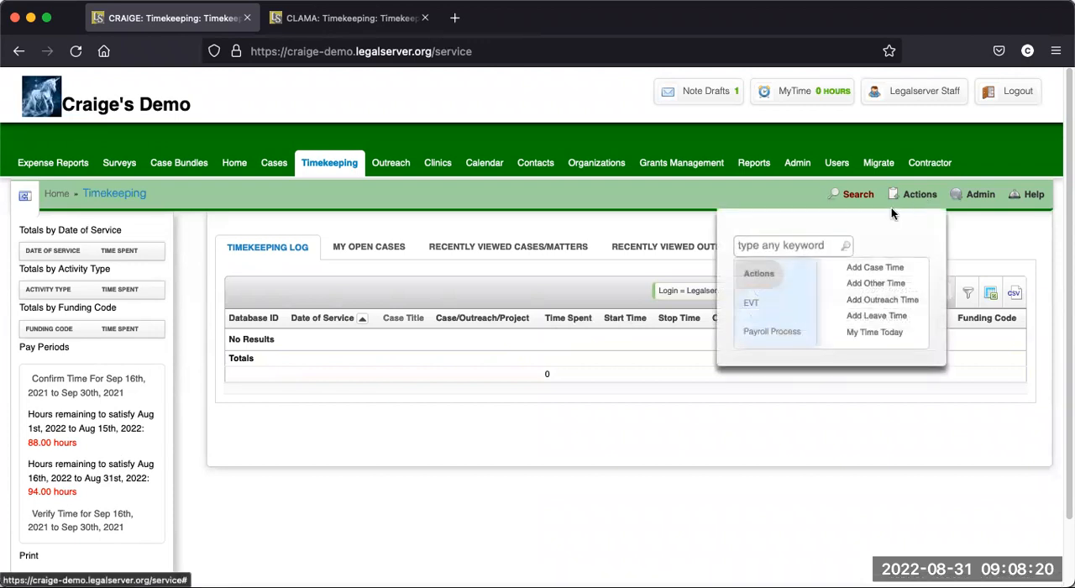
click(753, 306)
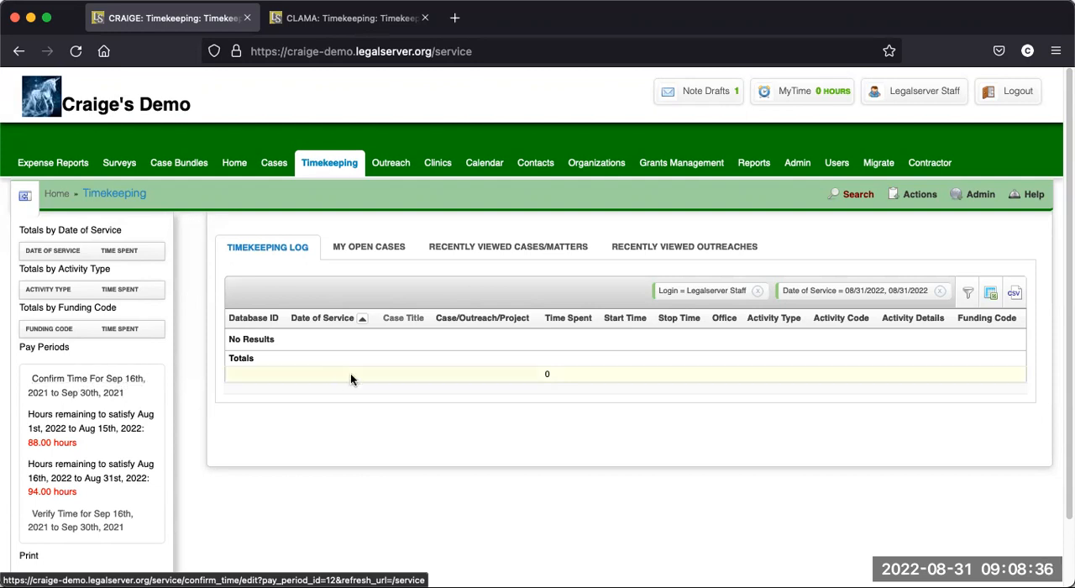
- Start a new case time entry from the Timekeeping page
click(919, 204)
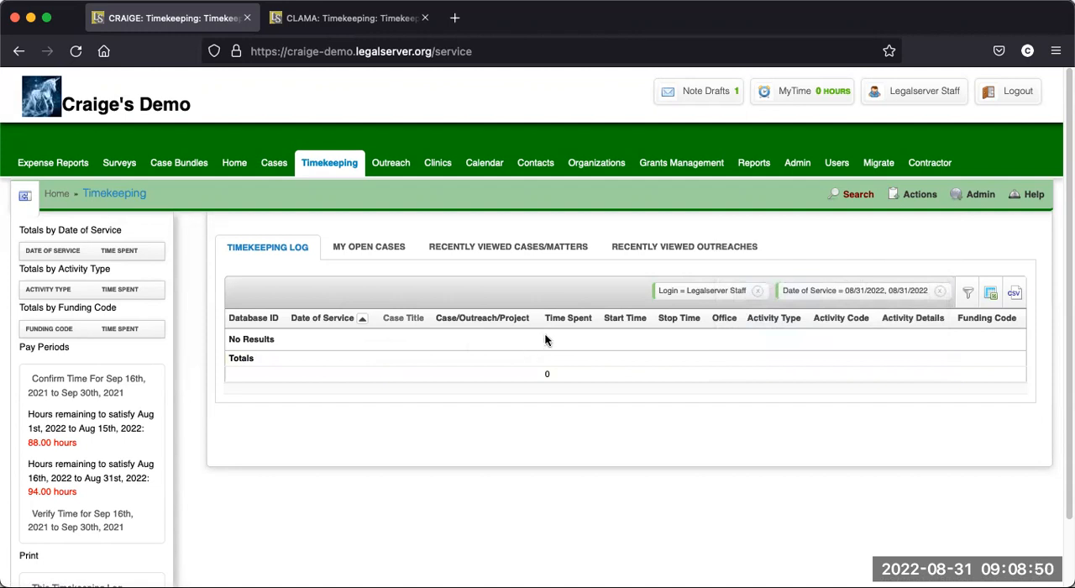
mouse_move(921, 199)
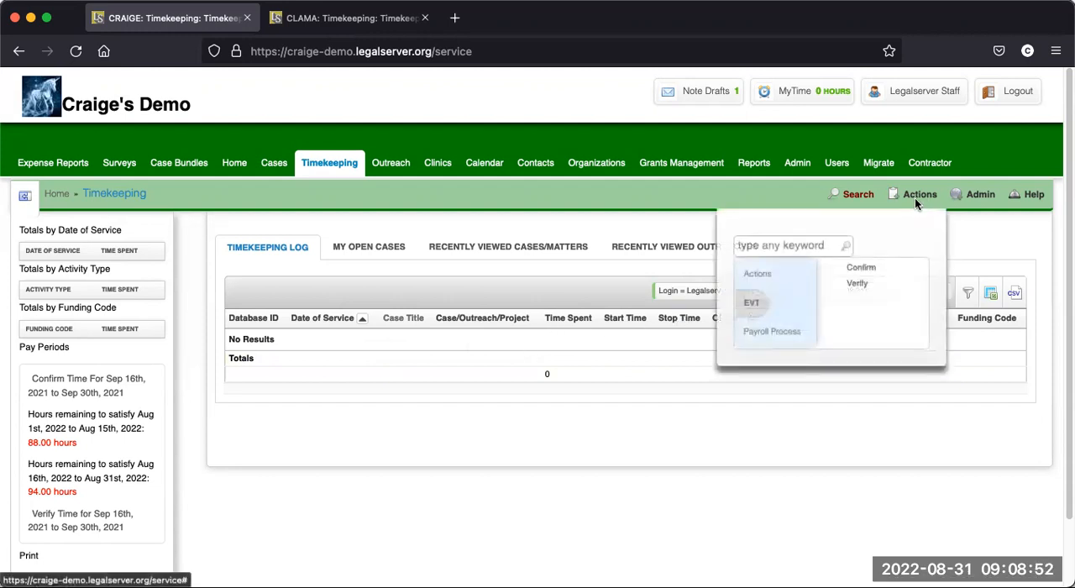
mouse_move(758, 274)
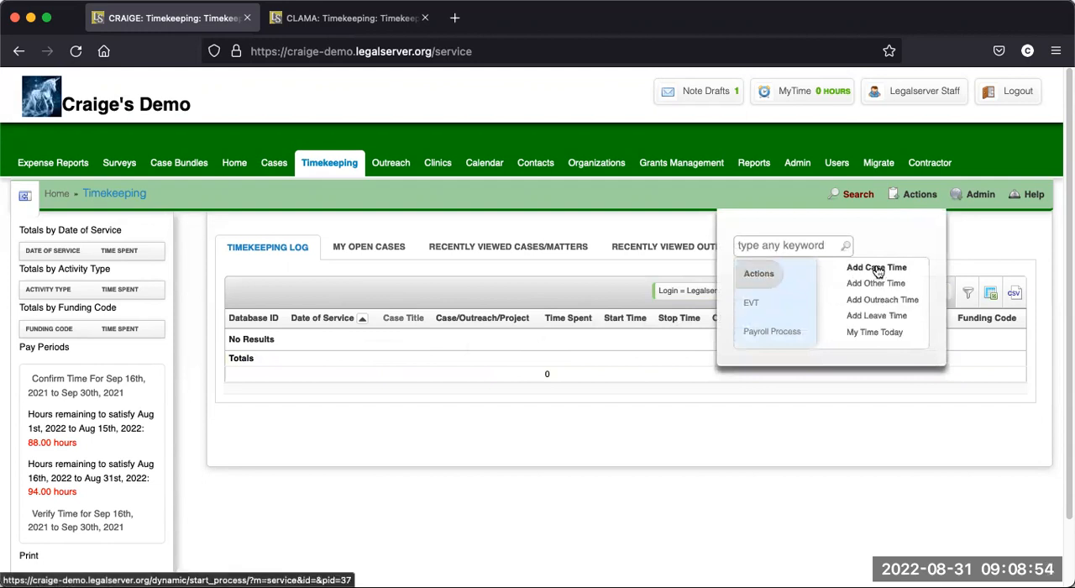
click(877, 267)
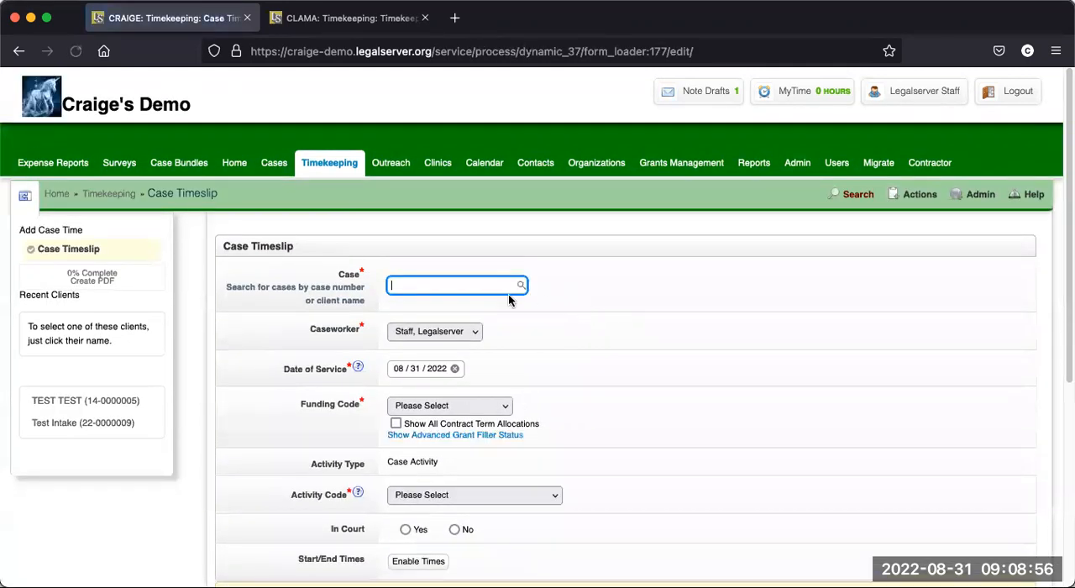
- Look up a case with "test", and assign the timeslip to the TEST TEST case from the recent clients
scroll(530, 322, down, 1)
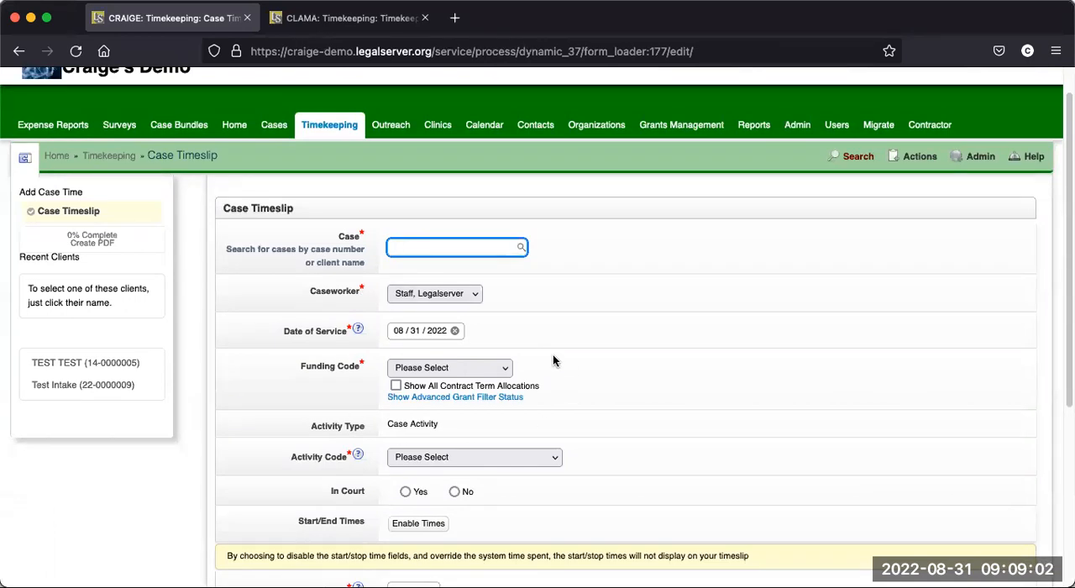
scroll(555, 351, down, 1)
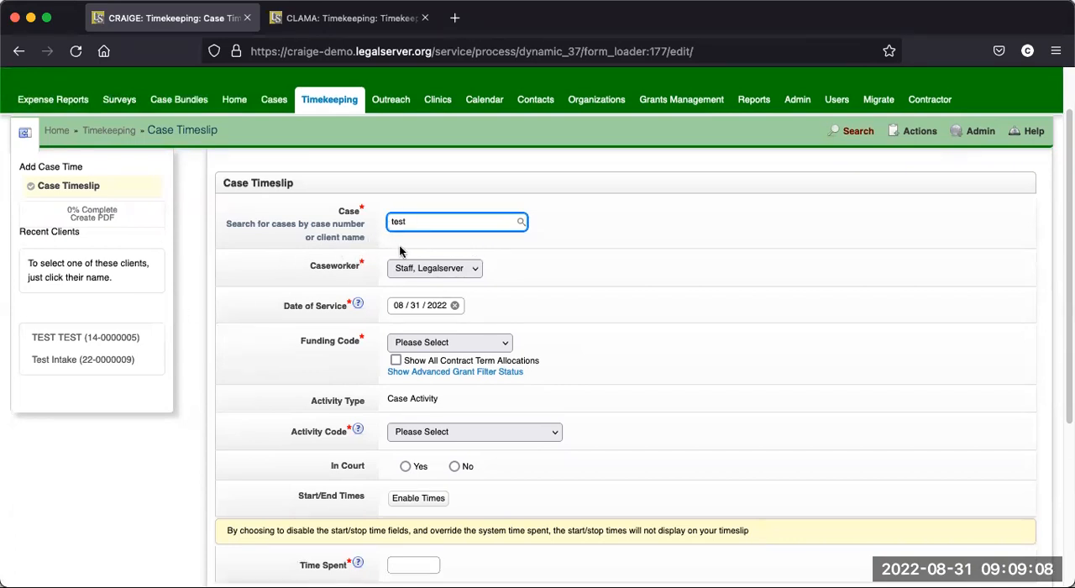
click(427, 247)
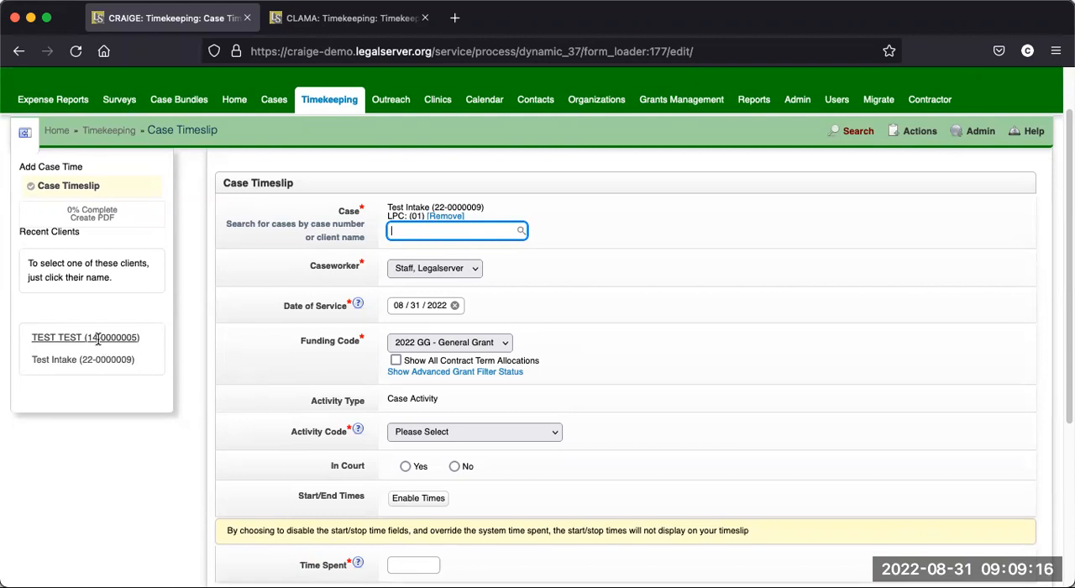
click(98, 338)
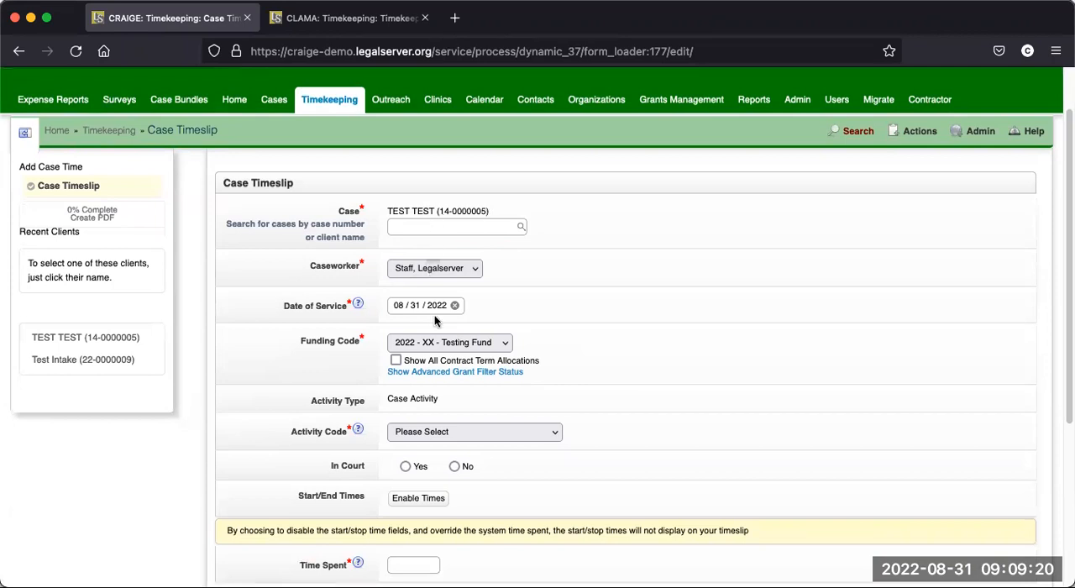
- Set the time spent on the case timeslip to 10 hours
scroll(496, 269, down, 1)
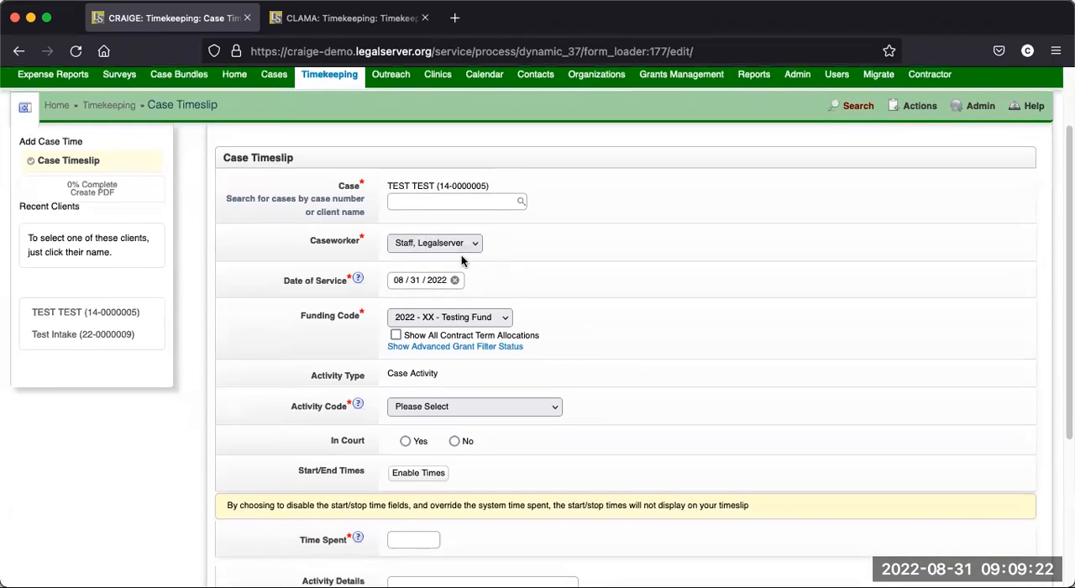
scroll(455, 266, down, 1)
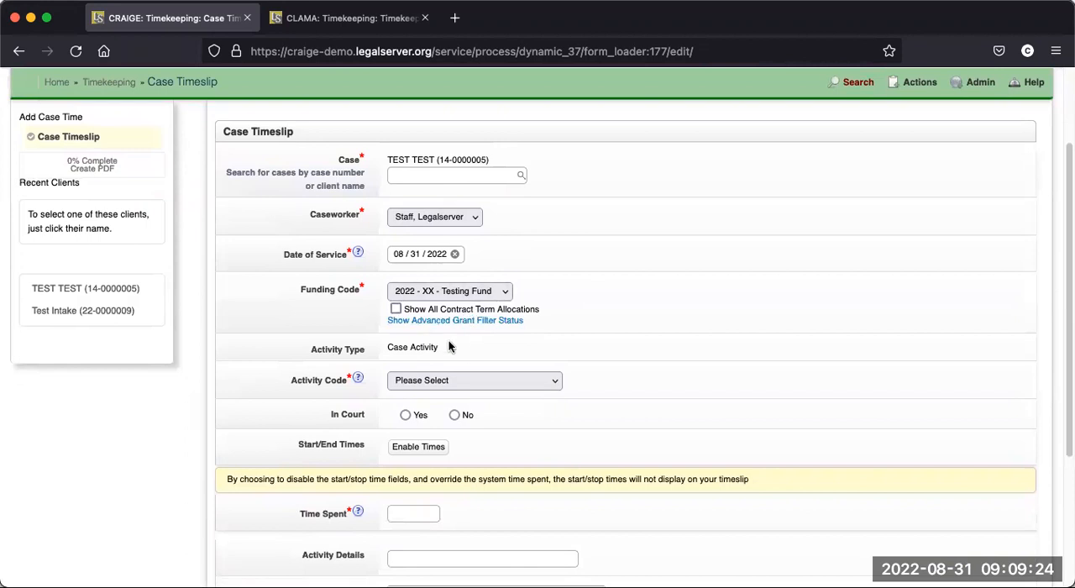
scroll(463, 344, down, 1)
scroll(463, 348, down, 1)
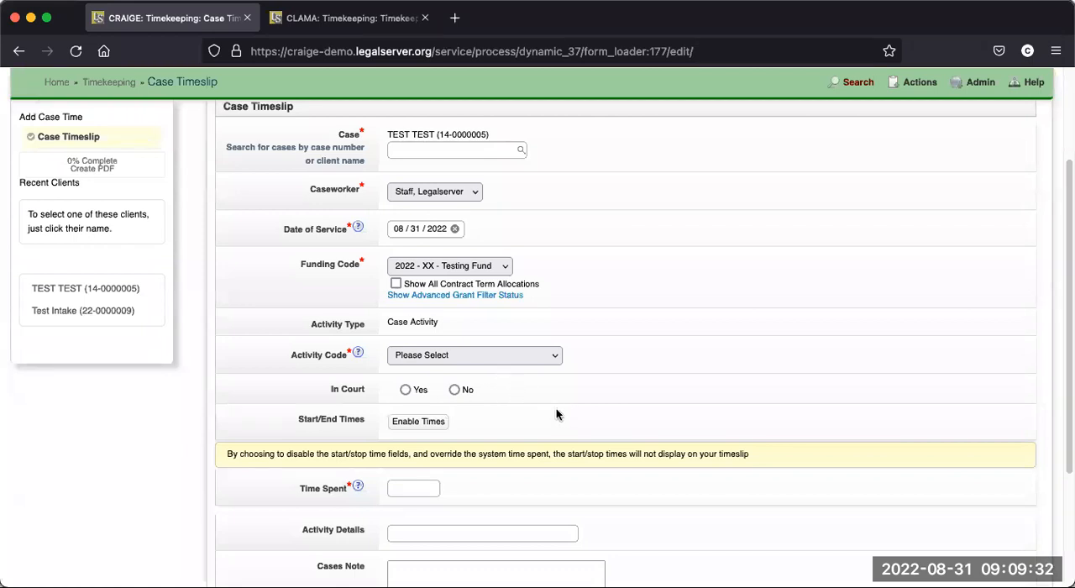
scroll(548, 404, down, 3)
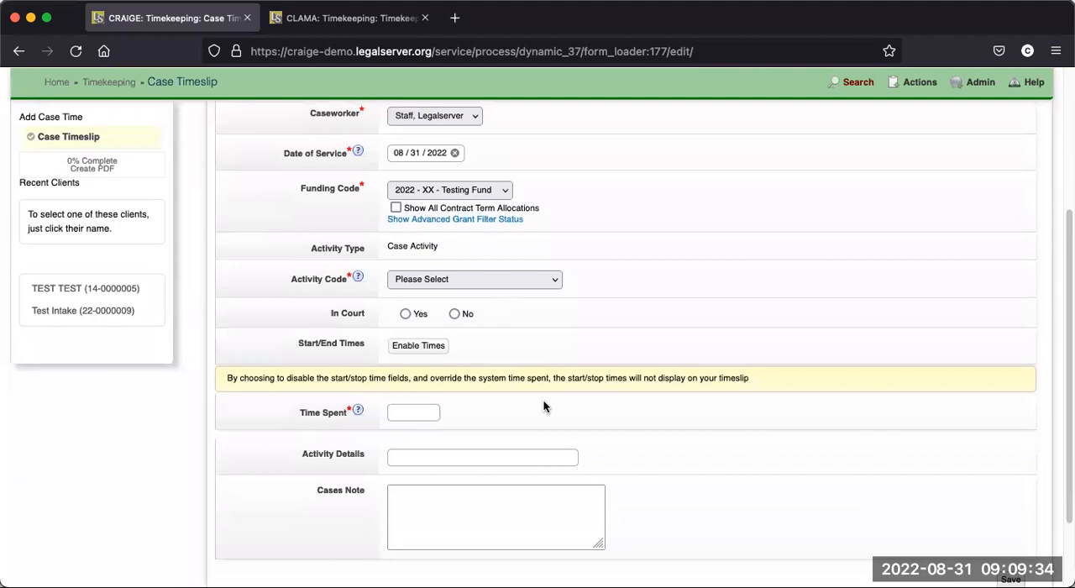
click(409, 376)
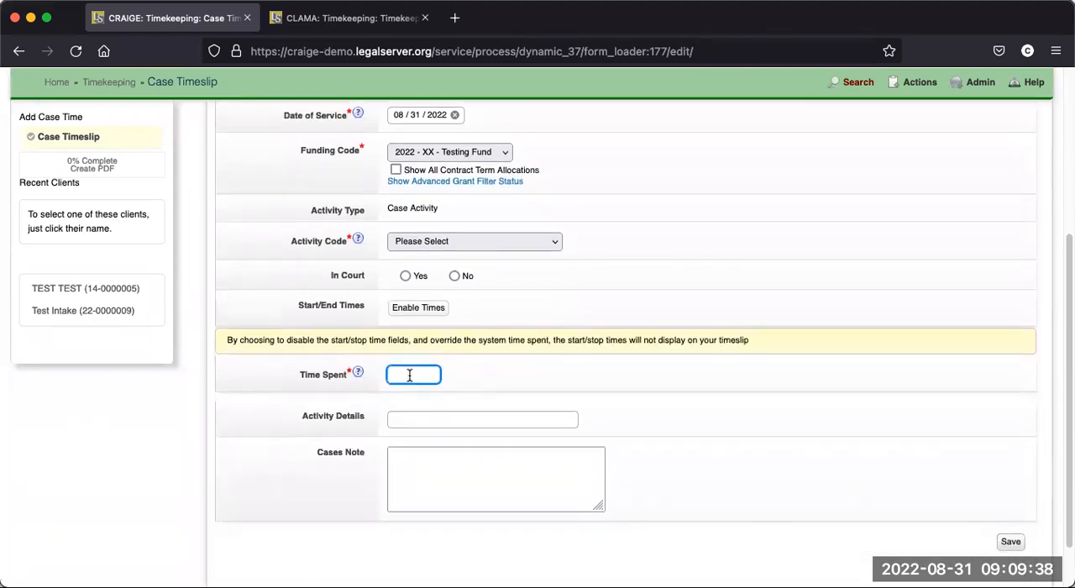
text(1)
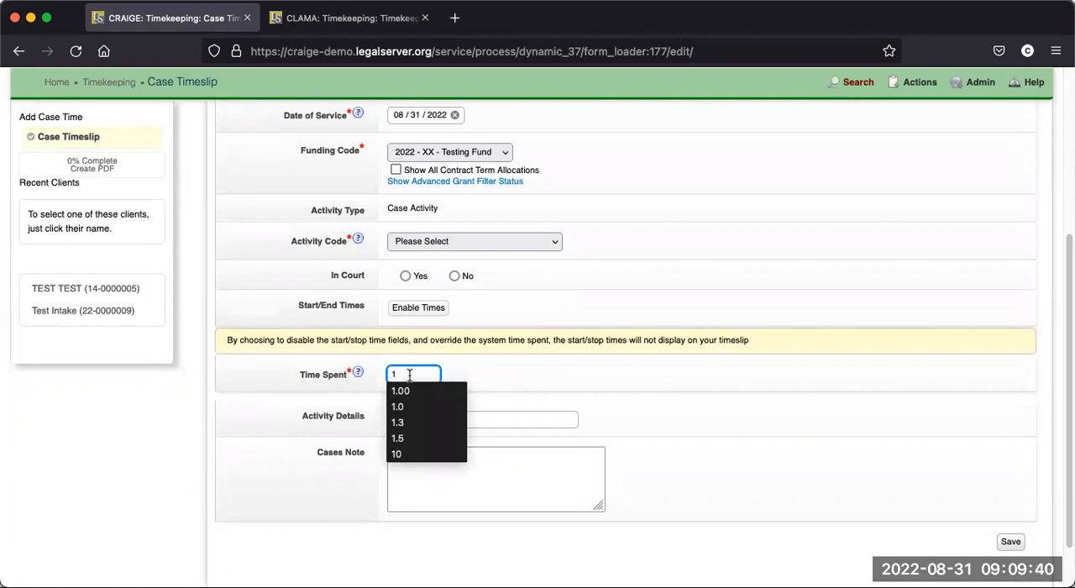
text(0)
click(621, 383)
- Set the timeslip's activity code to 7d Deposition and save the timeslip
scroll(619, 383, up, 3)
click(497, 369)
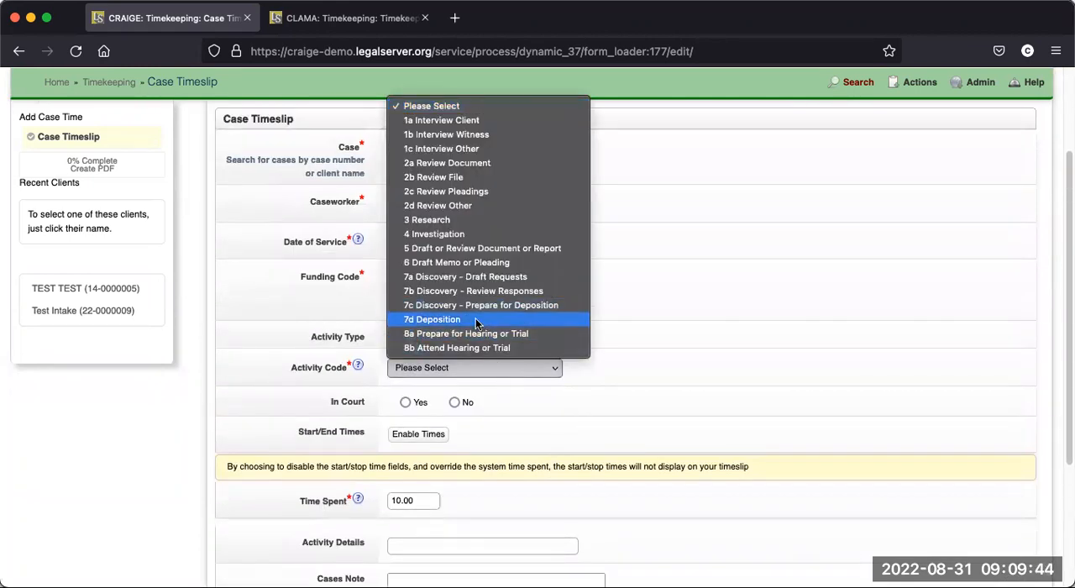
click(476, 324)
scroll(637, 405, down, 3)
scroll(637, 405, down, 3)
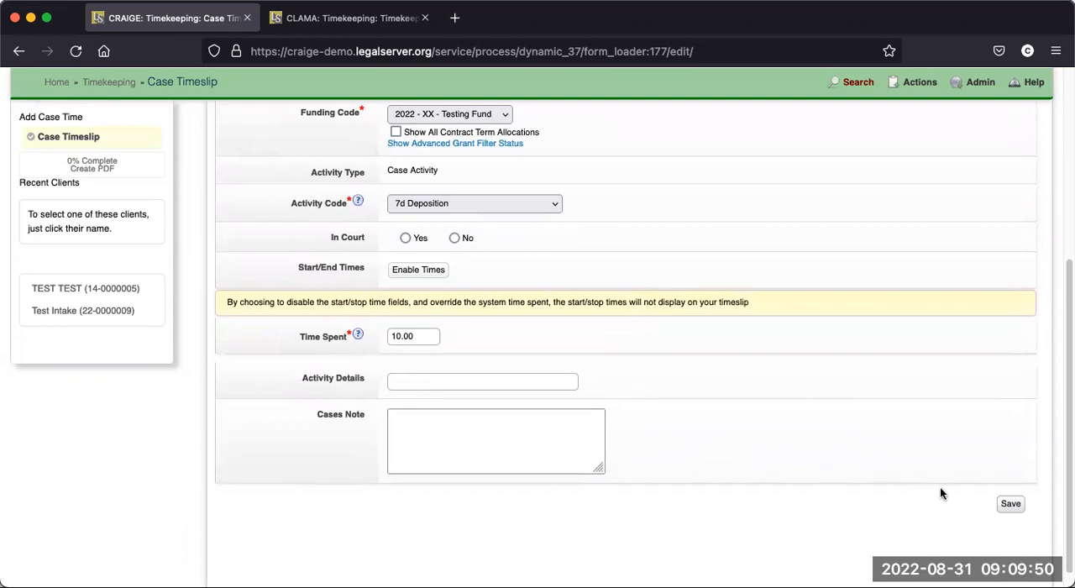
click(1010, 504)
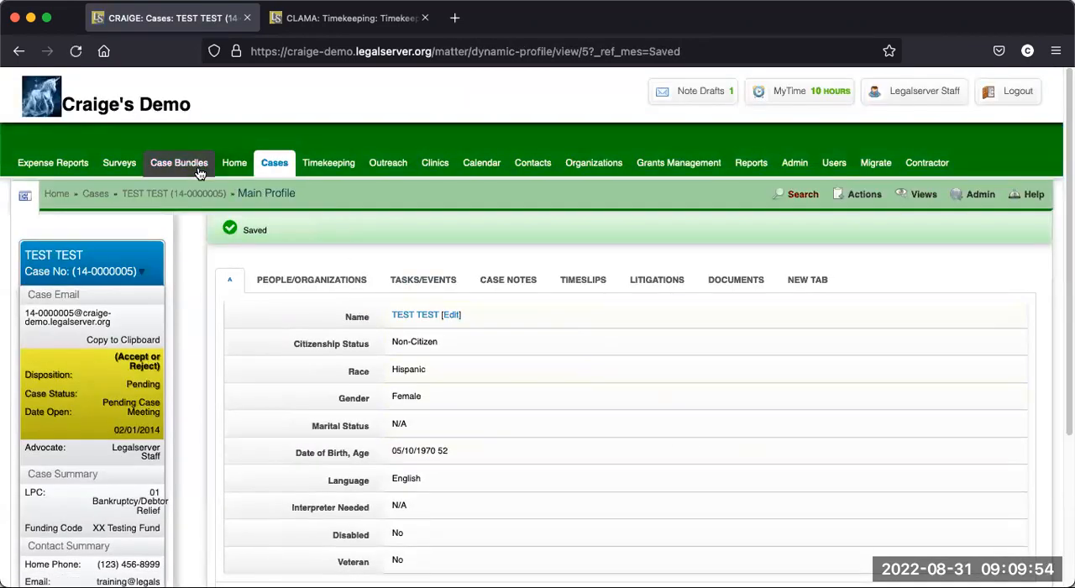
- Filter the timekeeping log's date of service to the pay period Sep 16th, 2021 to Sep 30th, 2021
click(335, 169)
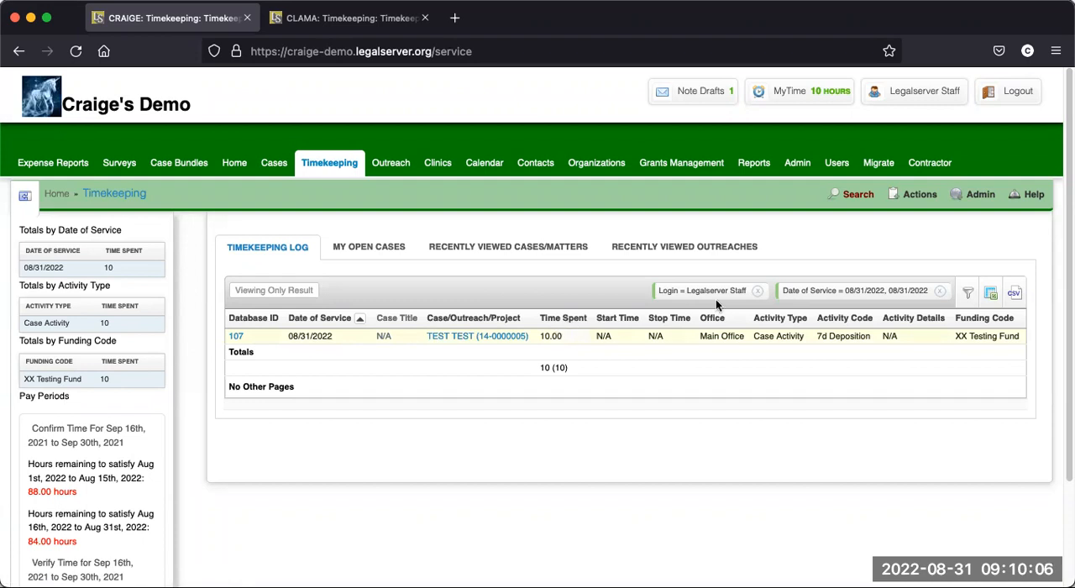
click(967, 294)
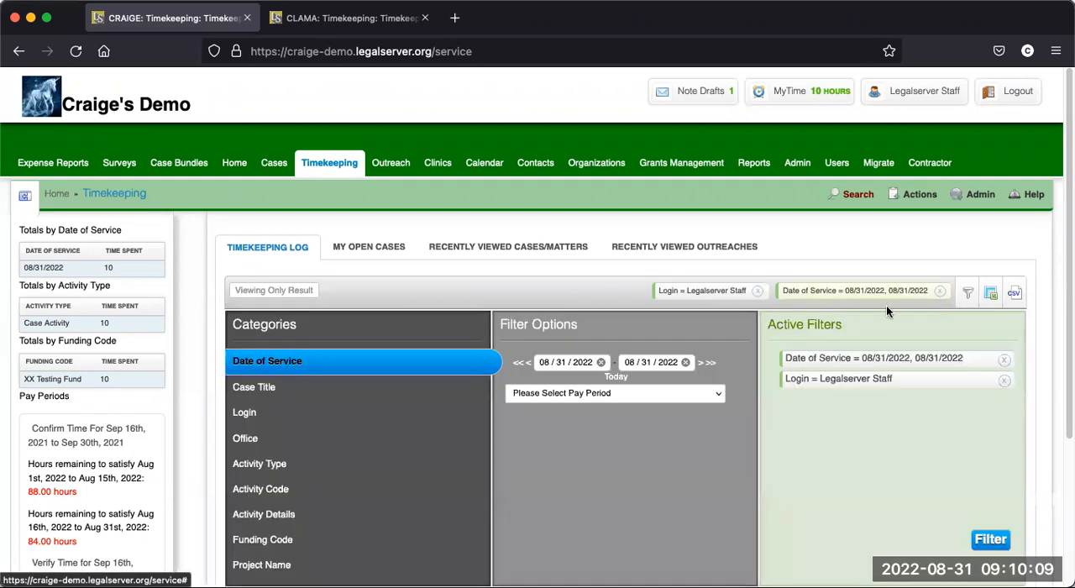
click(684, 392)
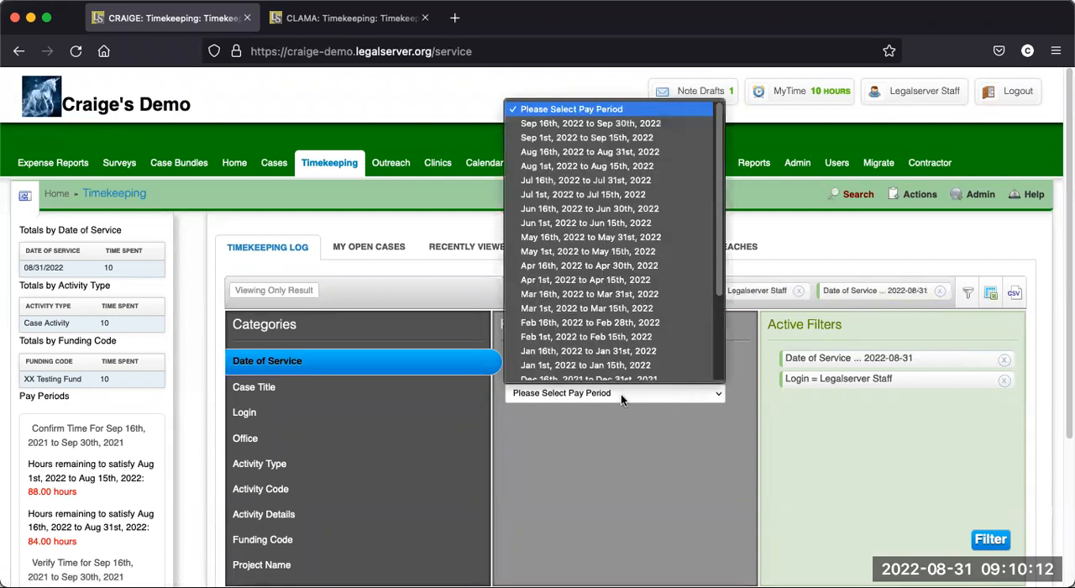
scroll(613, 347, down, 1)
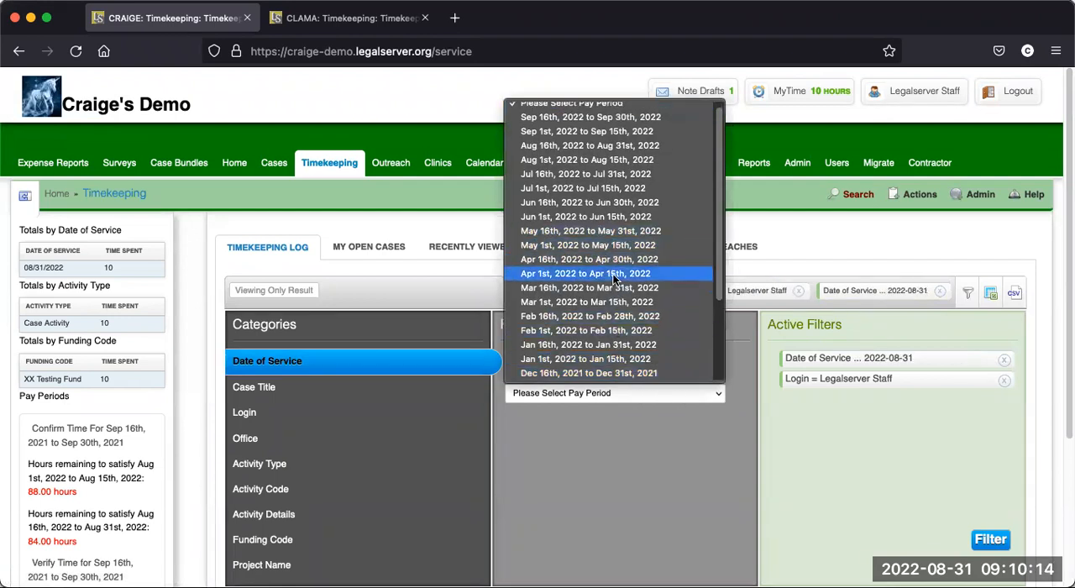
scroll(614, 336, down, 1)
scroll(614, 331, down, 3)
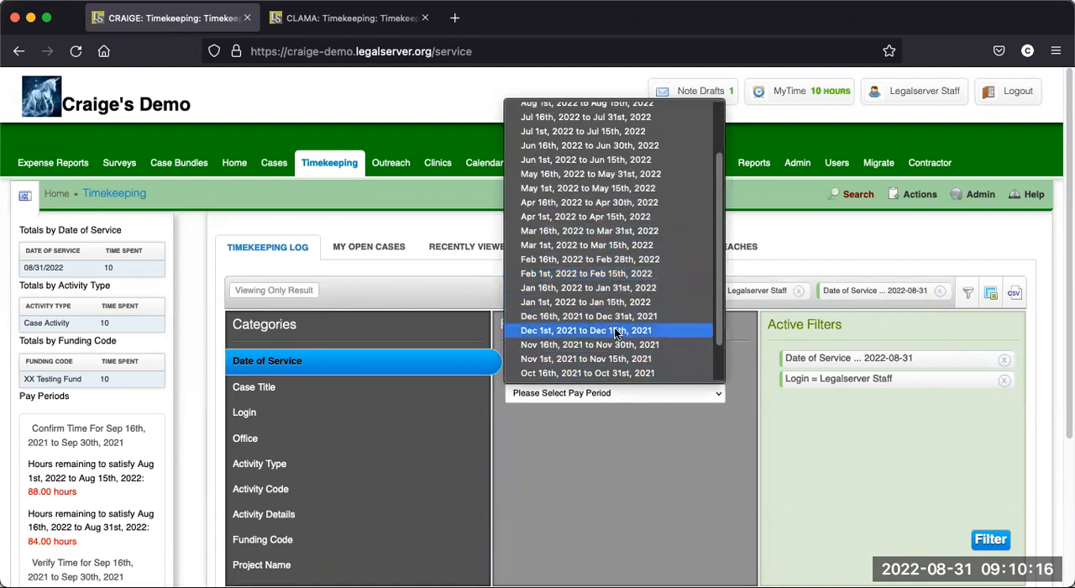
scroll(614, 336, down, 3)
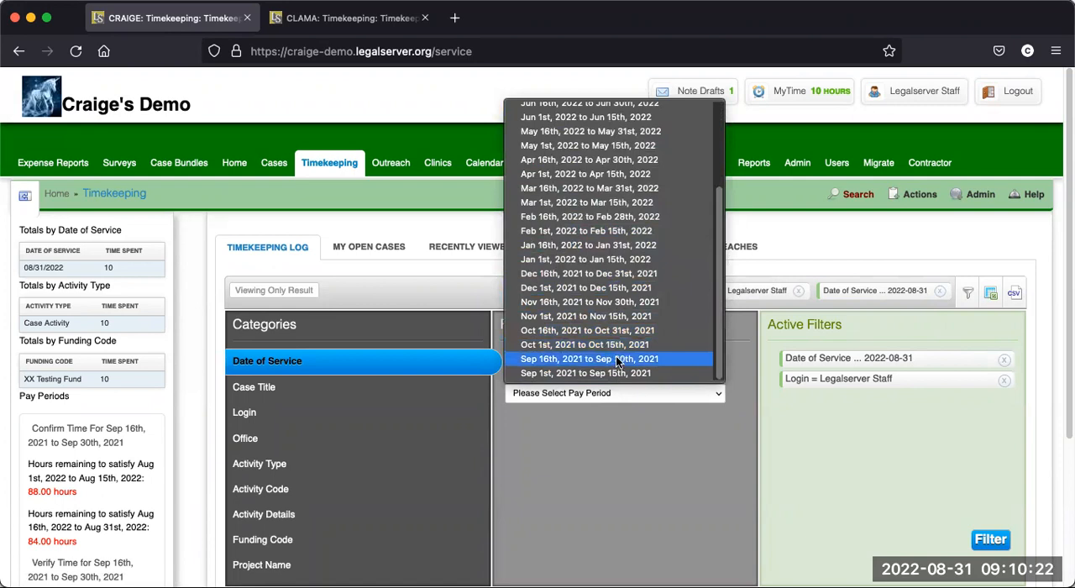
click(618, 360)
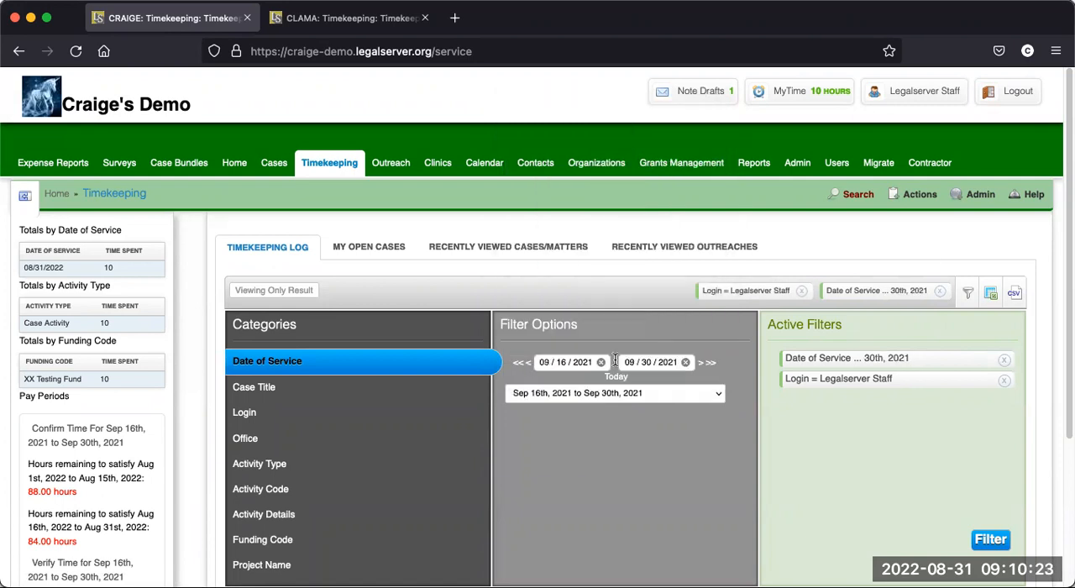
click(990, 540)
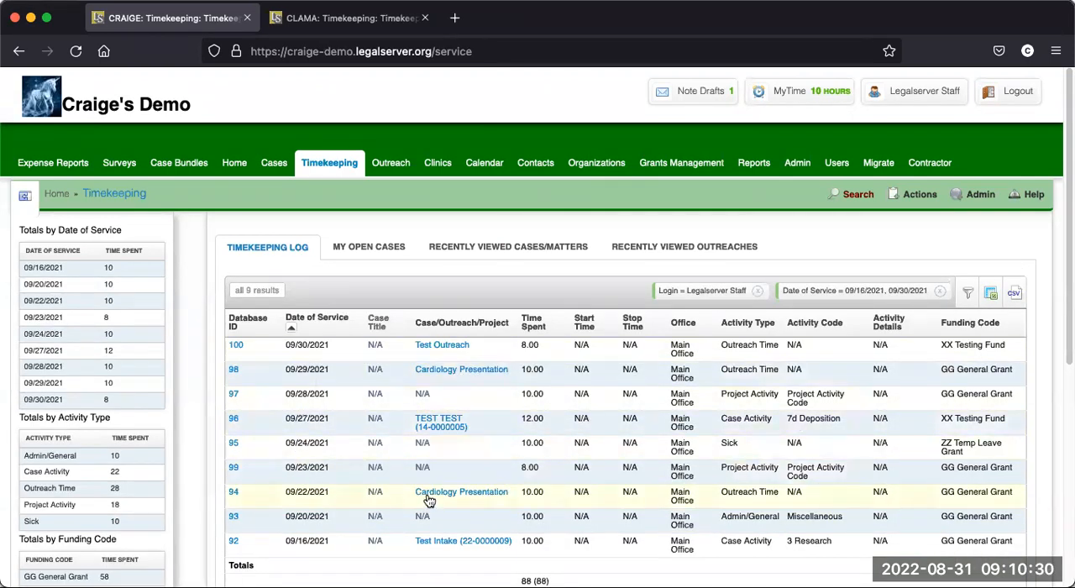
- Review the filtered time entries and the totals by date of service, activity type and funding code
scroll(456, 464, down, 1)
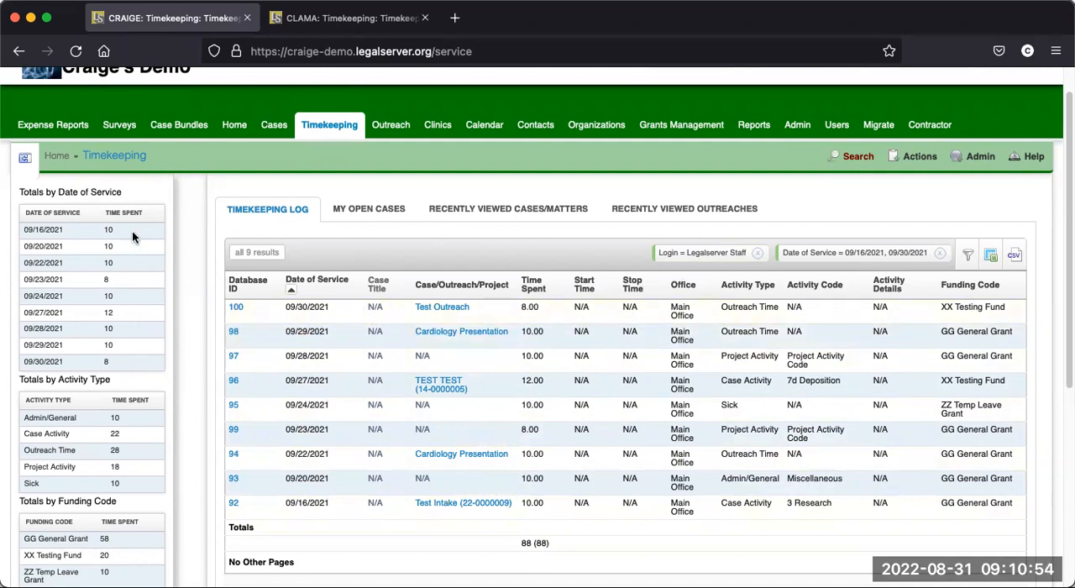
scroll(119, 340, down, 1)
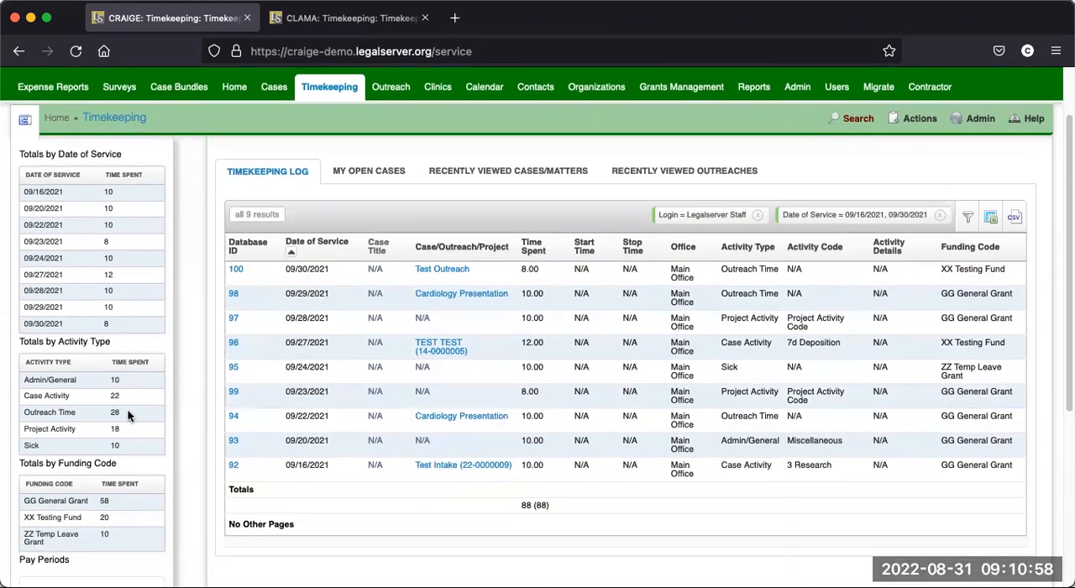
scroll(128, 410, down, 2)
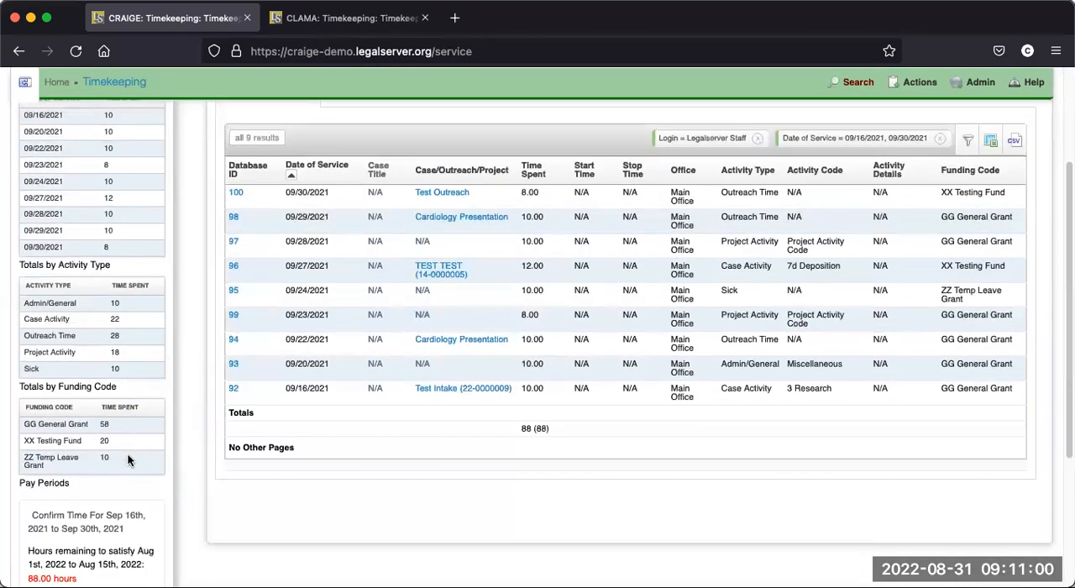
scroll(130, 445, down, 1)
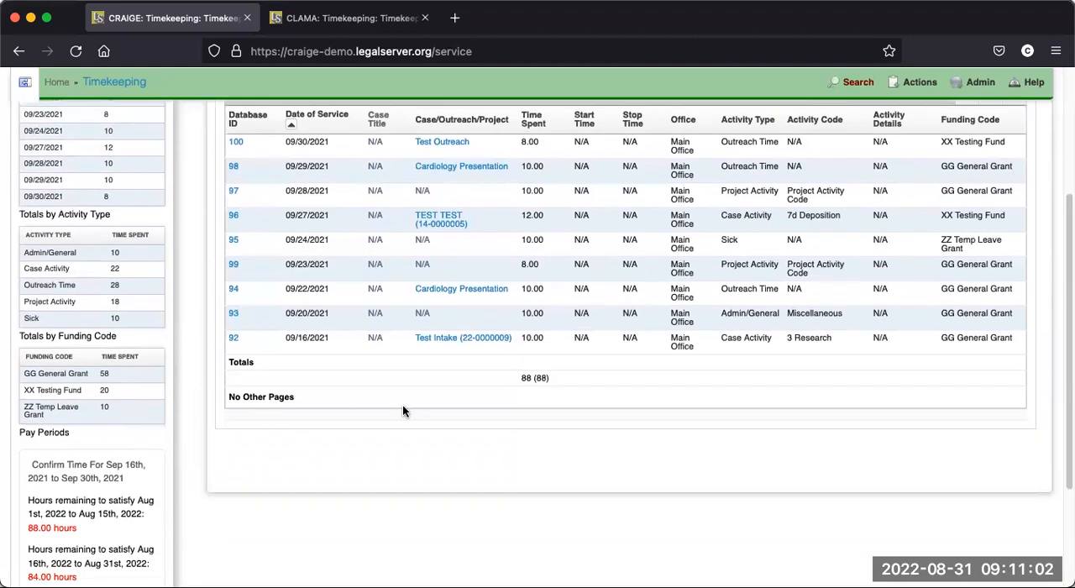
scroll(512, 365, up, 1)
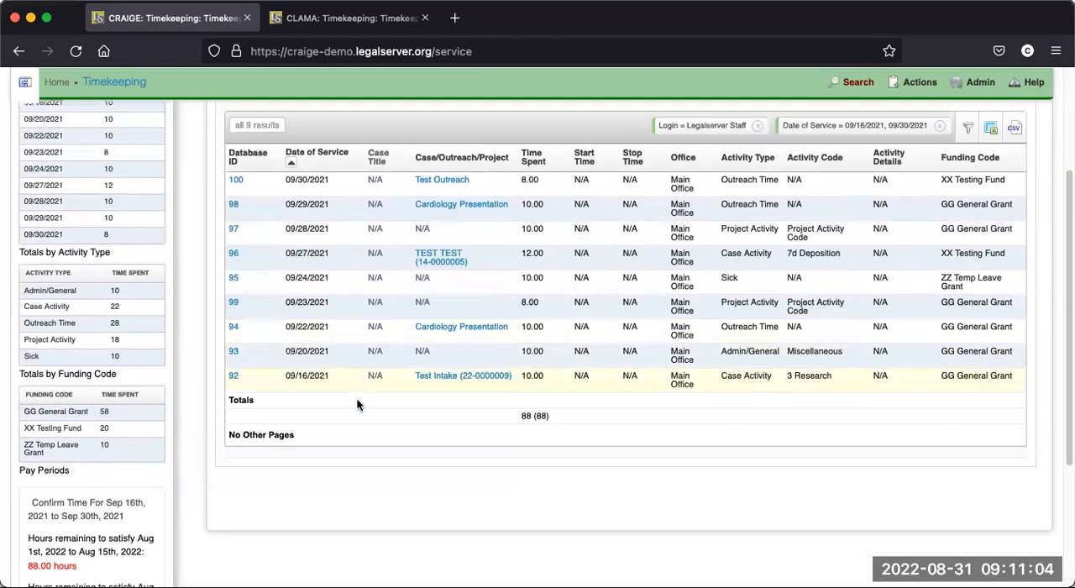
scroll(194, 435, down, 1)
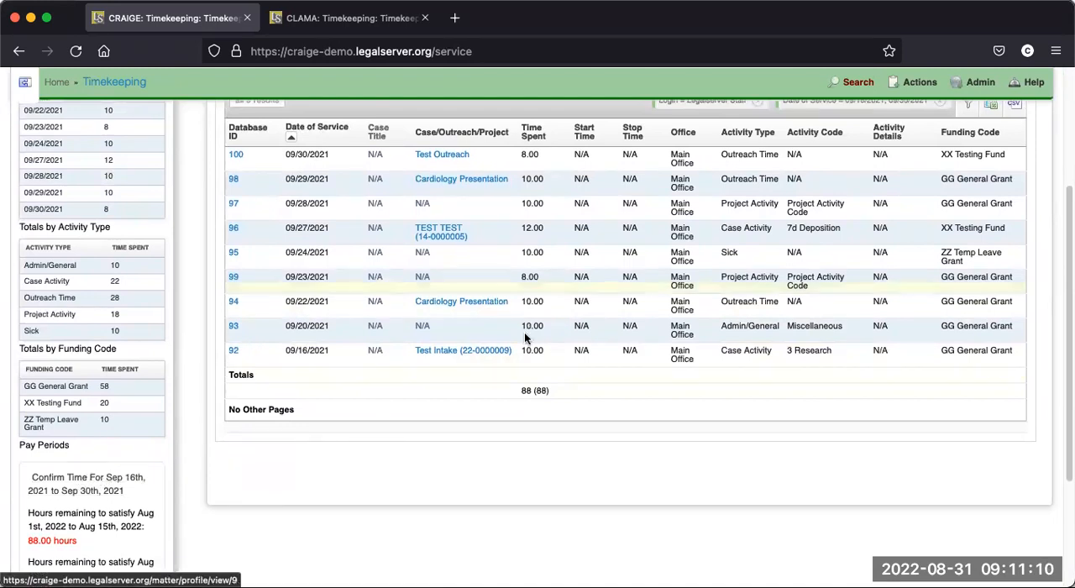
click(924, 84)
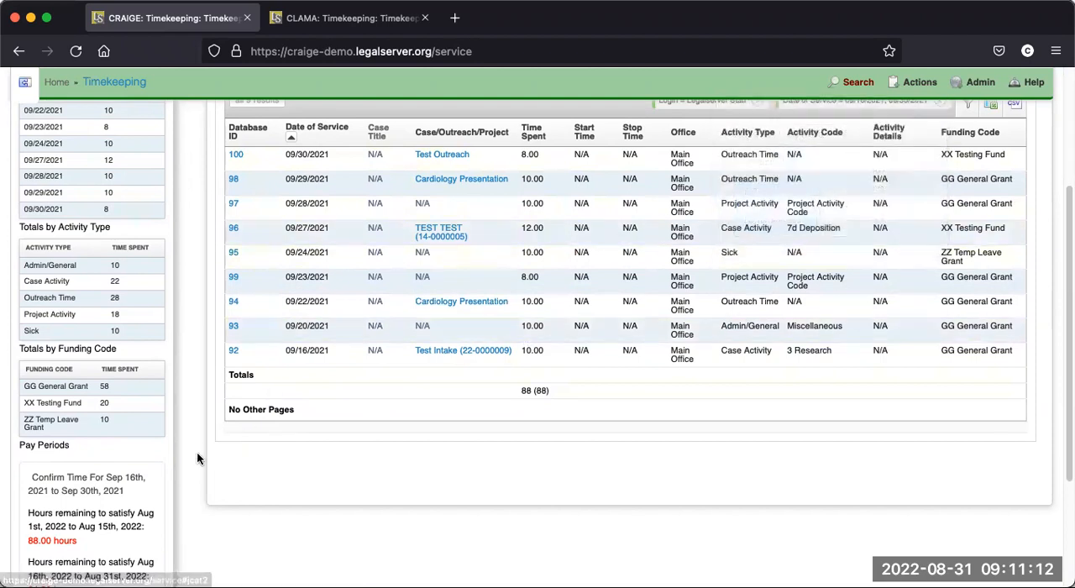
- Open time confirmation for Sep 16th, 2021 to Sep 30th, 2021 and review the hours by activity type and funding code
click(98, 485)
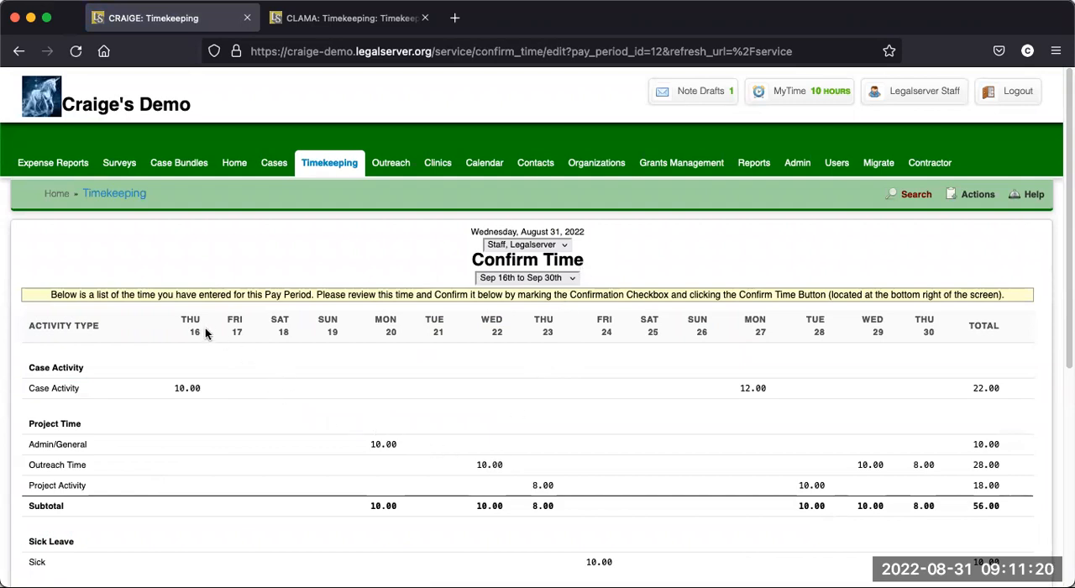
scroll(336, 407, down, 2)
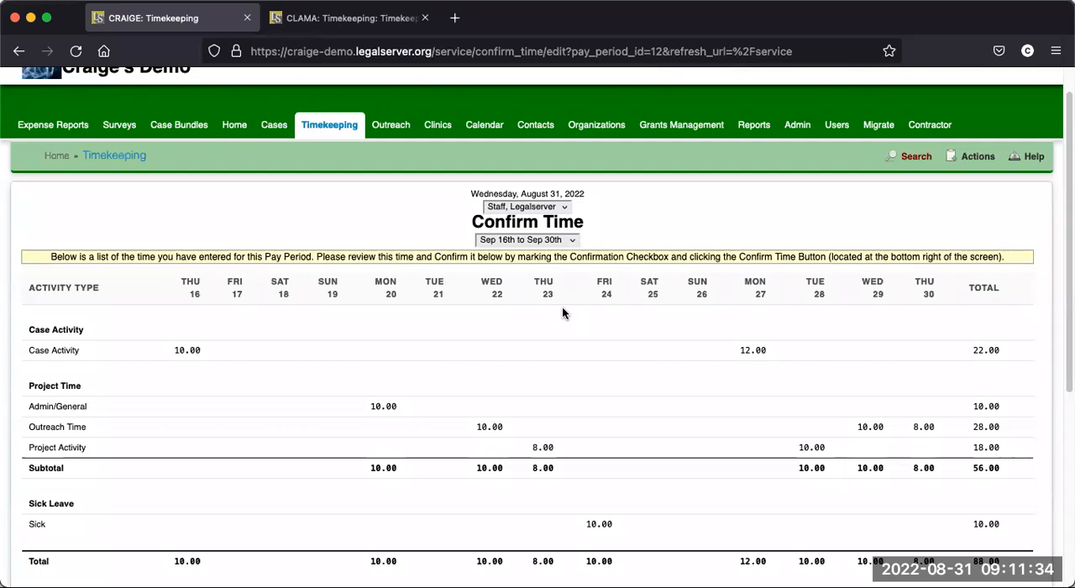
scroll(357, 316, down, 1)
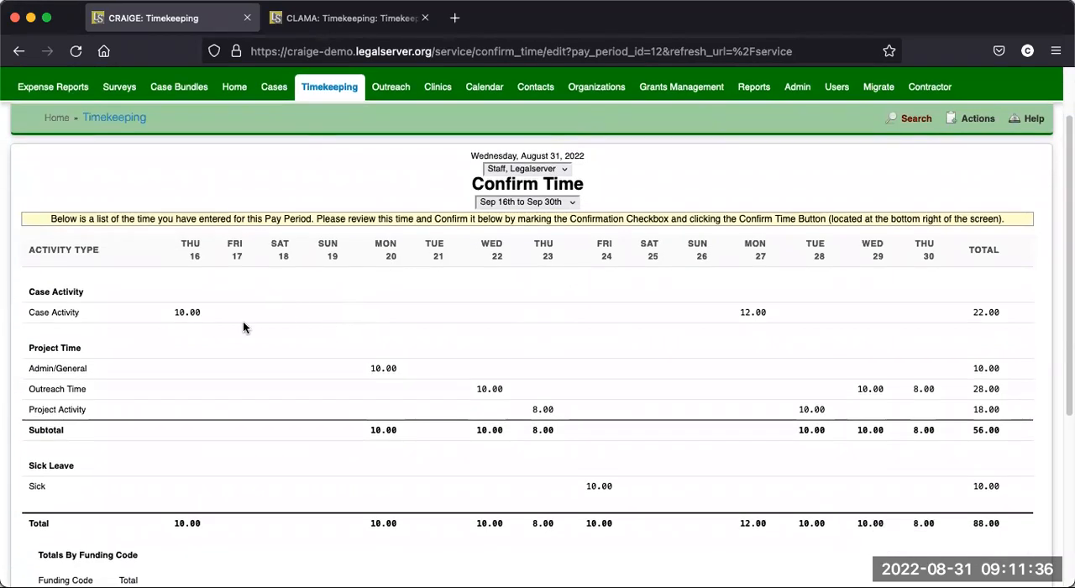
scroll(241, 322, down, 1)
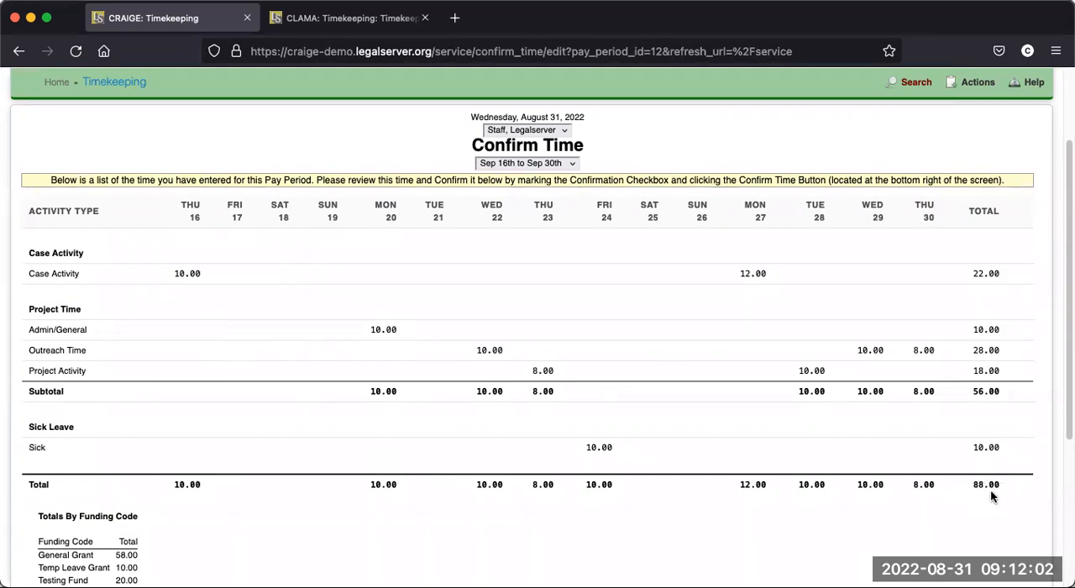
scroll(538, 358, down, 3)
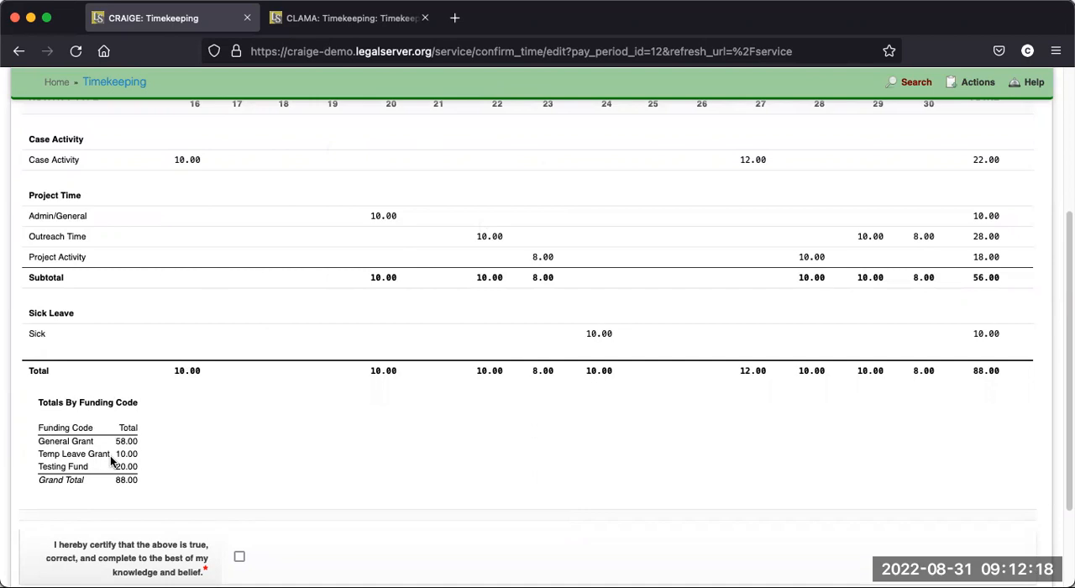
scroll(351, 450, down, 2)
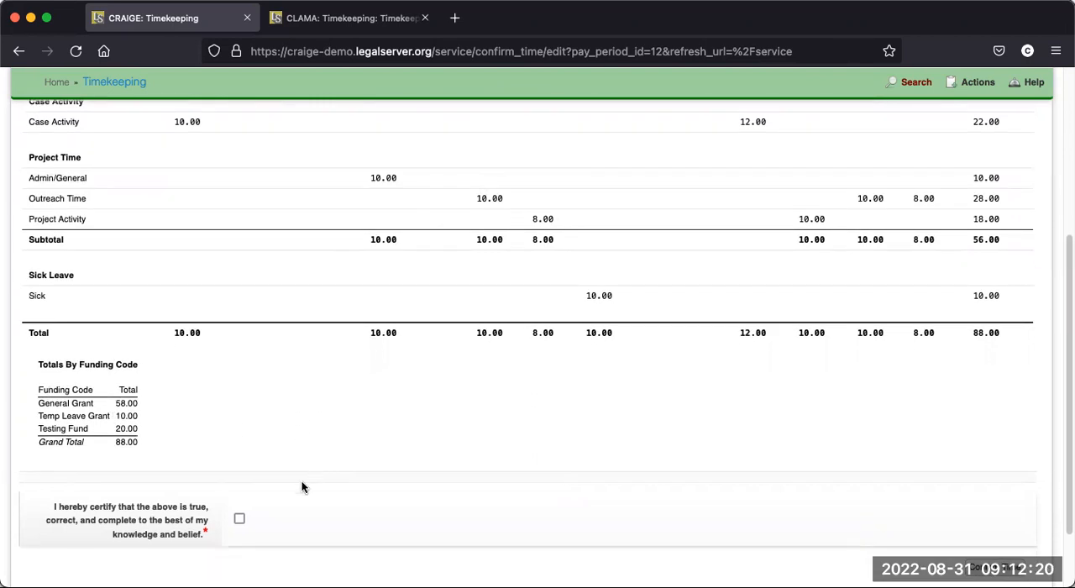
- Try to confirm the pay period's time with the certification statement left unchecked
click(239, 495)
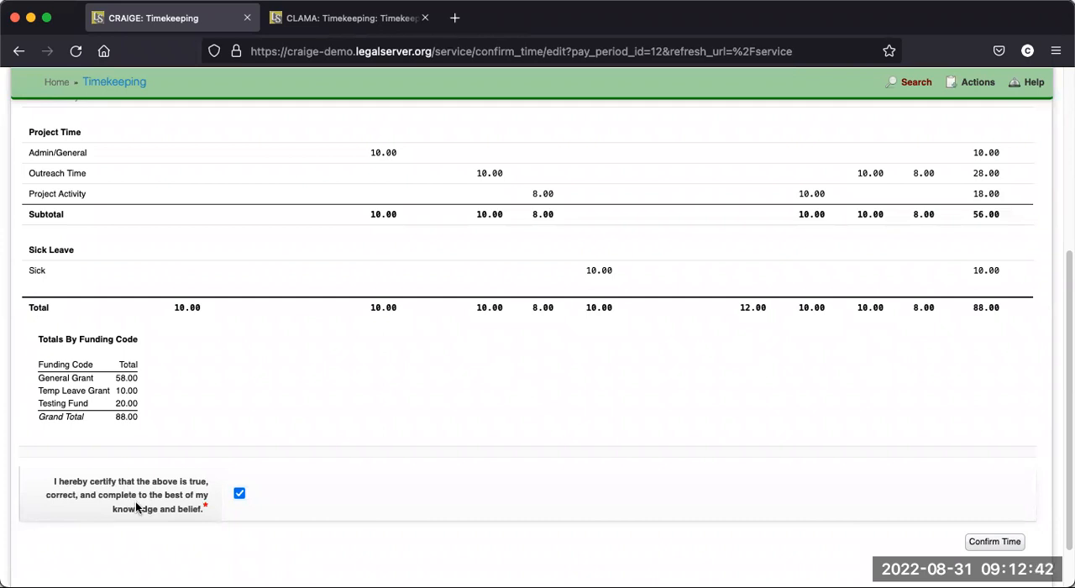
click(239, 494)
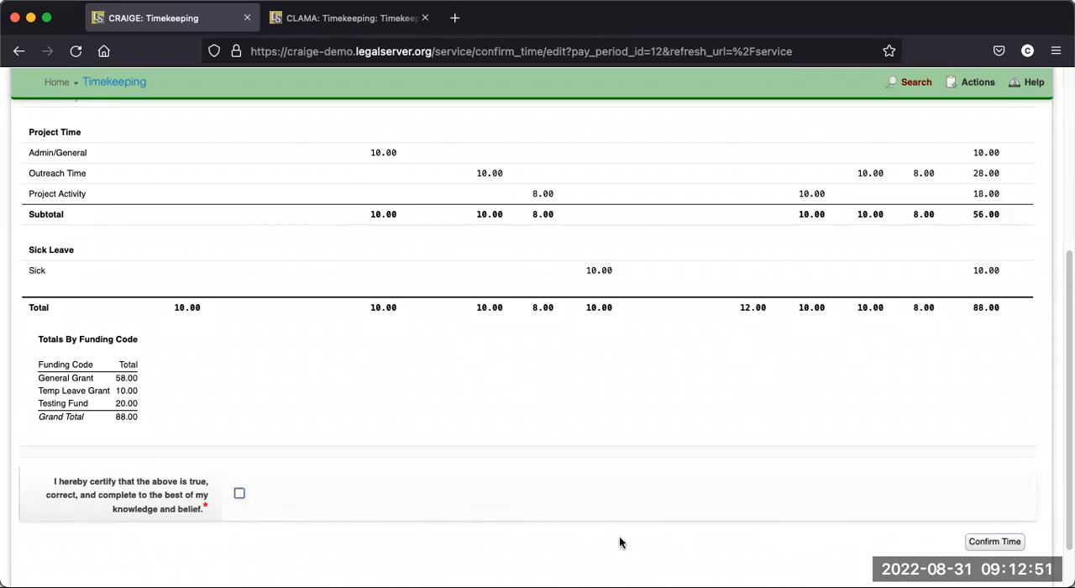
click(996, 545)
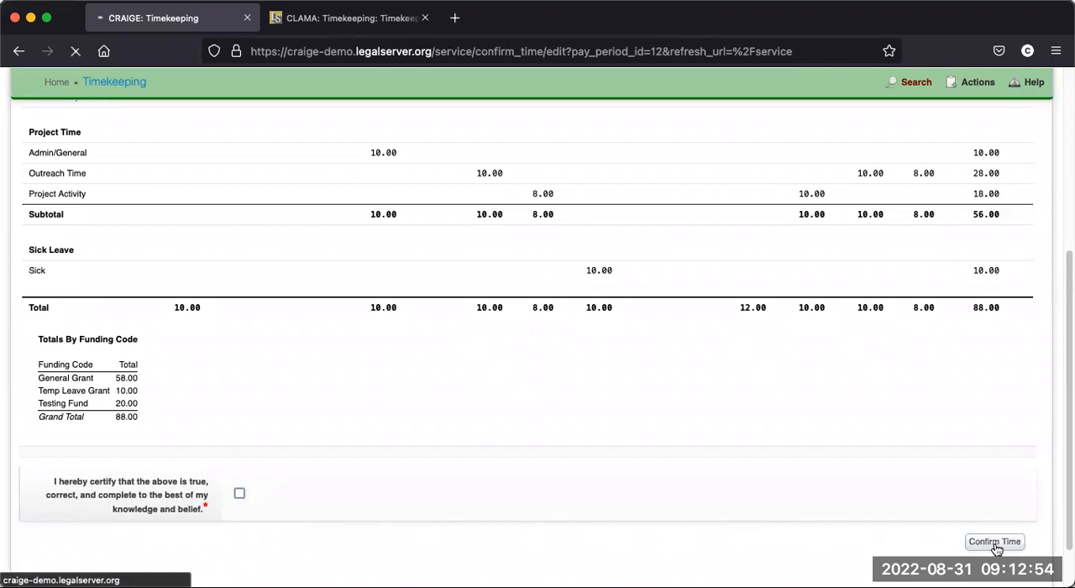
- Certify the time as true, correct and complete, and confirm it for the Sep 16th to Sep 30th pay period
scroll(622, 444, down, 4)
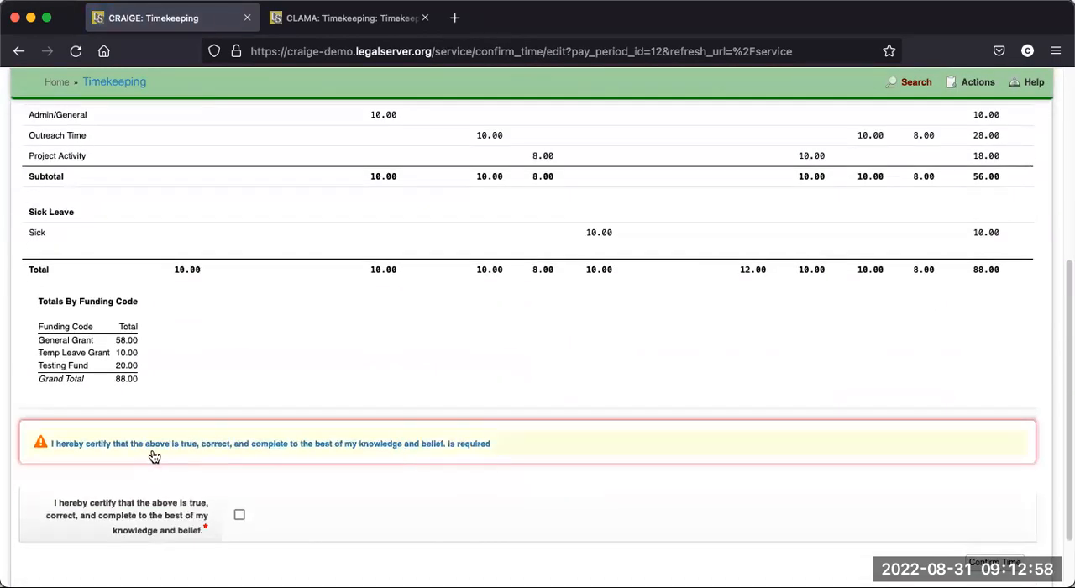
scroll(244, 453, down, 1)
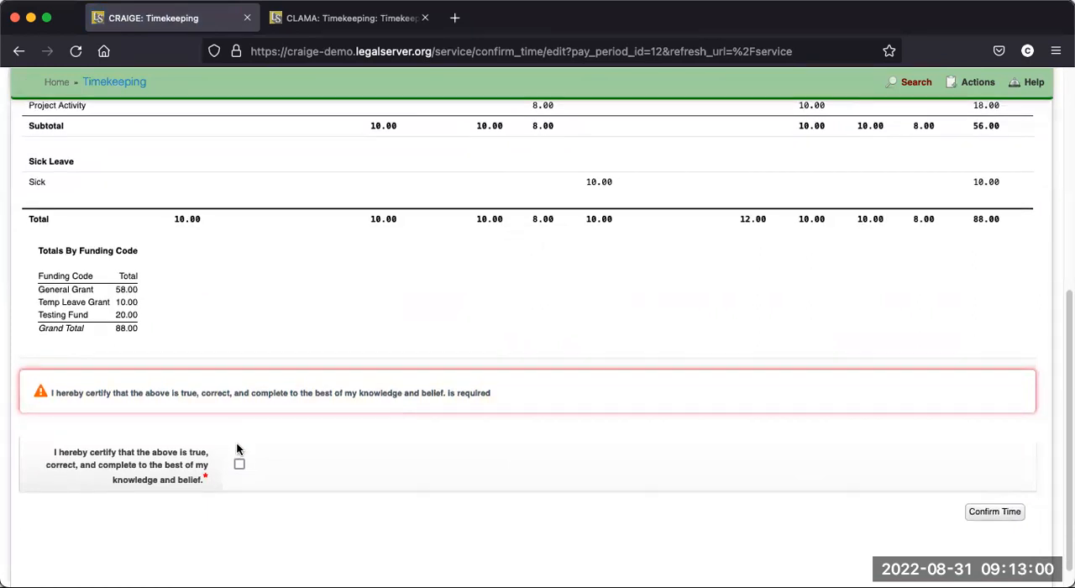
click(239, 465)
click(995, 514)
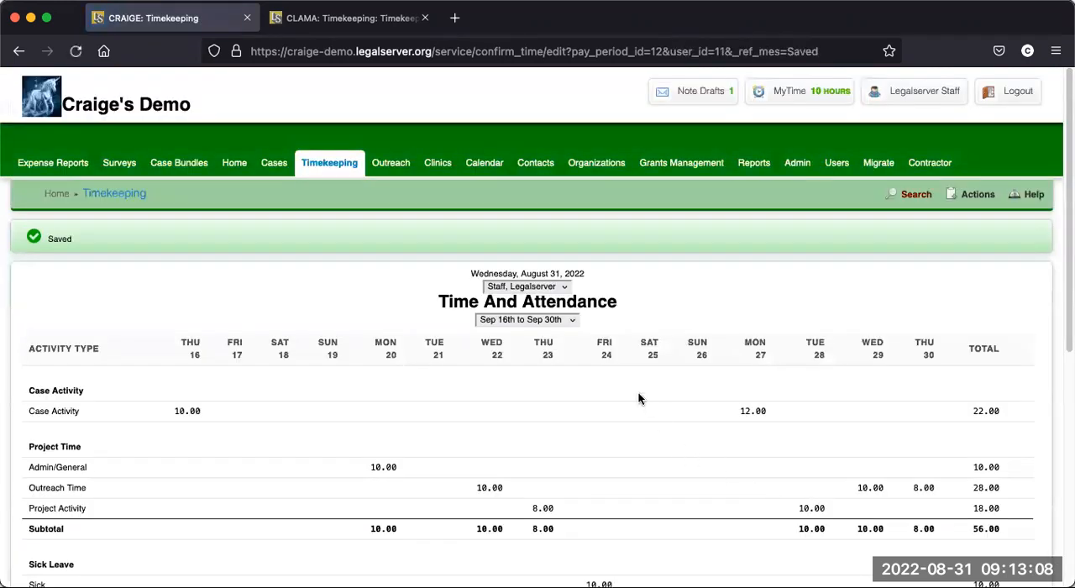
- Review the saved Time And Attendance sheet, including its funding code totals and confirmation details
scroll(639, 395, down, 8)
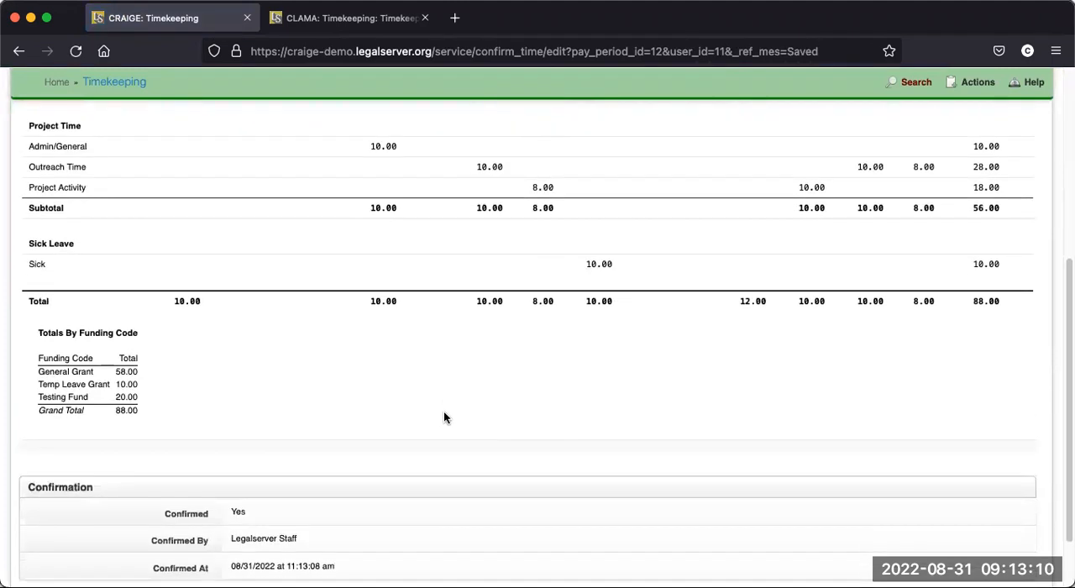
scroll(444, 418, down, 2)
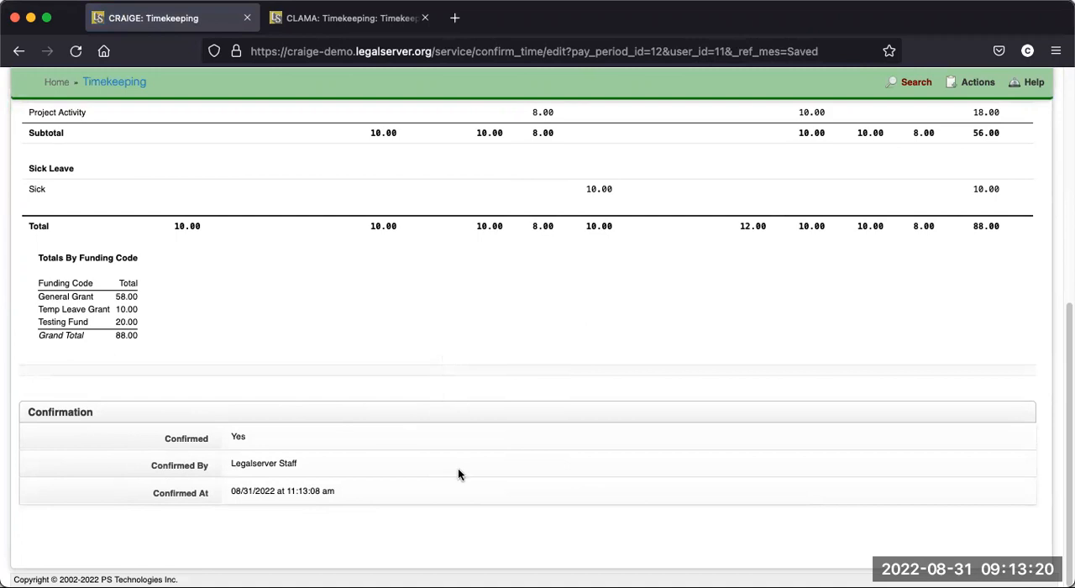
scroll(457, 458, up, 5)
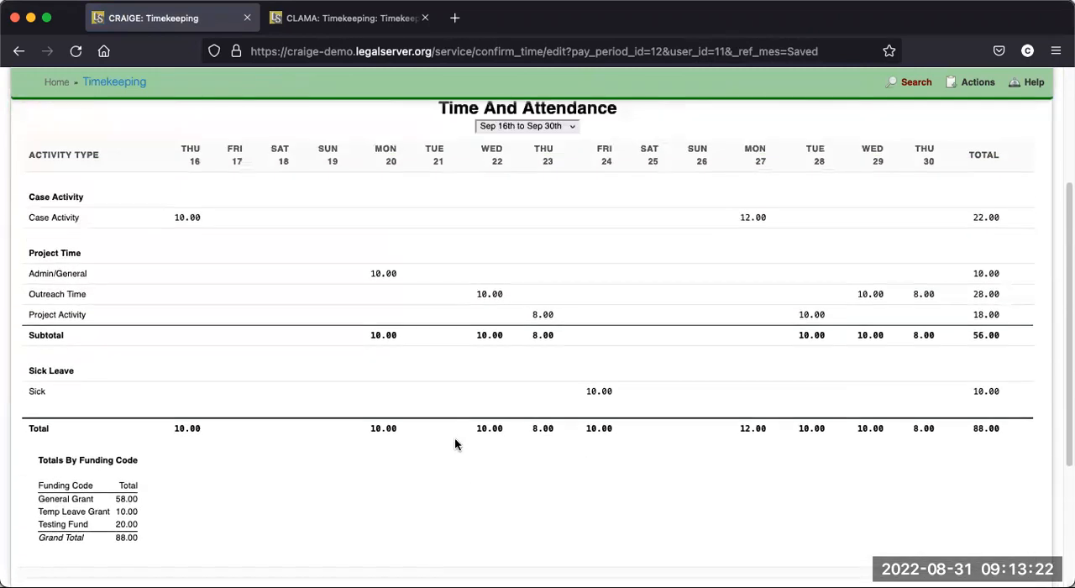
scroll(449, 428, up, 5)
- Return to the timekeeping log and examine the pay period reminders, the MyTime total and the available actions
click(336, 165)
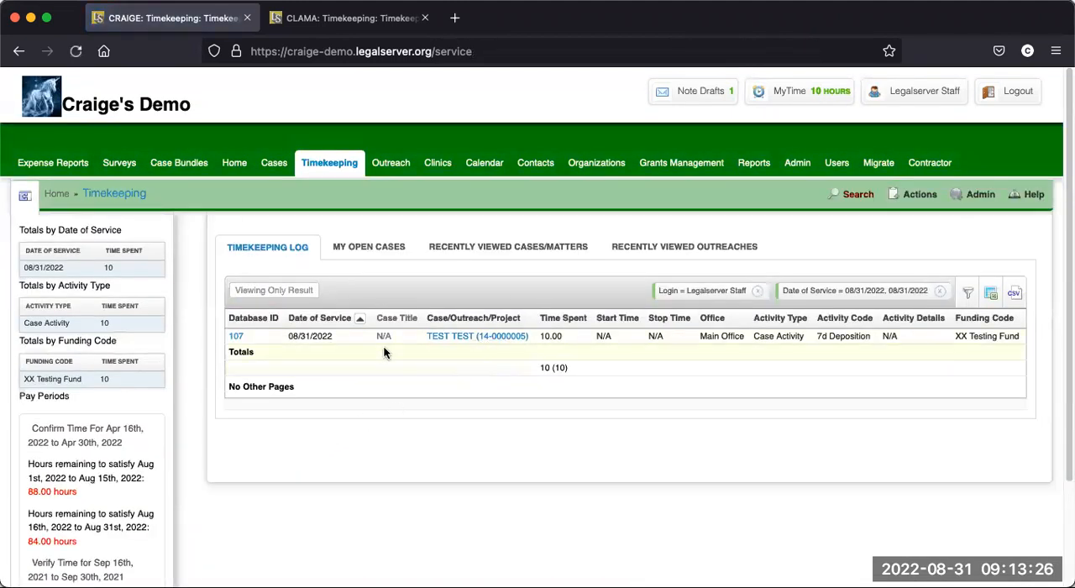
scroll(384, 353, down, 1)
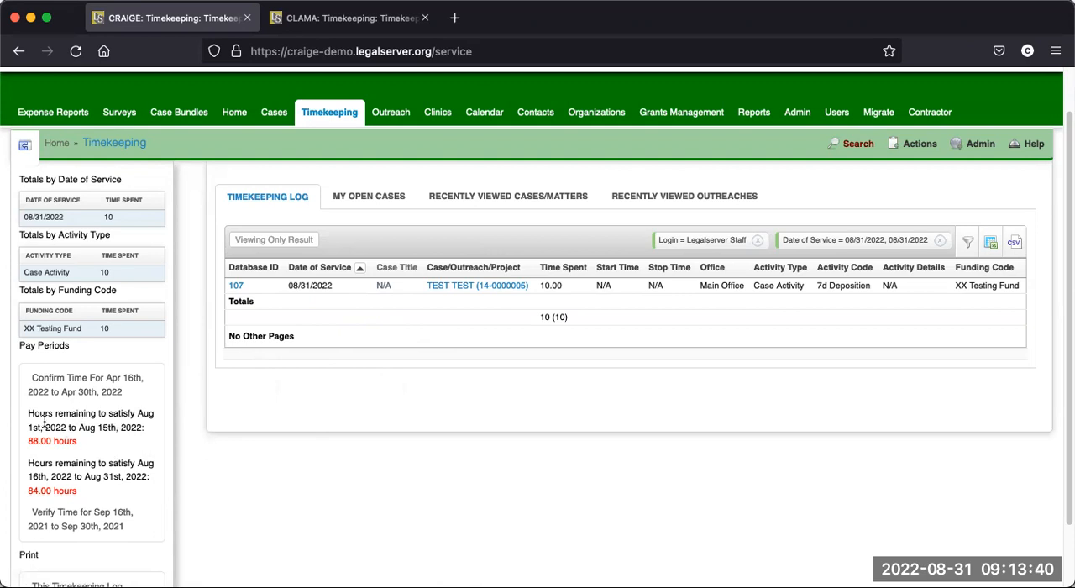
scroll(99, 435, down, 1)
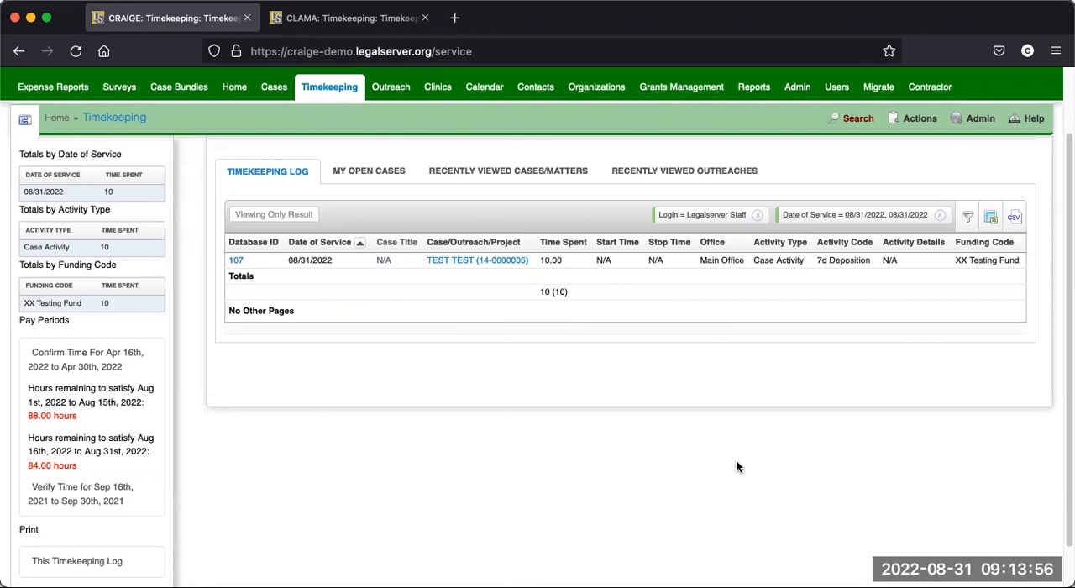
scroll(766, 466, up, 2)
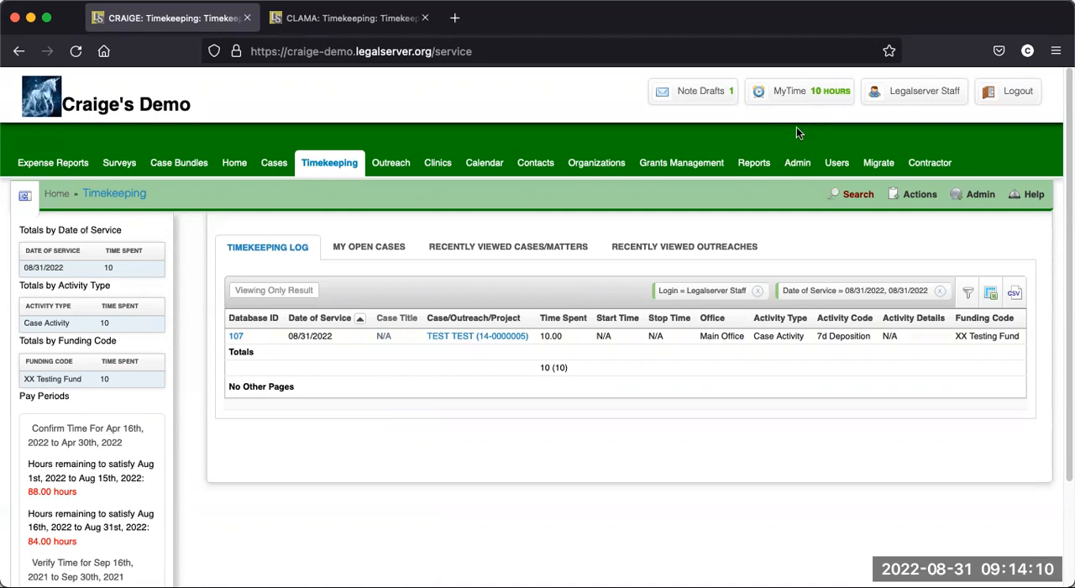
mouse_move(795, 101)
mouse_move(804, 100)
scroll(505, 445, down, 1)
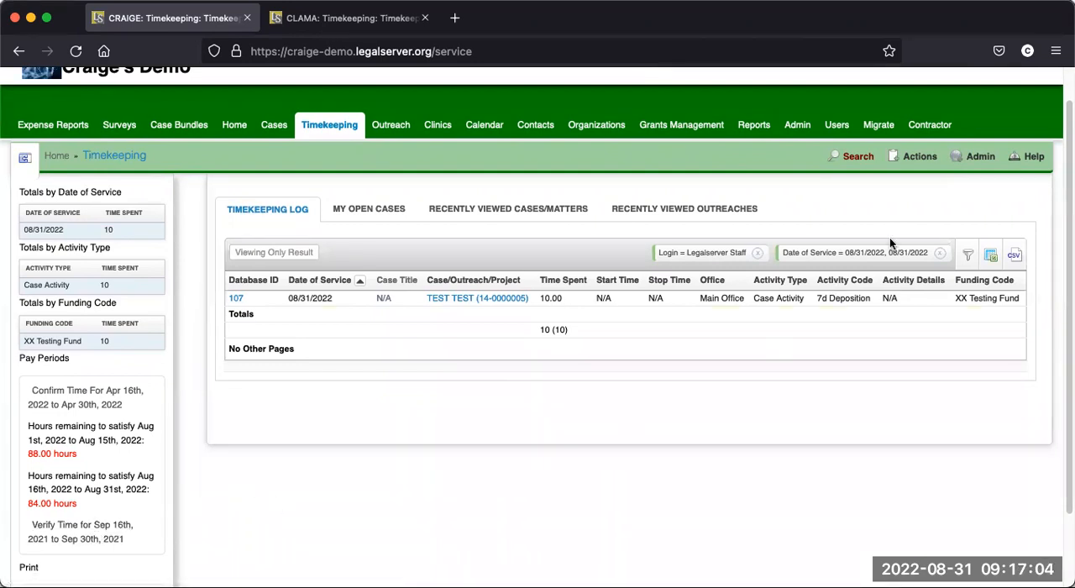
click(892, 158)
click(752, 267)
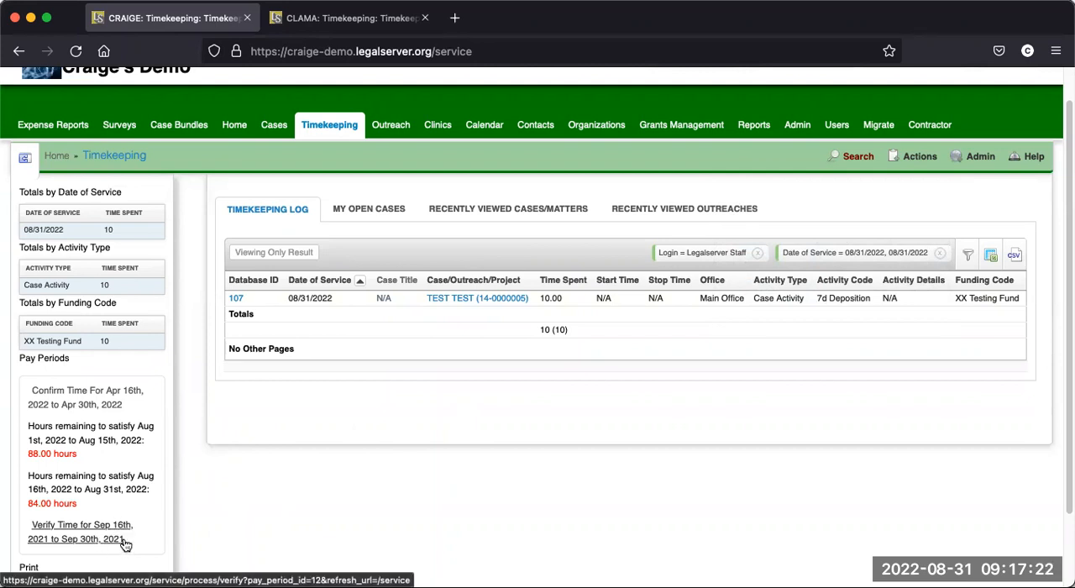
- Open time verification for Sep 16th, 2021 to Sep 30th, 2021 and review the supervised staff's time summary
click(97, 531)
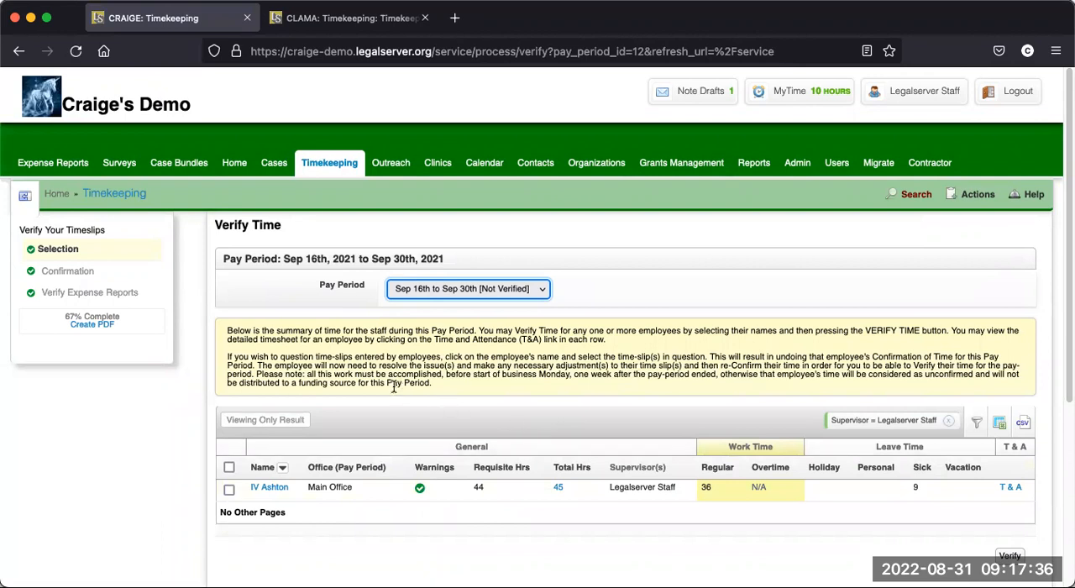
scroll(512, 418, down, 1)
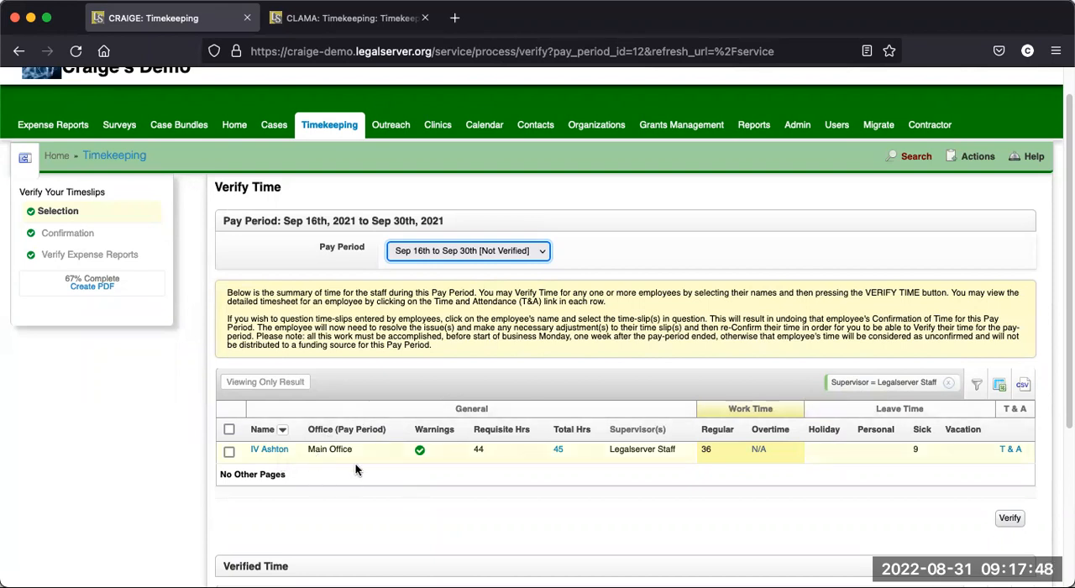
scroll(447, 441, down, 1)
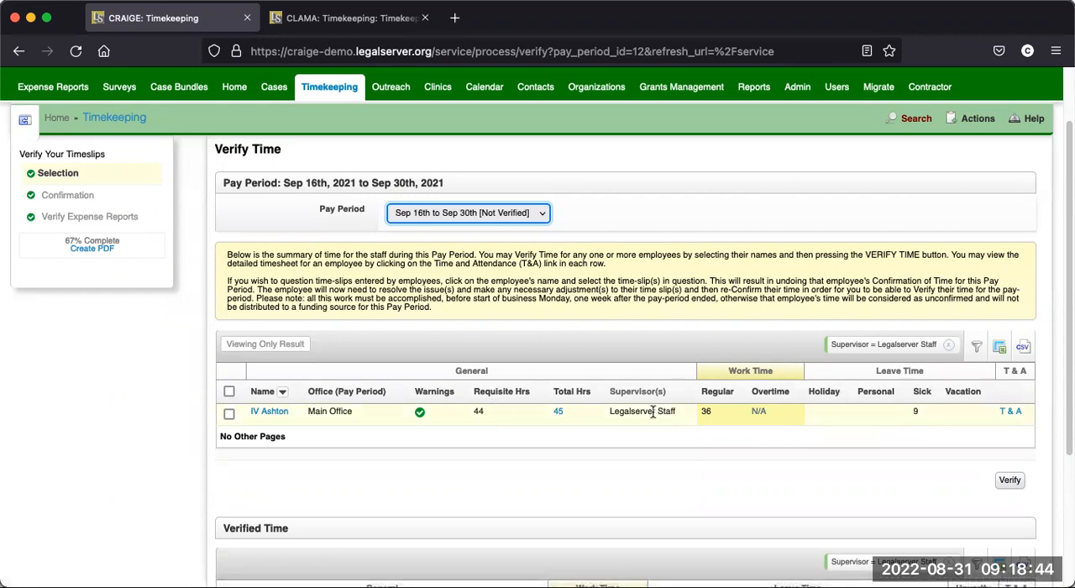
- View the listed employee's Time And Attendance sheet in a separate tab, examine its hours, funding totals and confirmation, and close it
right_click(1009, 416)
click(874, 387)
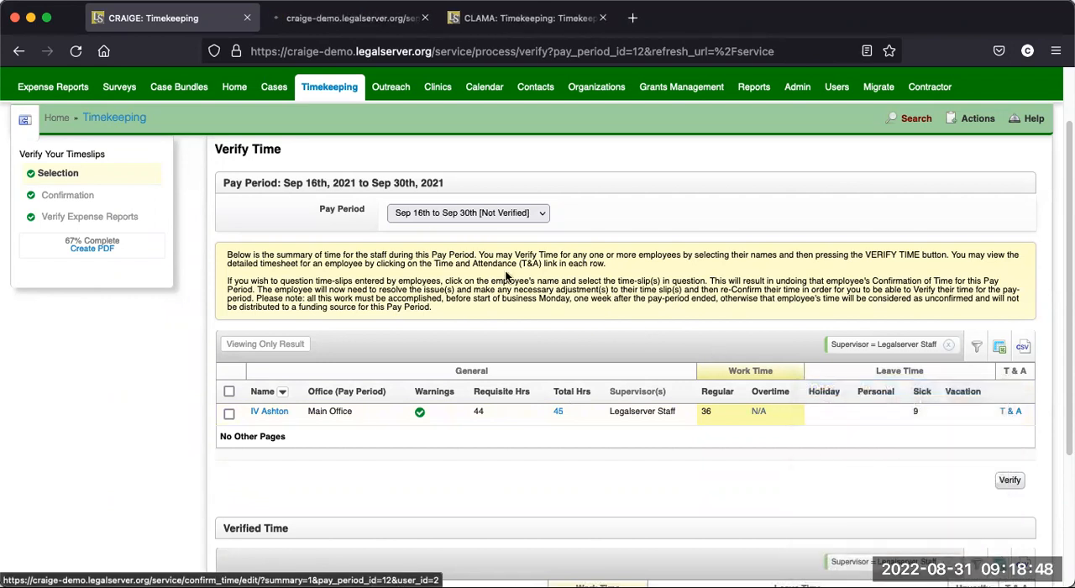
click(353, 20)
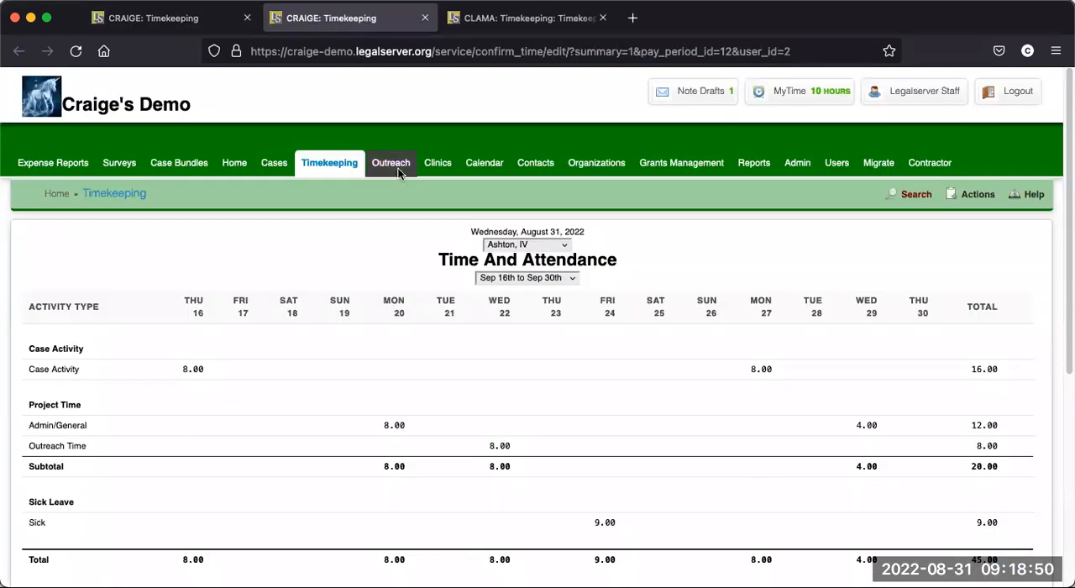
scroll(462, 387, down, 2)
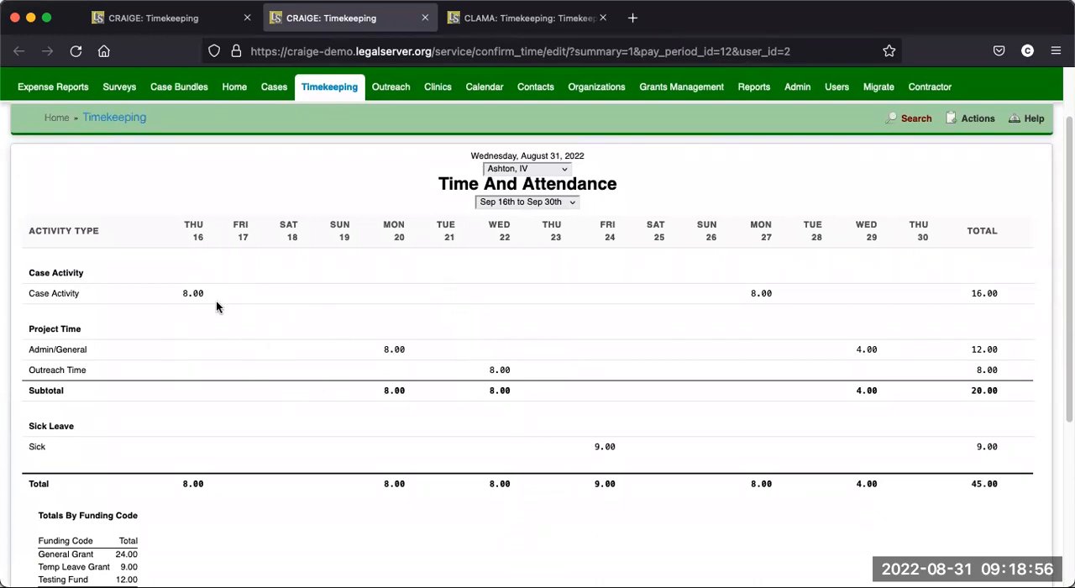
scroll(205, 433, down, 2)
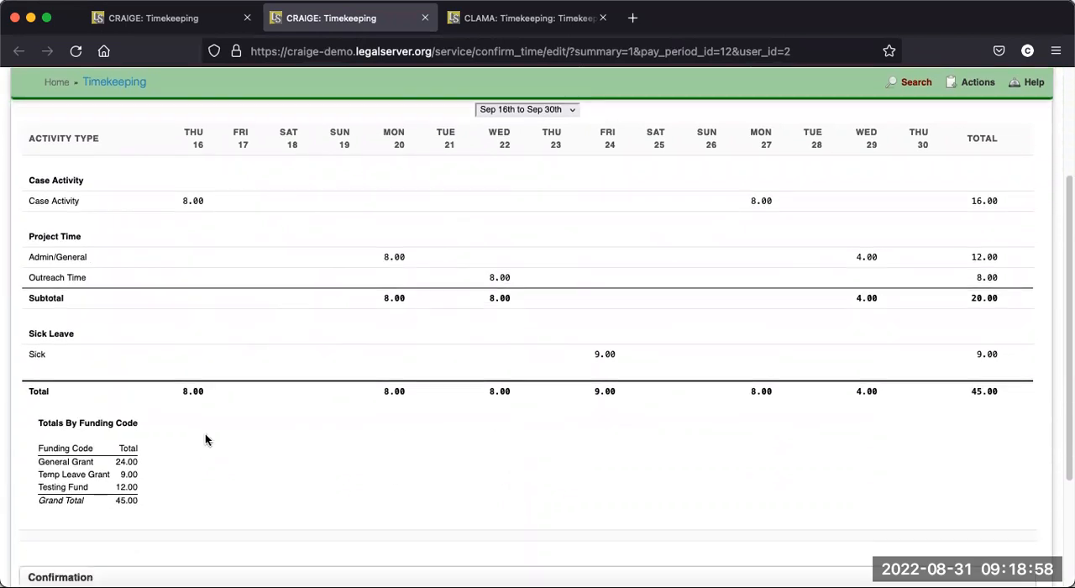
scroll(205, 439, down, 1)
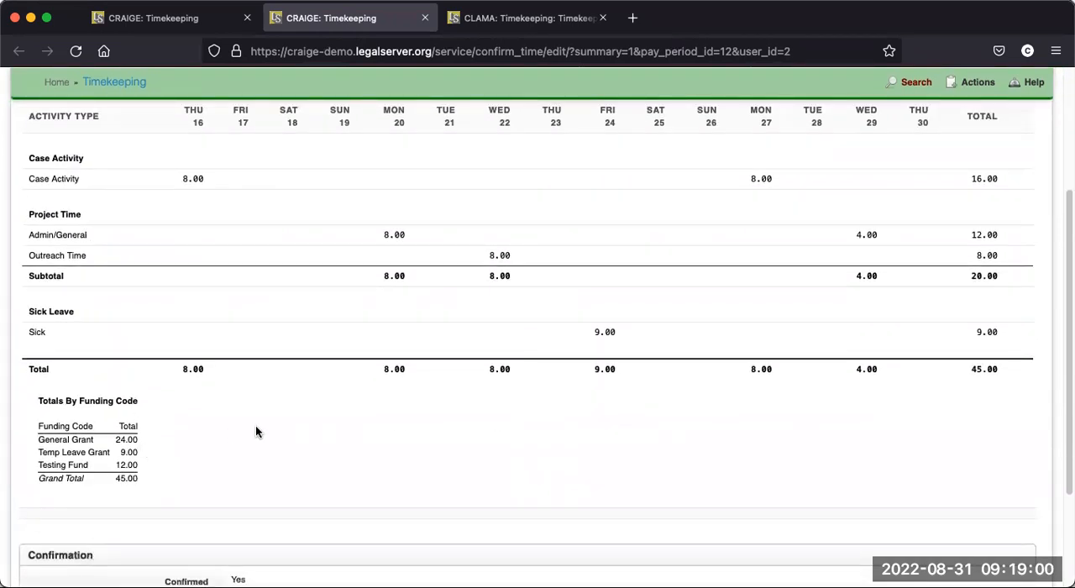
scroll(256, 427, down, 3)
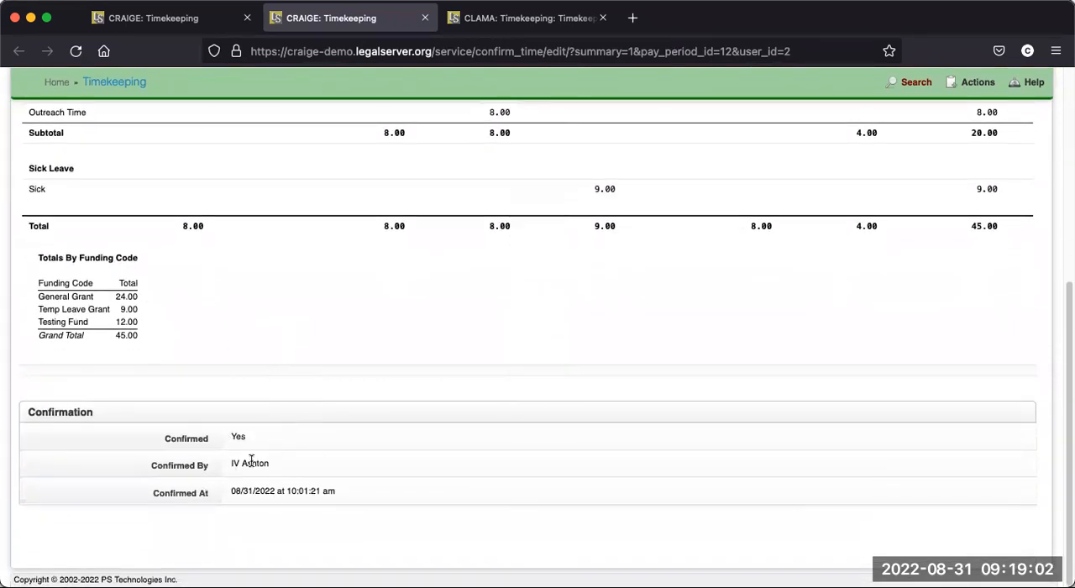
scroll(497, 448, up, 5)
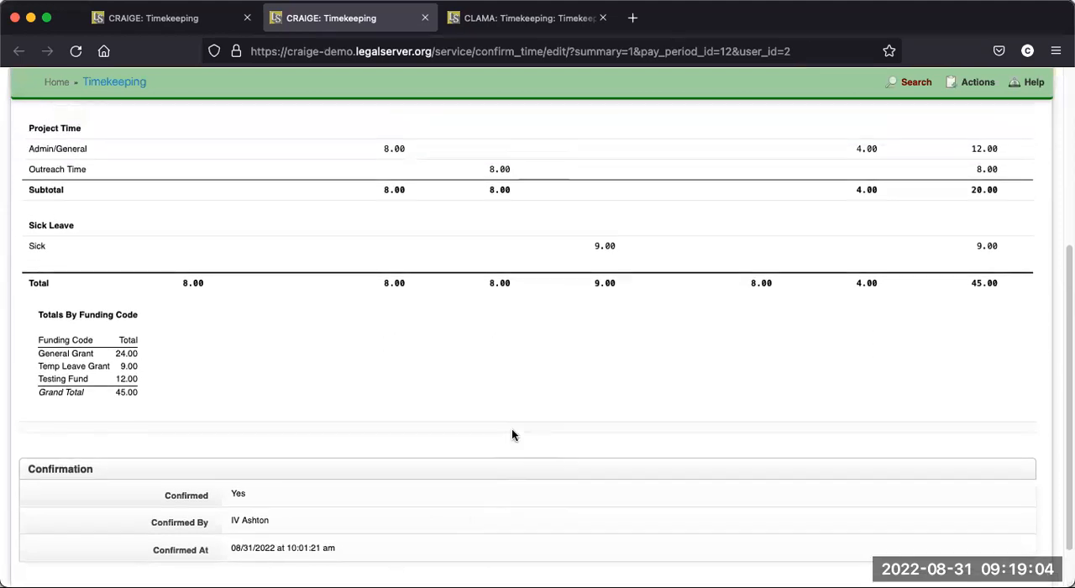
click(425, 18)
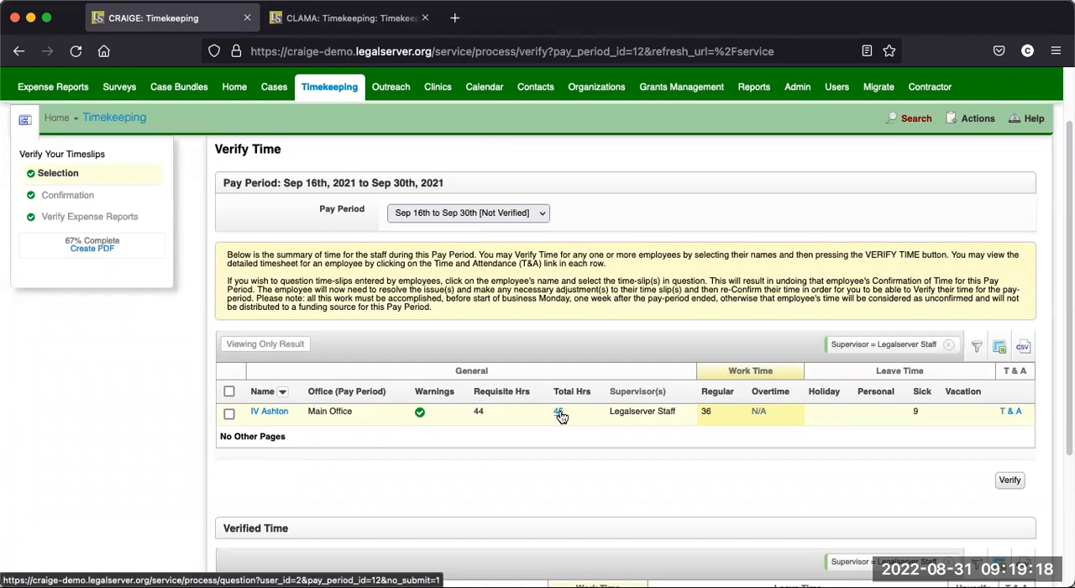
- Open the employee's timeslips for questioning in a new tab and review the entries for the pay period
right_click(262, 412)
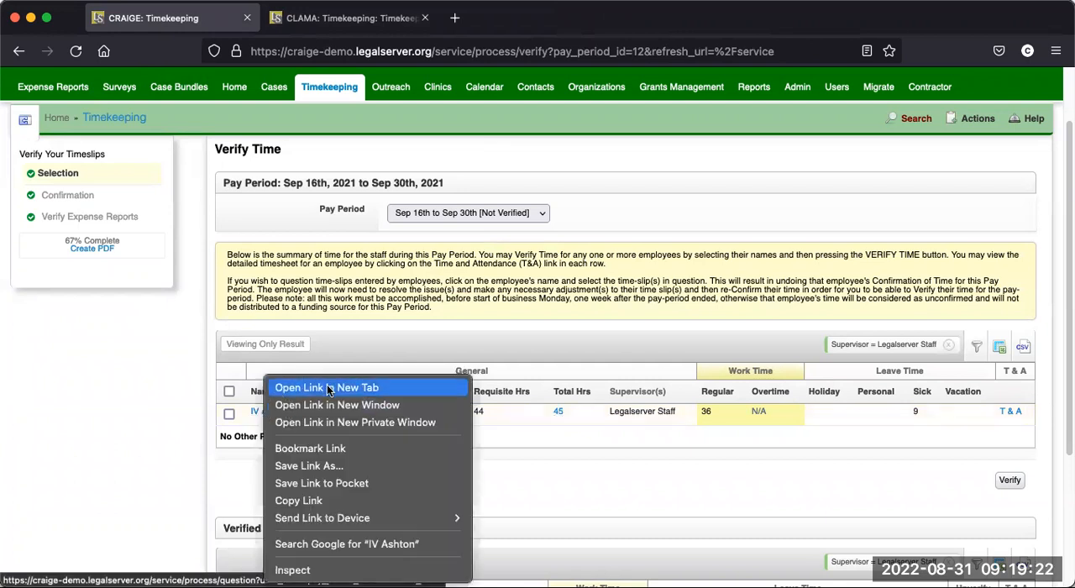
click(327, 384)
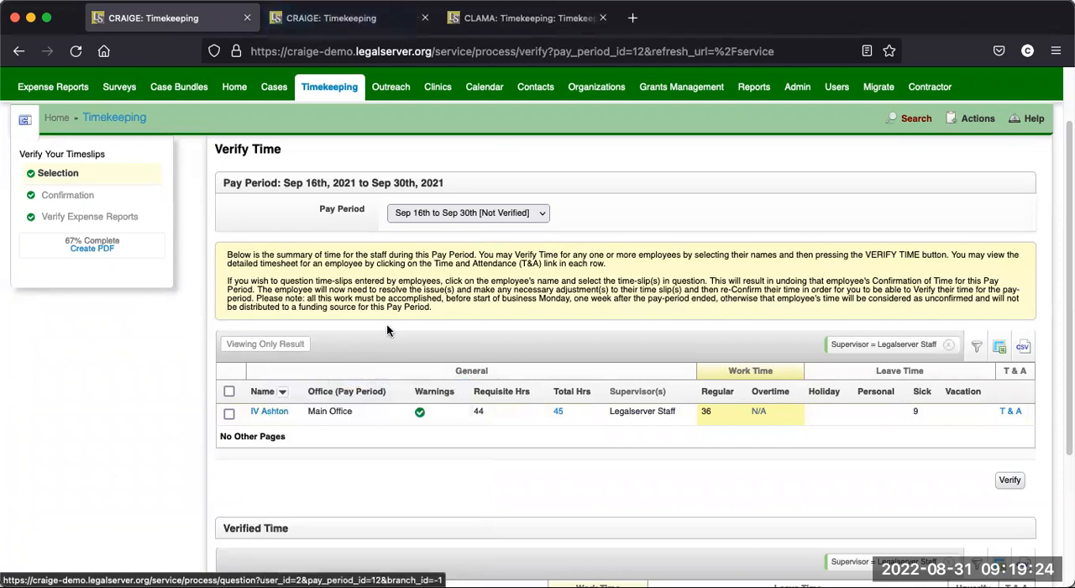
click(351, 21)
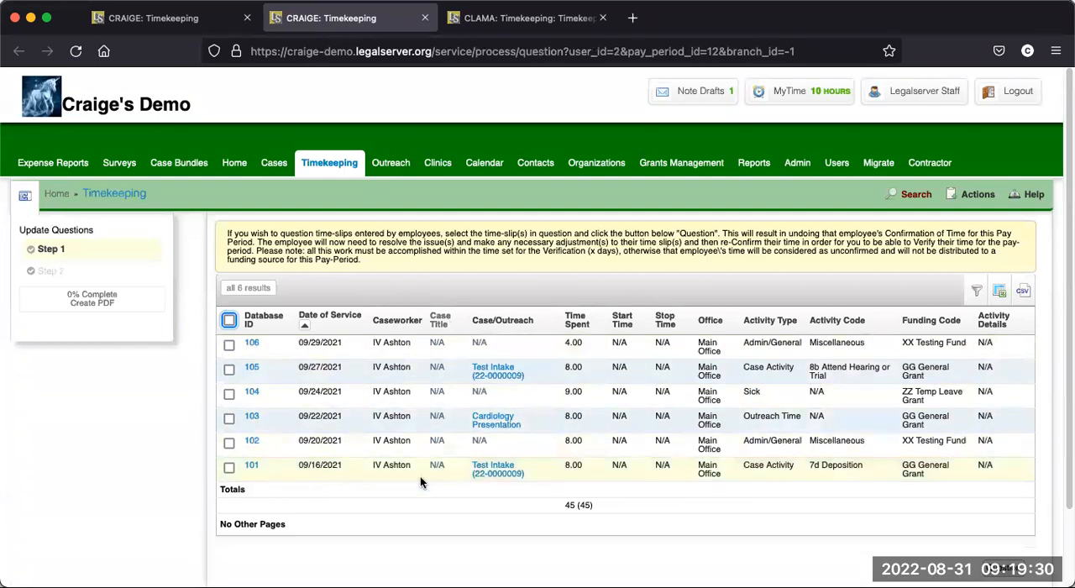
scroll(561, 412, down, 1)
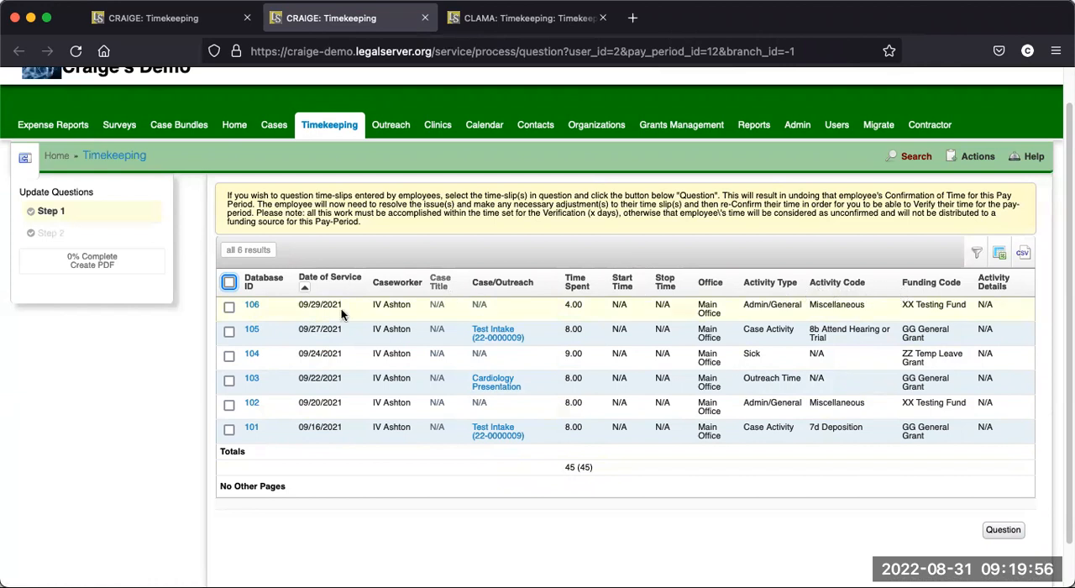
- Open timeslip 106's profile in a separate tab, examine its activity, funding and entry details, and close it
right_click(253, 307)
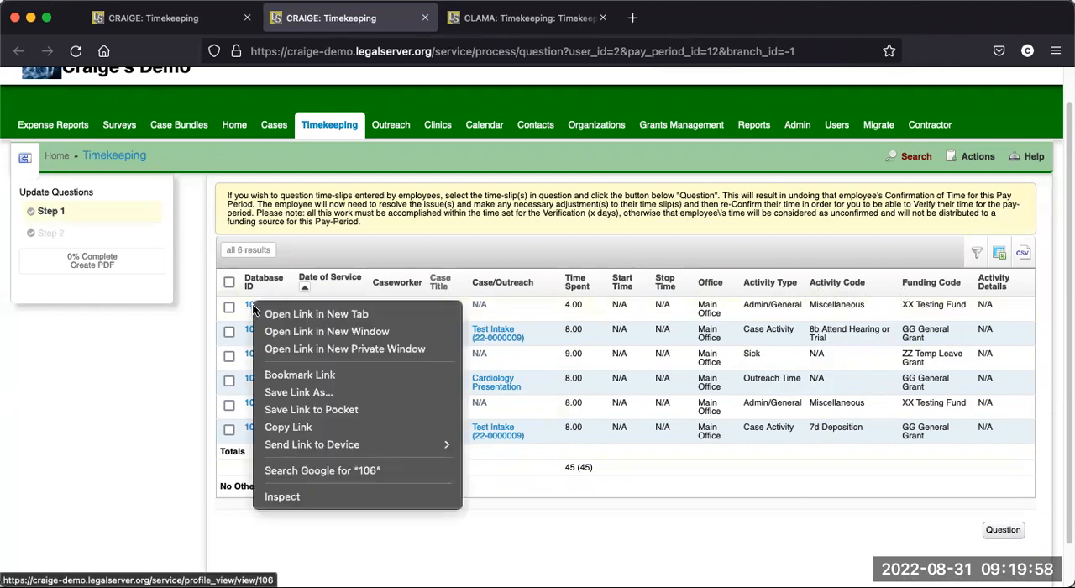
click(308, 314)
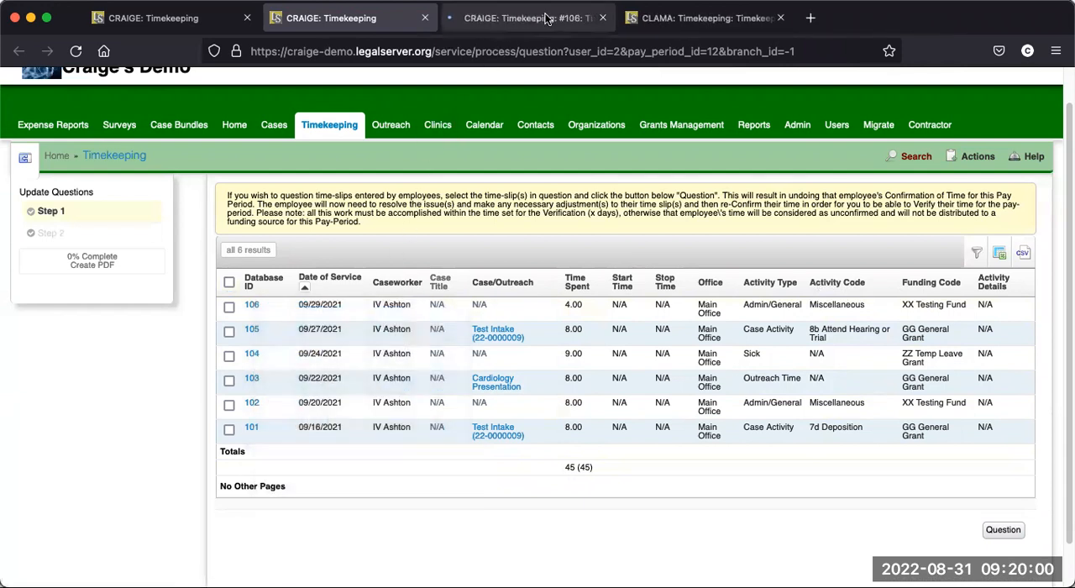
click(547, 19)
scroll(381, 370, down, 2)
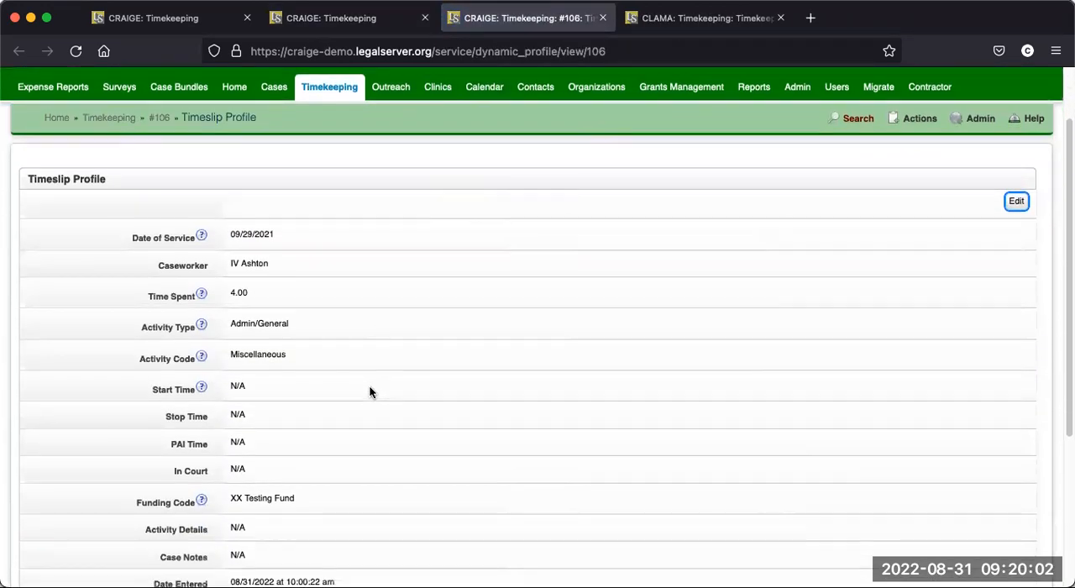
scroll(371, 392, down, 1)
scroll(371, 392, down, 1)
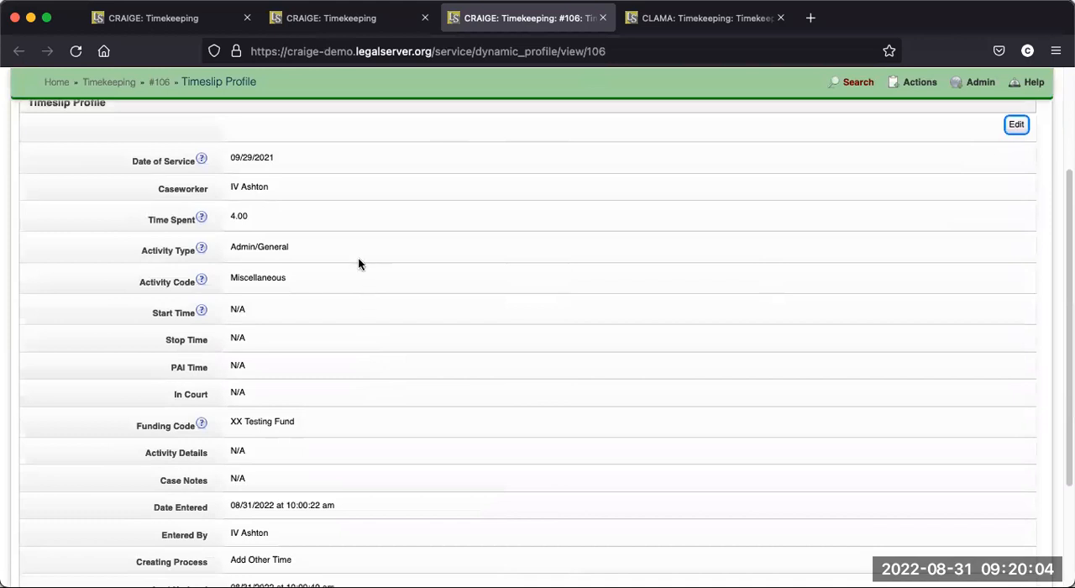
scroll(389, 353, up, 1)
scroll(395, 315, up, 1)
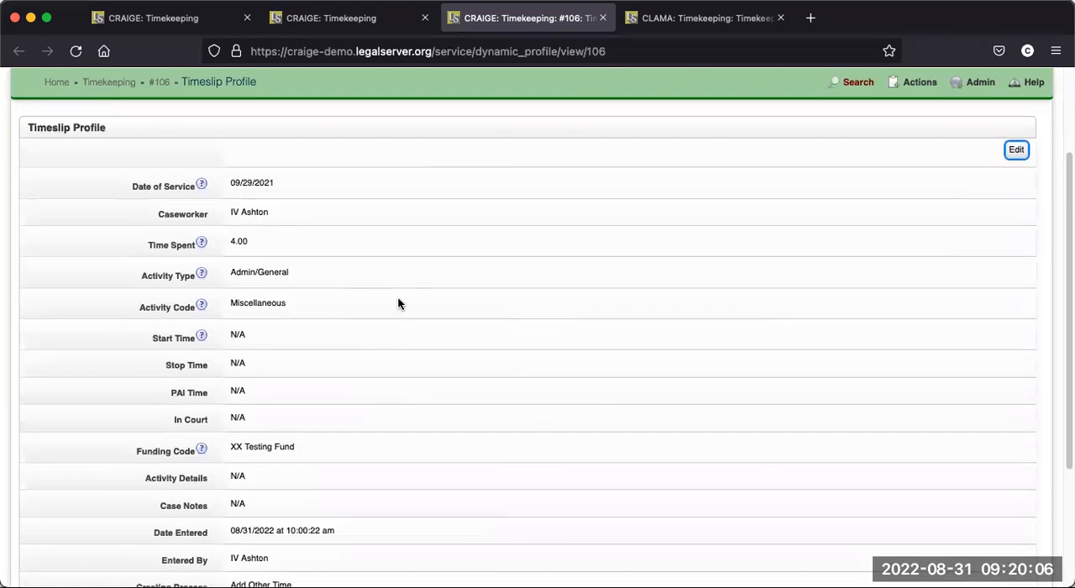
scroll(399, 301, down, 1)
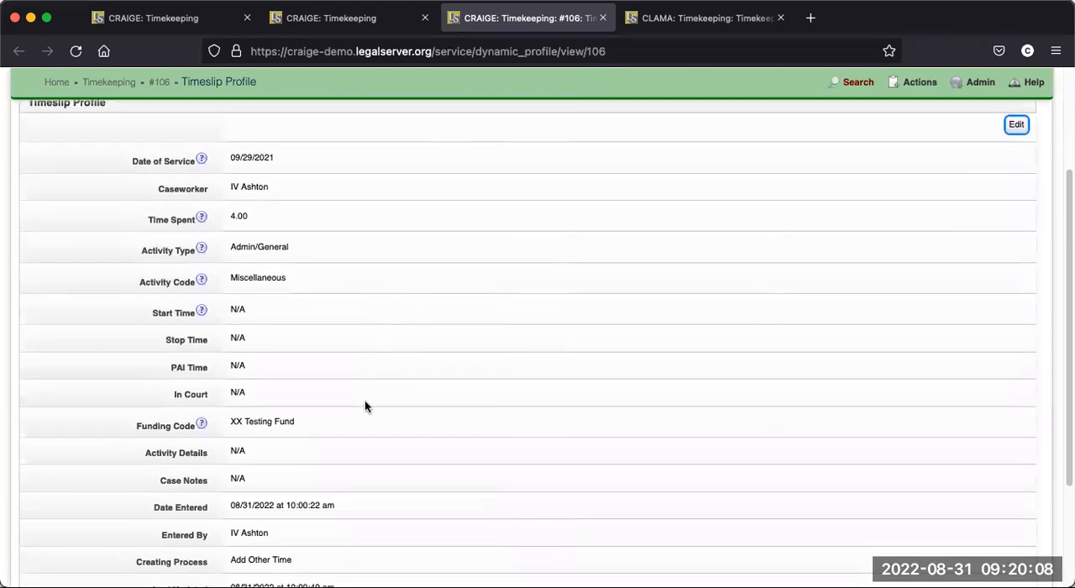
scroll(365, 407, up, 1)
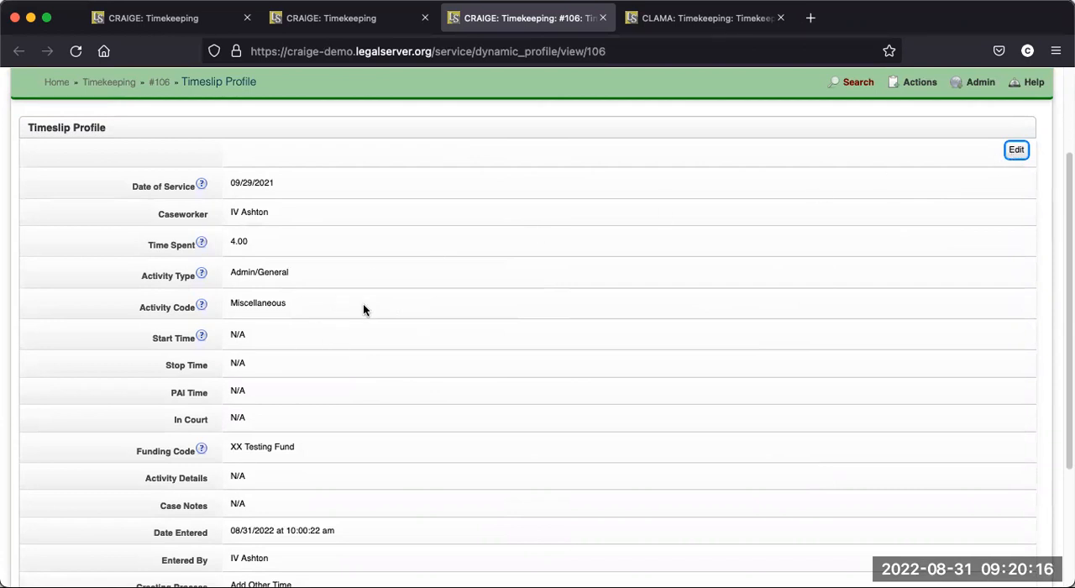
click(602, 18)
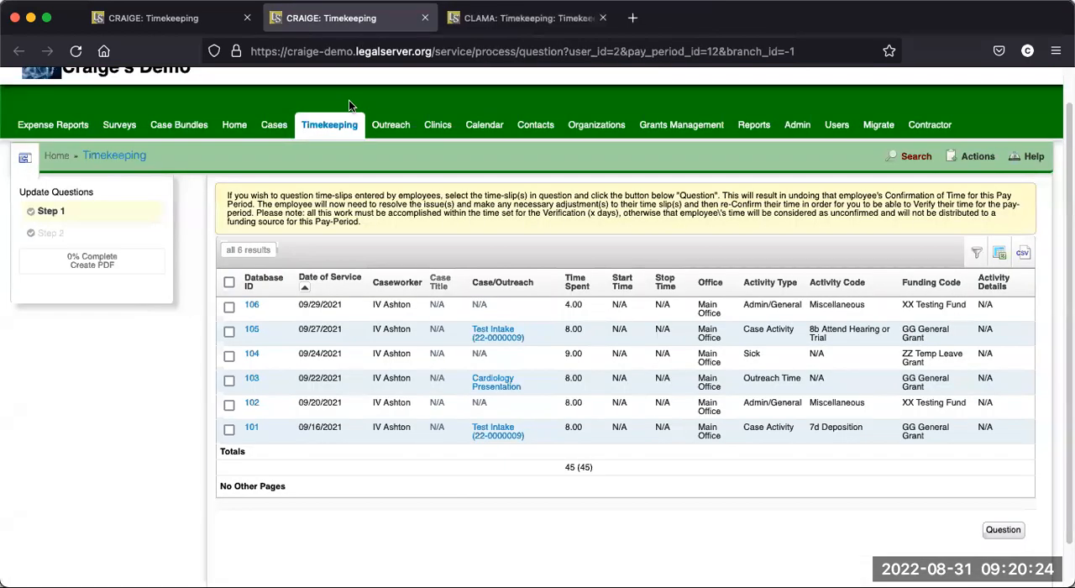
- Select only timeslip 104, dated 09/24/2021, for questioning and proceed to its question form
scroll(442, 380, down, 1)
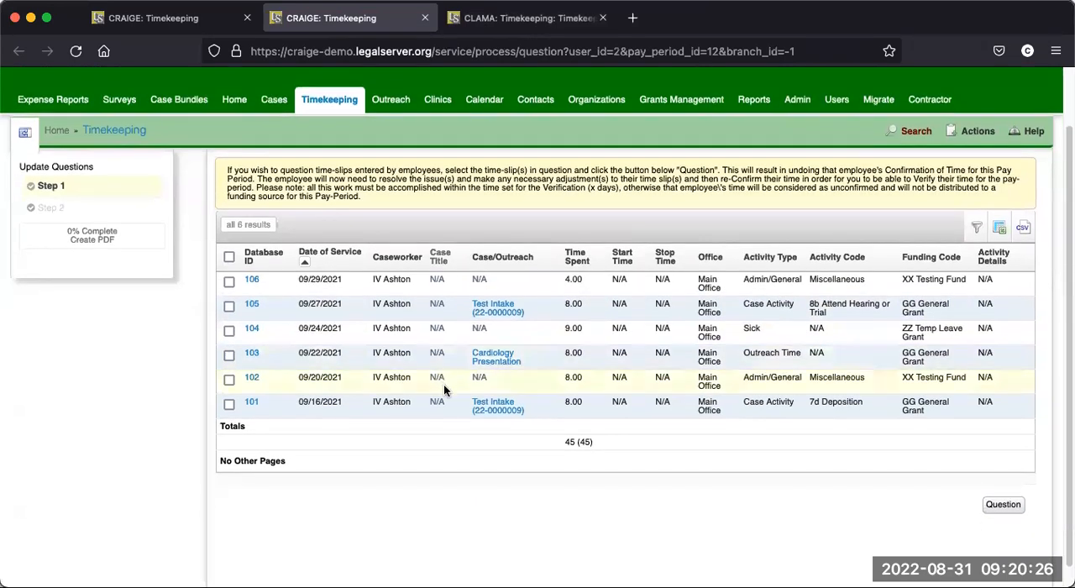
click(228, 281)
click(229, 306)
click(229, 281)
click(228, 305)
click(227, 331)
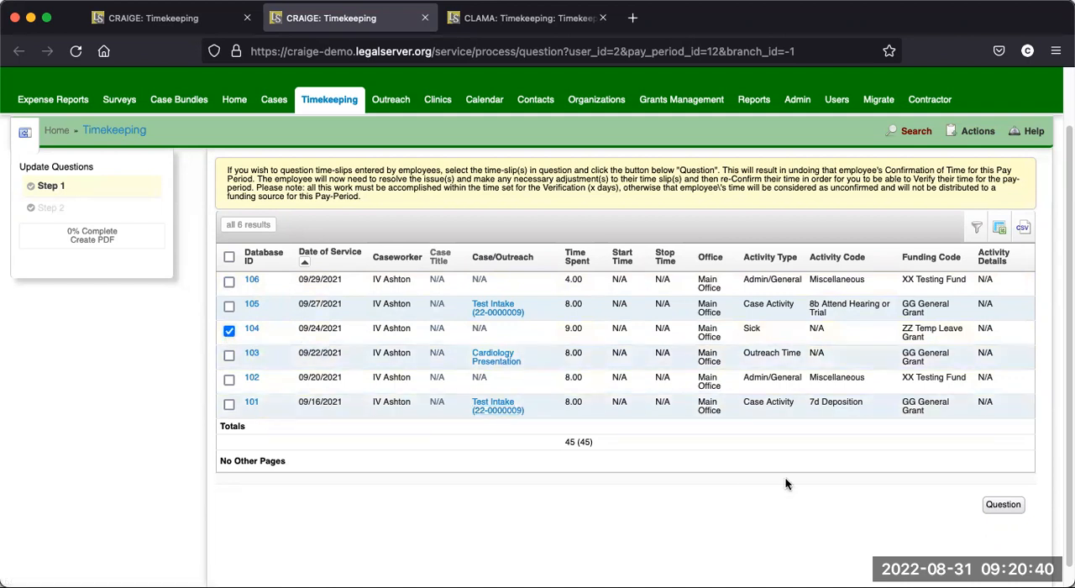
click(1007, 507)
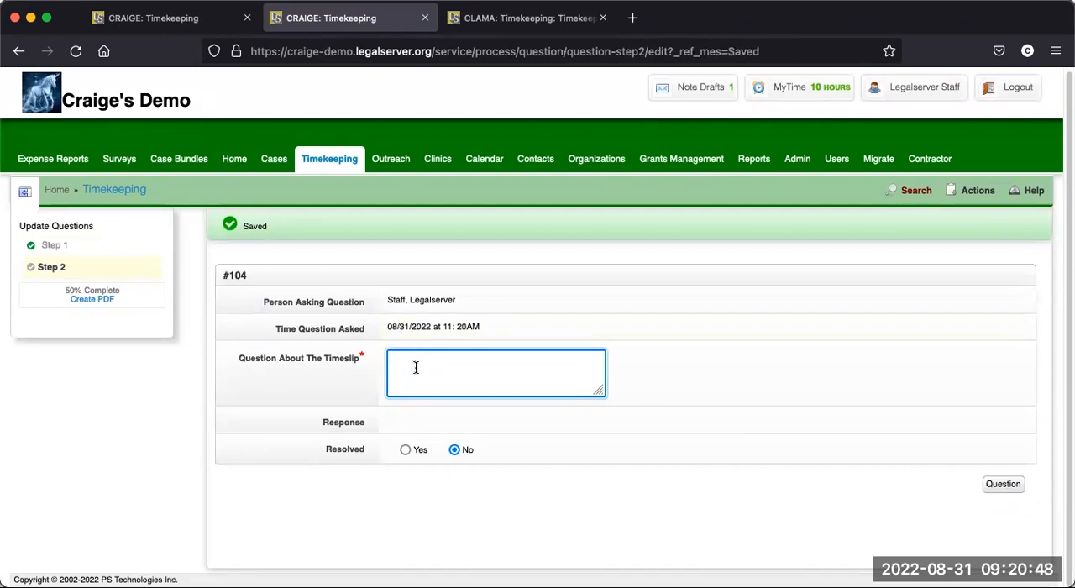
- Question the timeslip with "You took 11 hours, but should only have 8 per day", leaving it unresolved, and submit it
text(You took 11 hours, but should)
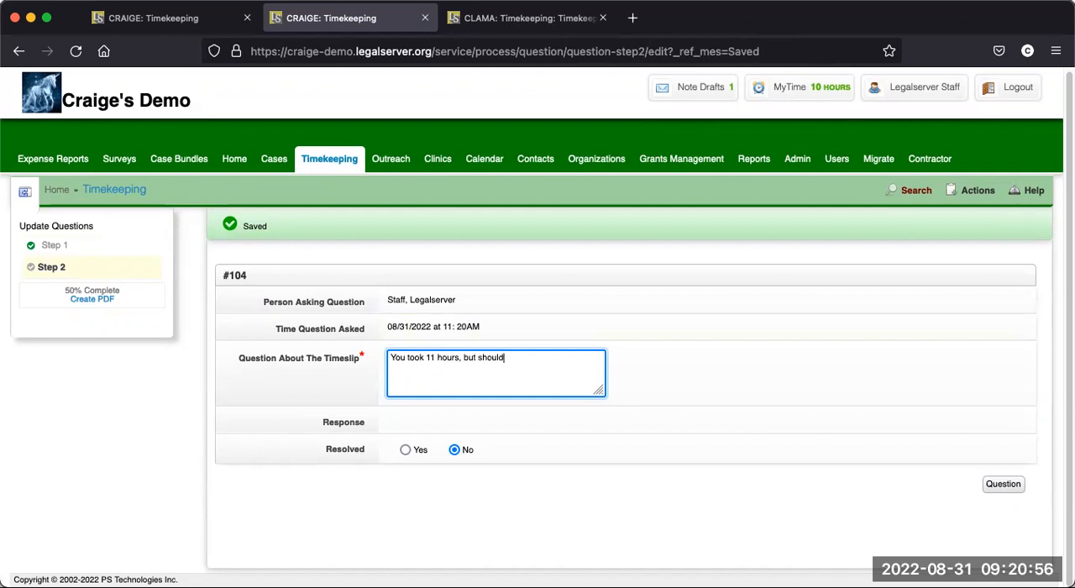
text( only have 8 per day)
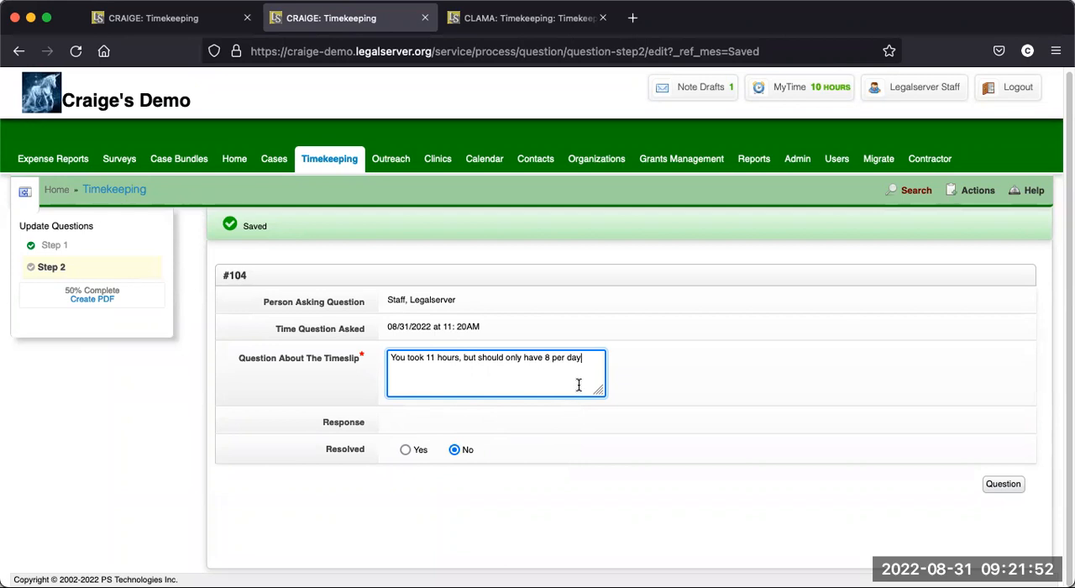
click(1006, 485)
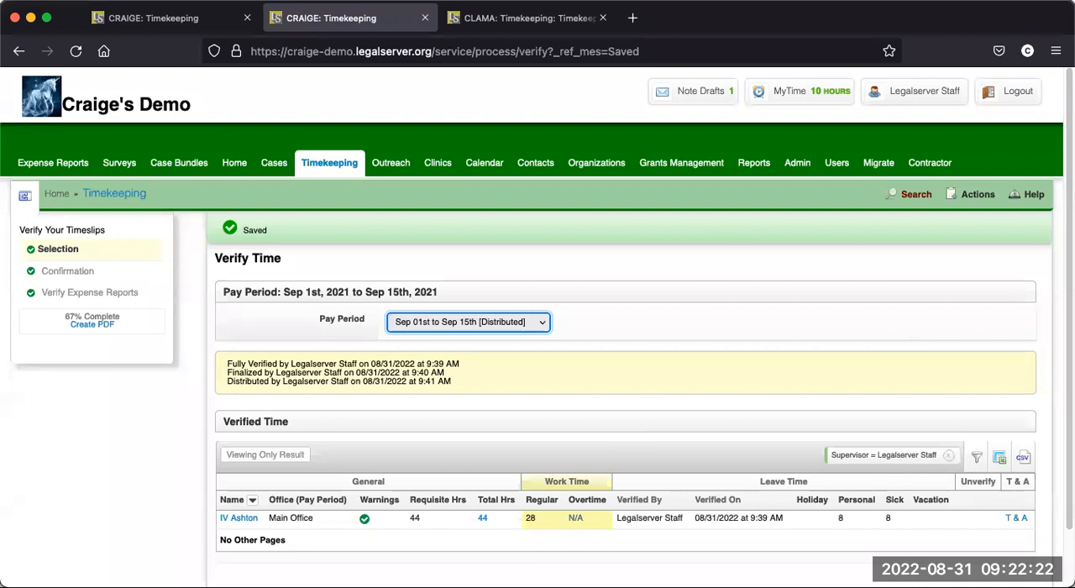
- Examine the verified time and the employee's warnings for the Sep 1st to Sep 15th, 2021 pay period
scroll(550, 495, down, 1)
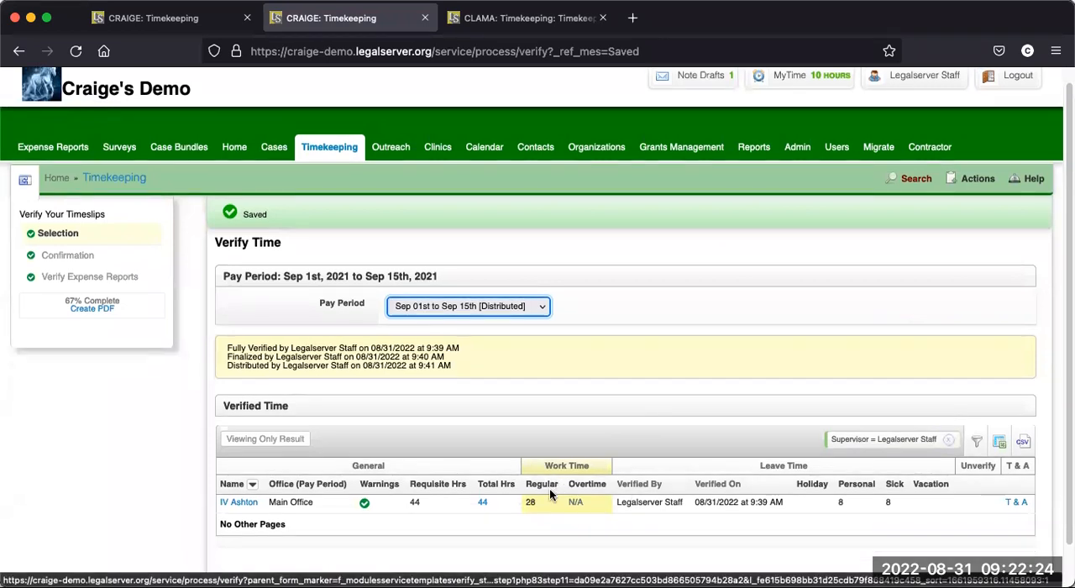
scroll(549, 488, down, 2)
mouse_move(363, 469)
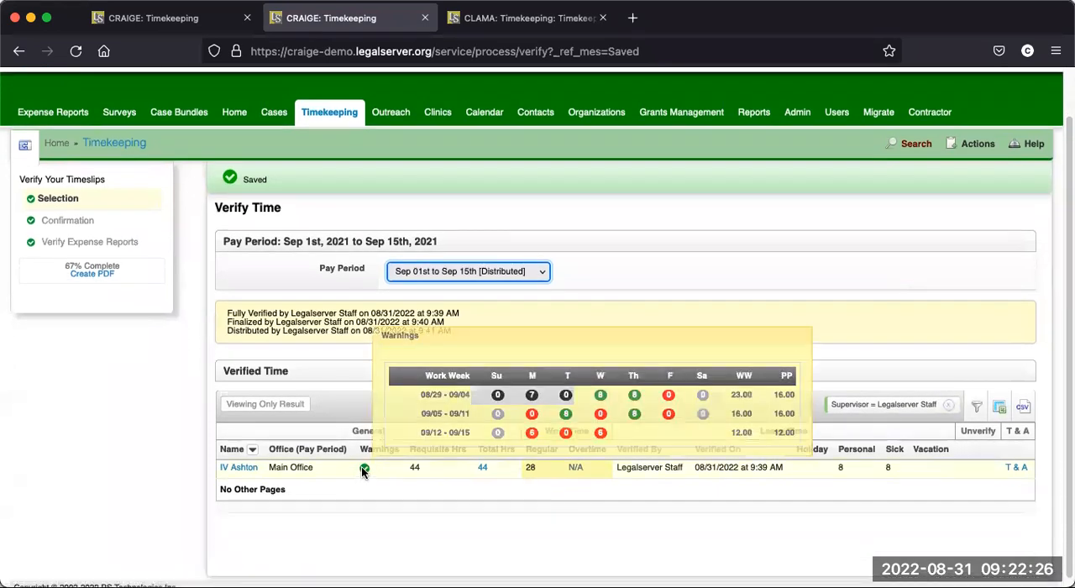
click(75, 53)
mouse_move(365, 469)
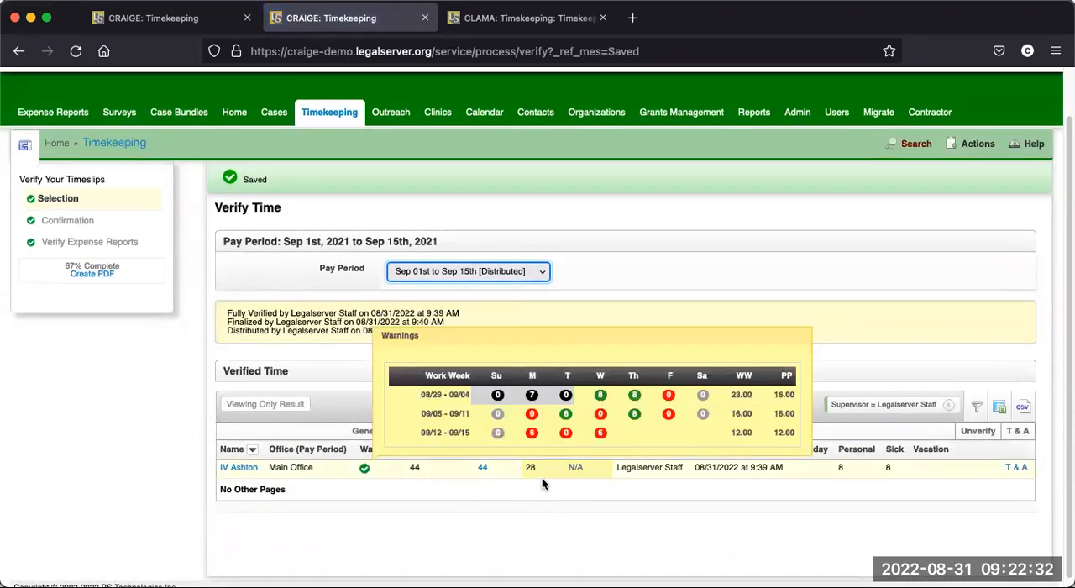
scroll(454, 473, down, 1)
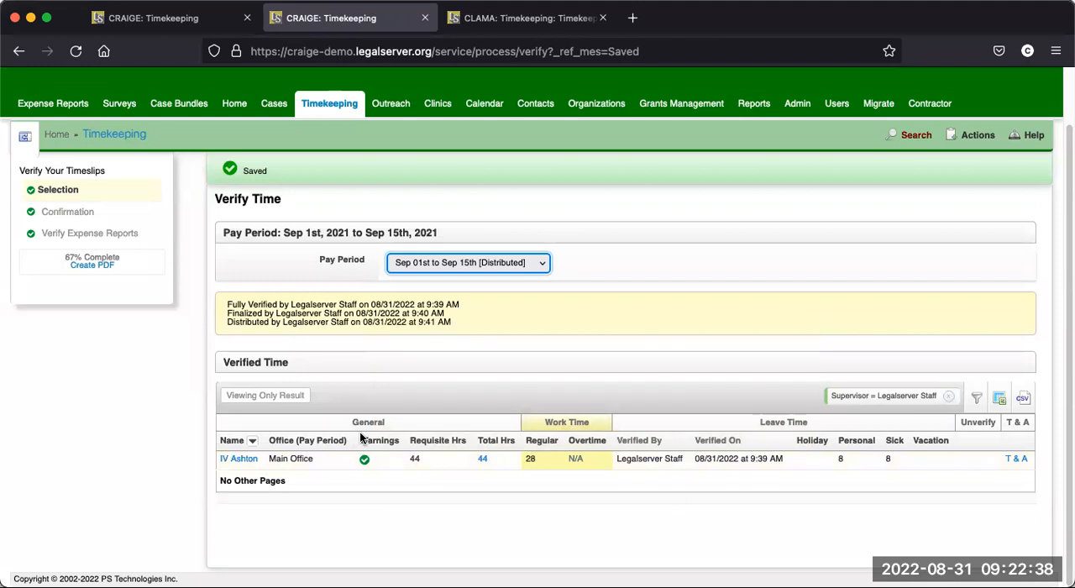
scroll(361, 437, up, 3)
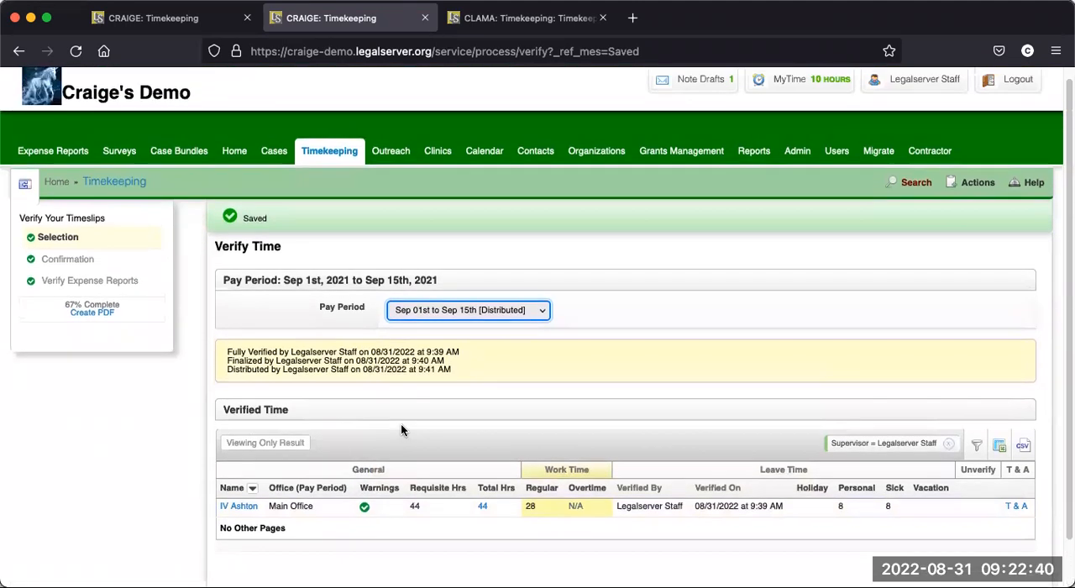
- Change the verification pay period to Sep 16th to Sep 30th and review the employee's summary and warnings
click(513, 312)
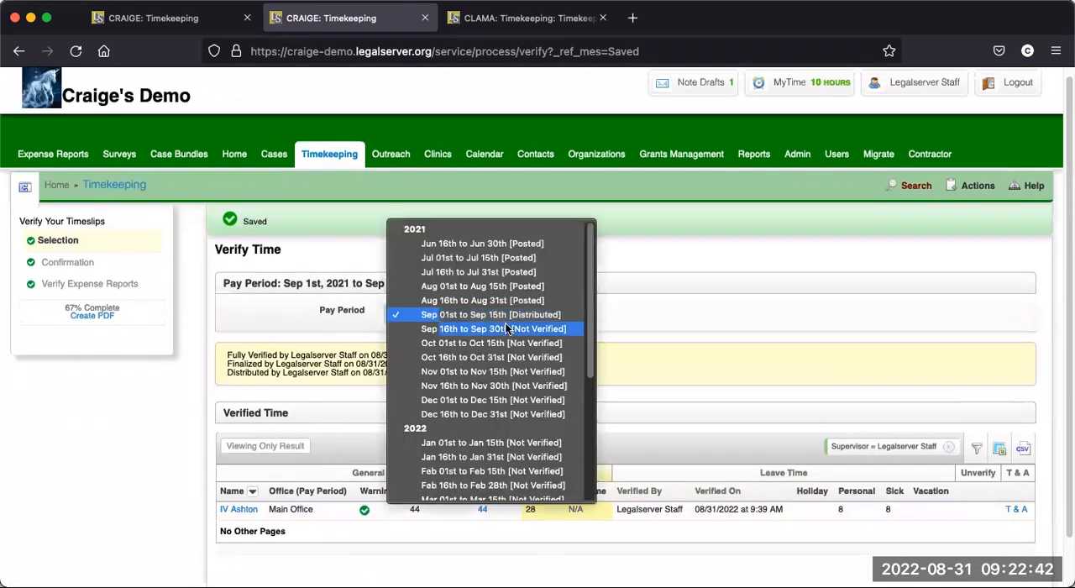
click(508, 328)
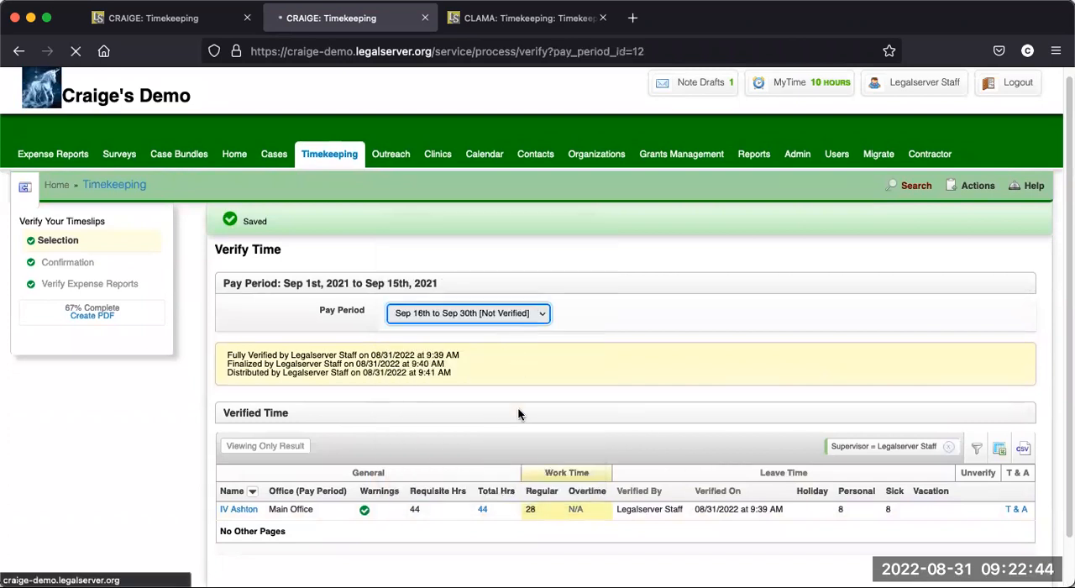
scroll(504, 404, down, 3)
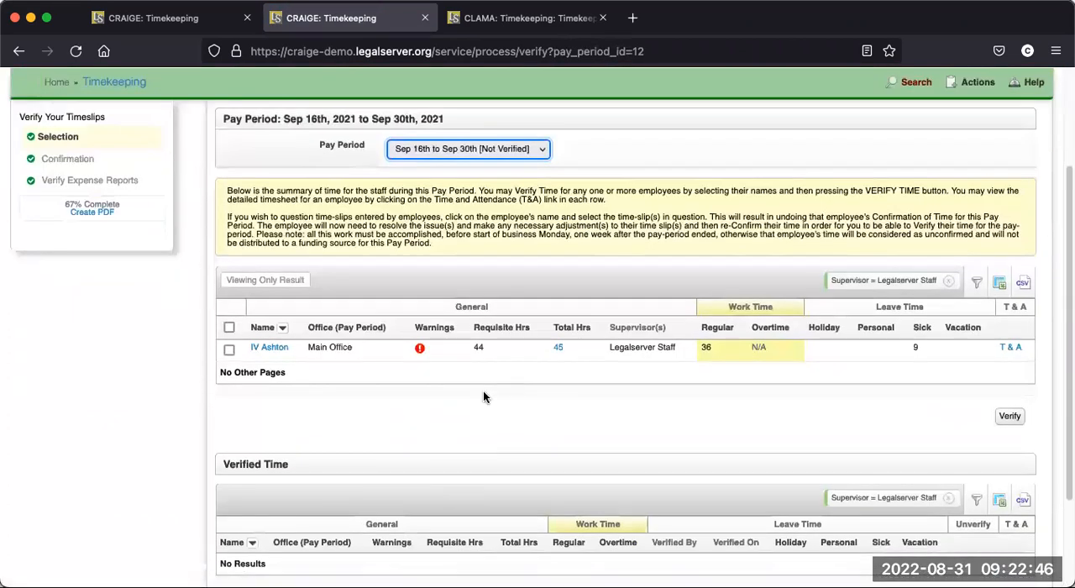
mouse_move(419, 352)
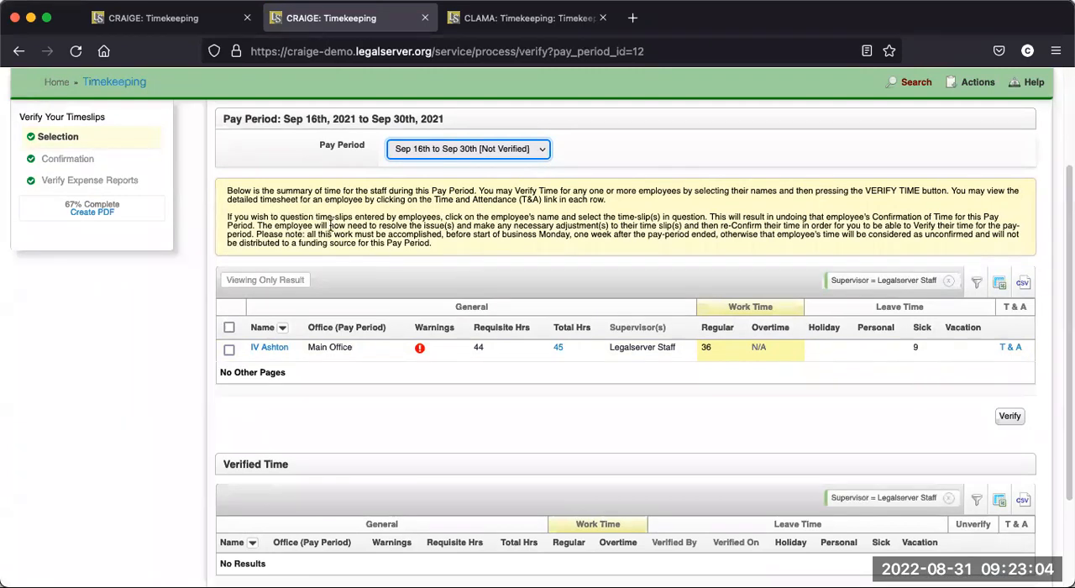
scroll(277, 168, up, 3)
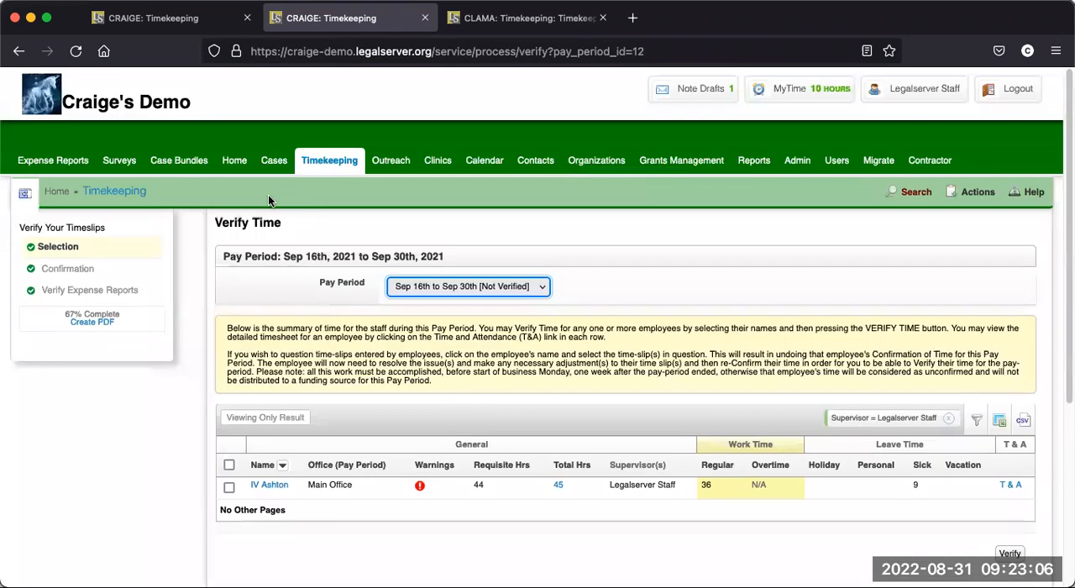
- Go through the home page to the timekeeping log and examine the MyTime summary of hours and reminders
click(235, 166)
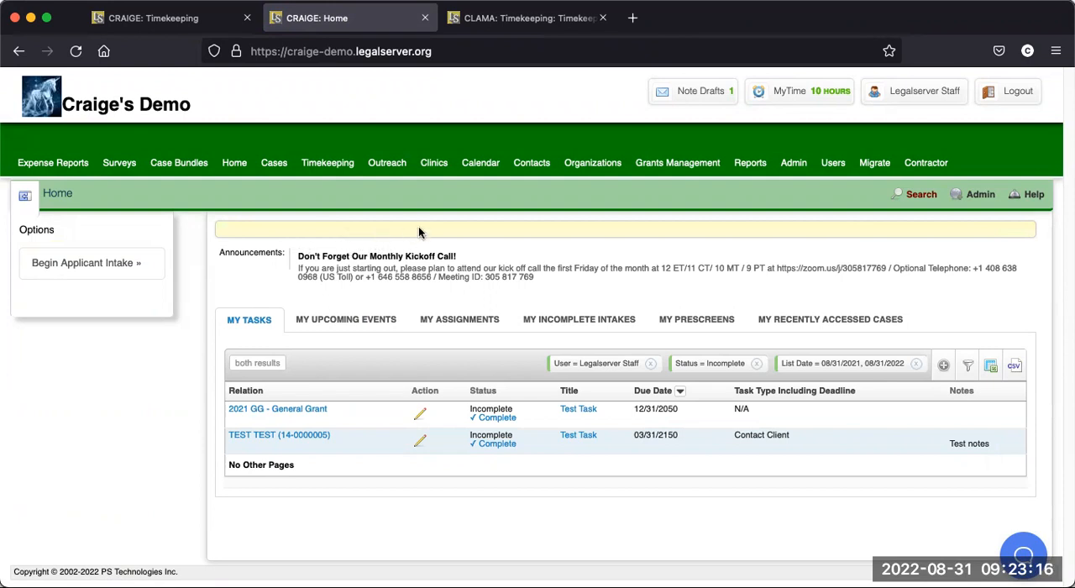
click(324, 166)
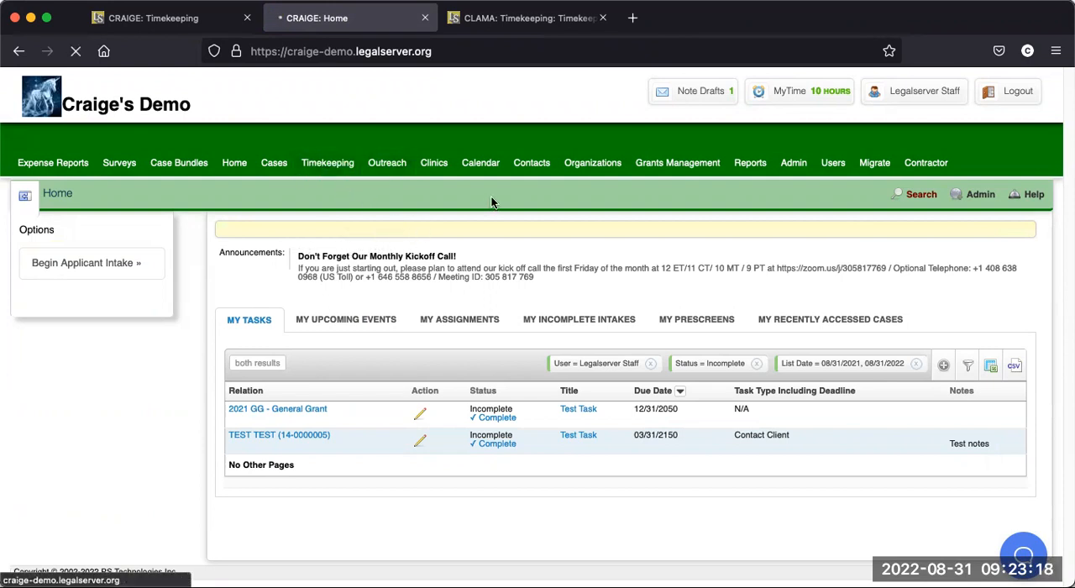
mouse_move(761, 97)
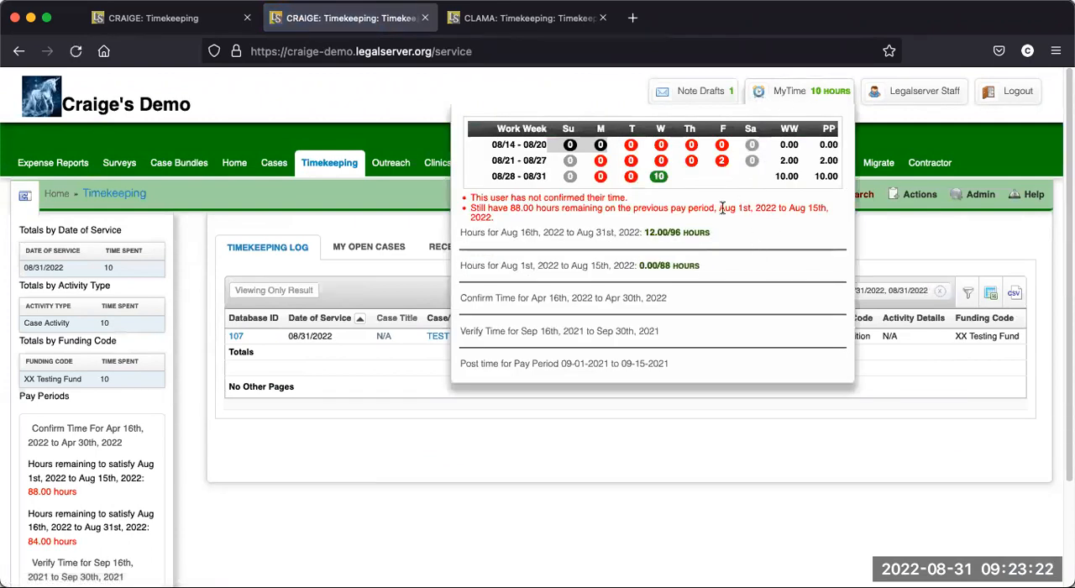
click(788, 97)
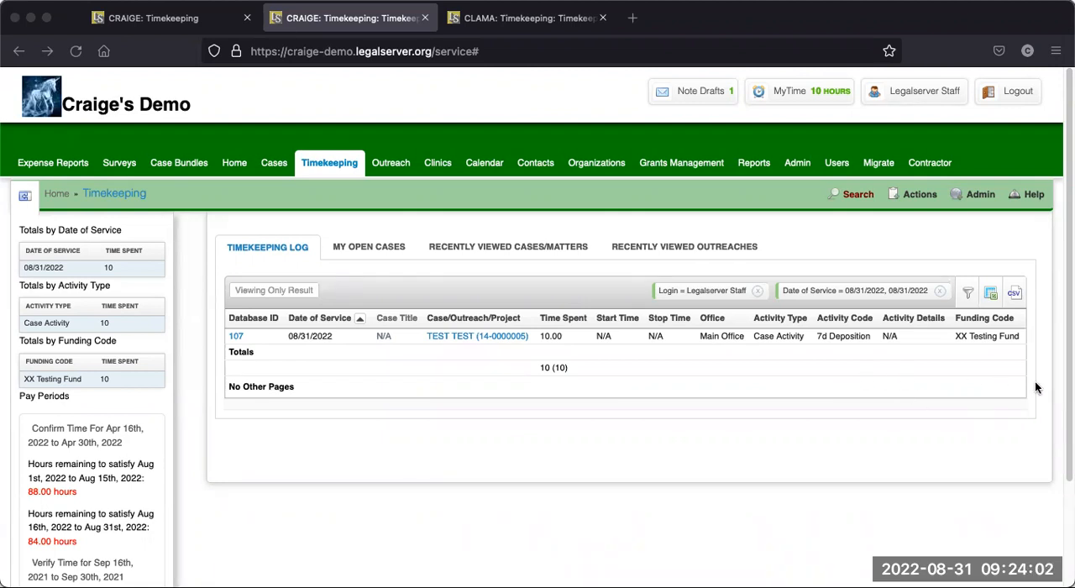
- Reopen time verification for Sep 16th to Sep 30th, 2021, copy the Timeslip #104 link from the employee's warnings, and switch applications
click(334, 165)
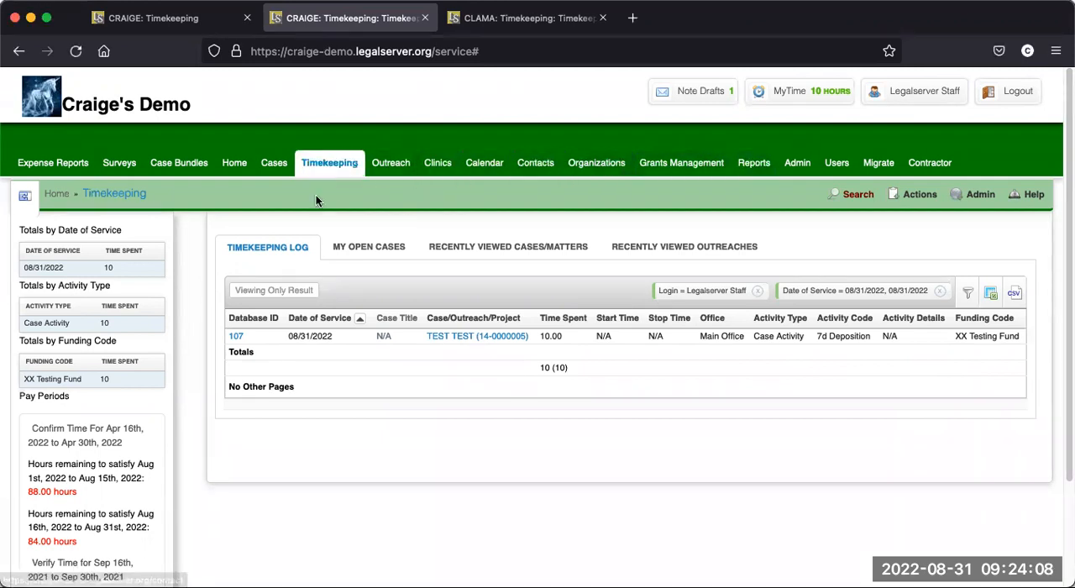
click(131, 568)
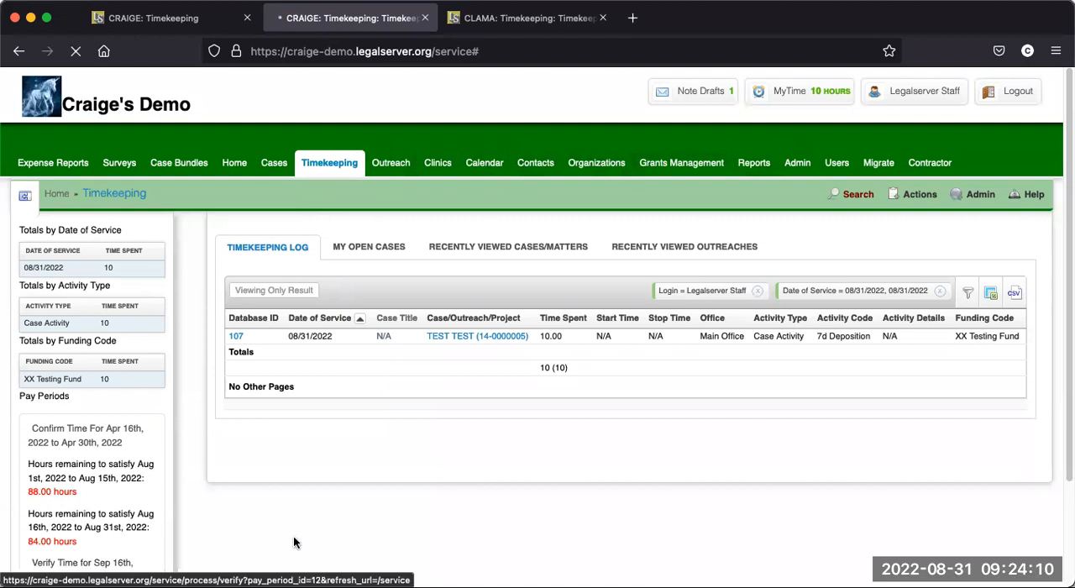
mouse_move(420, 490)
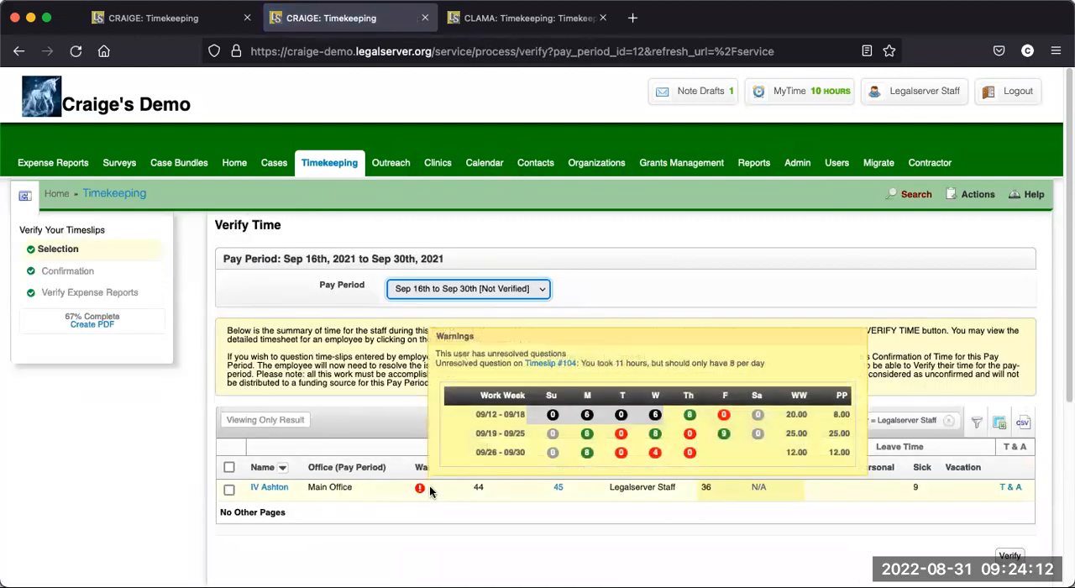
right_click(557, 365)
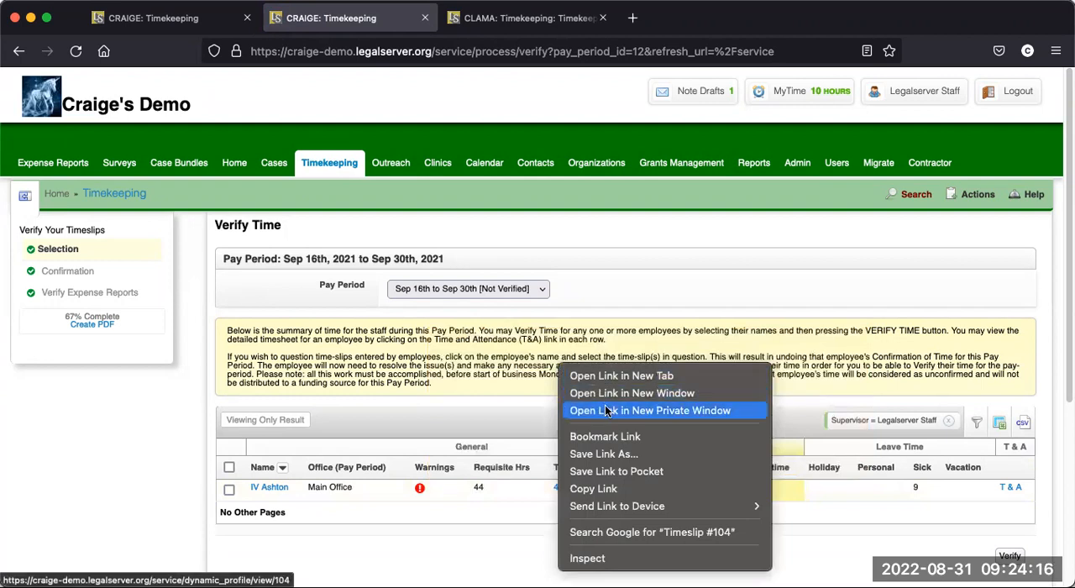
click(632, 490)
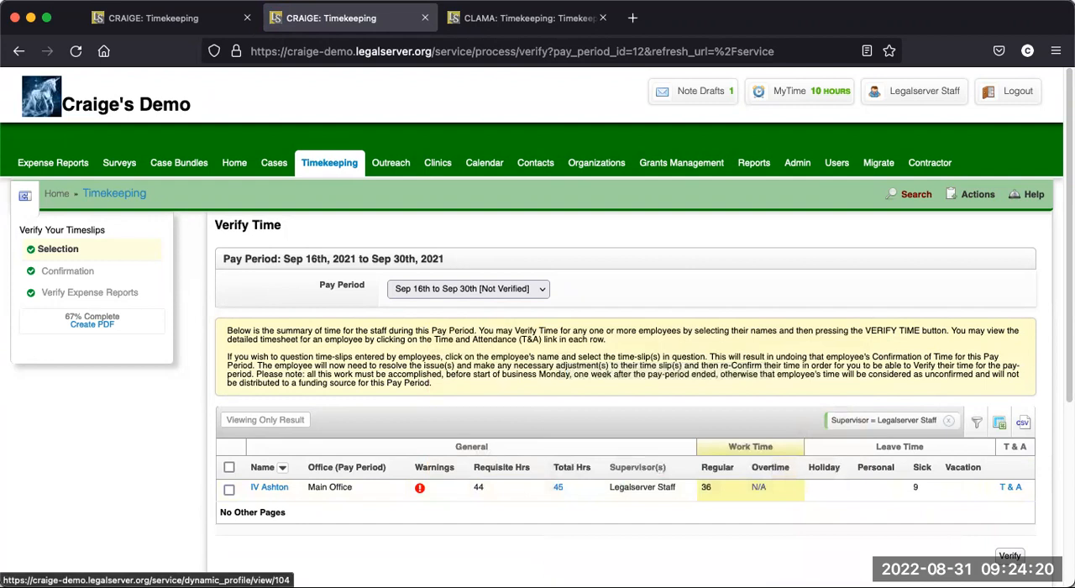
key(super+Tab)
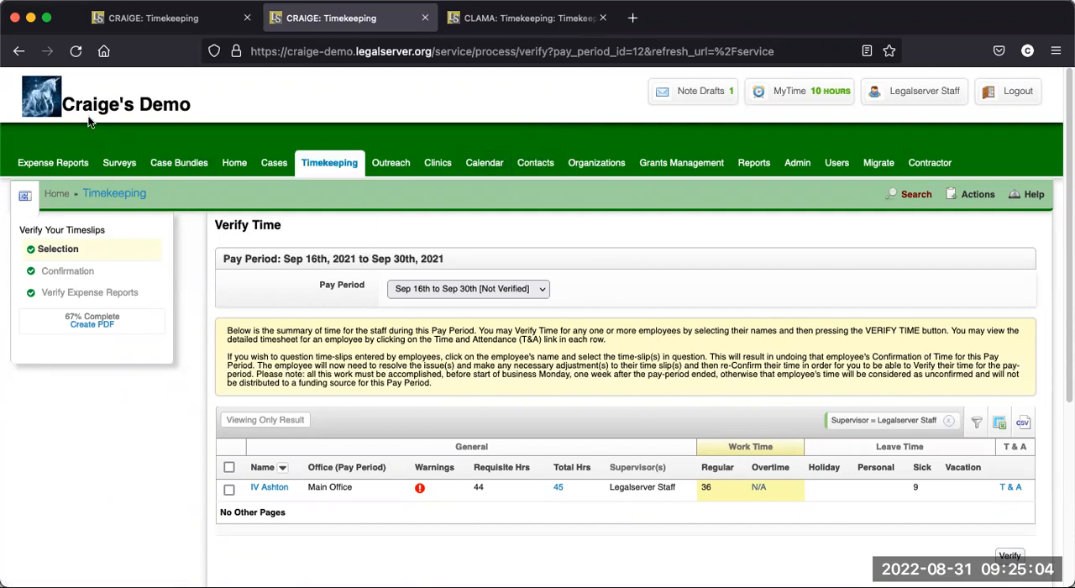
- Refresh the Sep 16th to Sep 30th verification list, select the employee's row, and submit it for verification
click(76, 51)
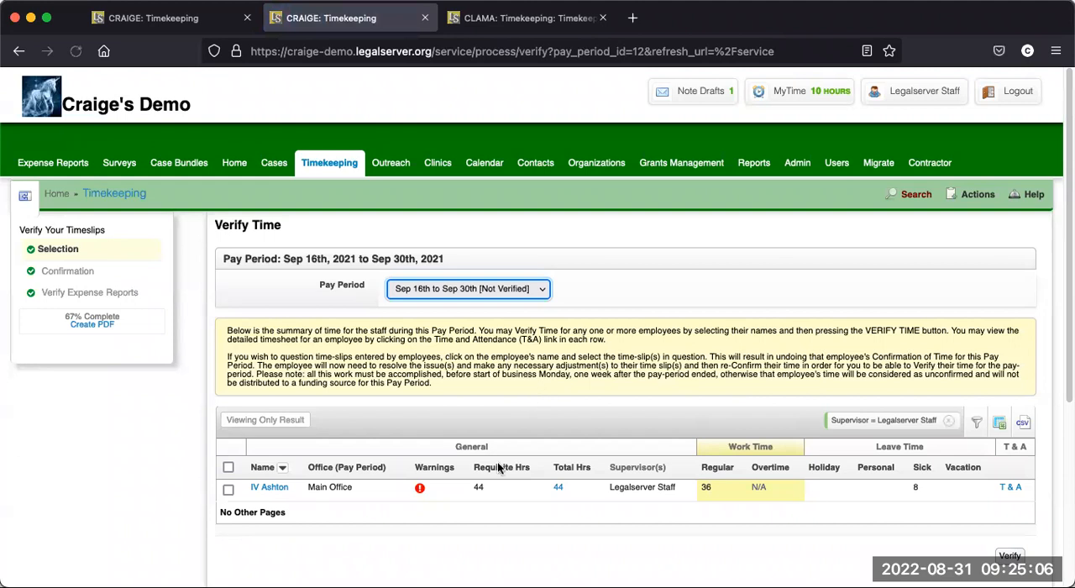
mouse_move(420, 489)
click(230, 491)
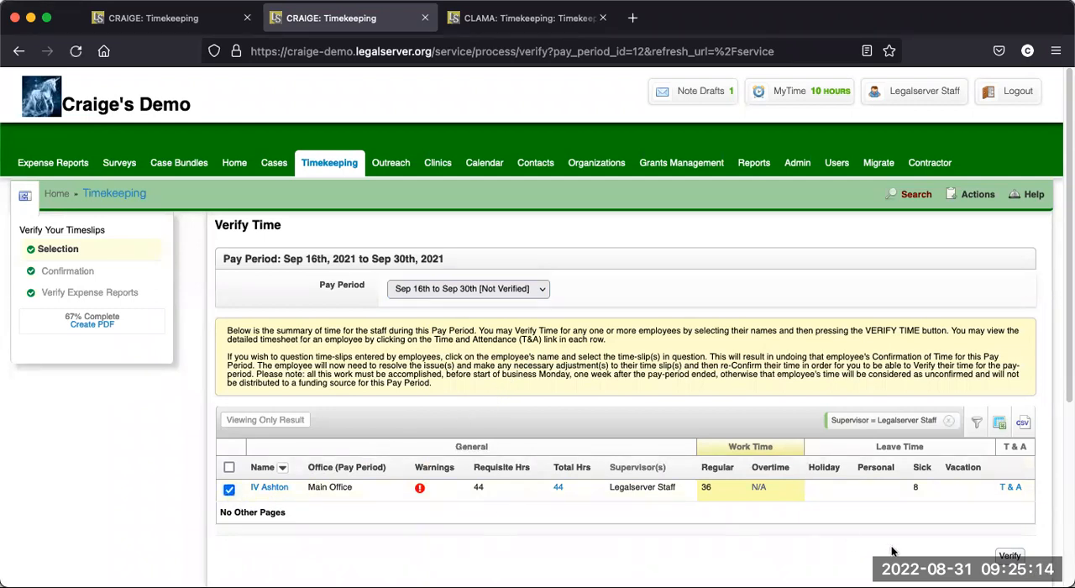
click(462, 289)
click(460, 292)
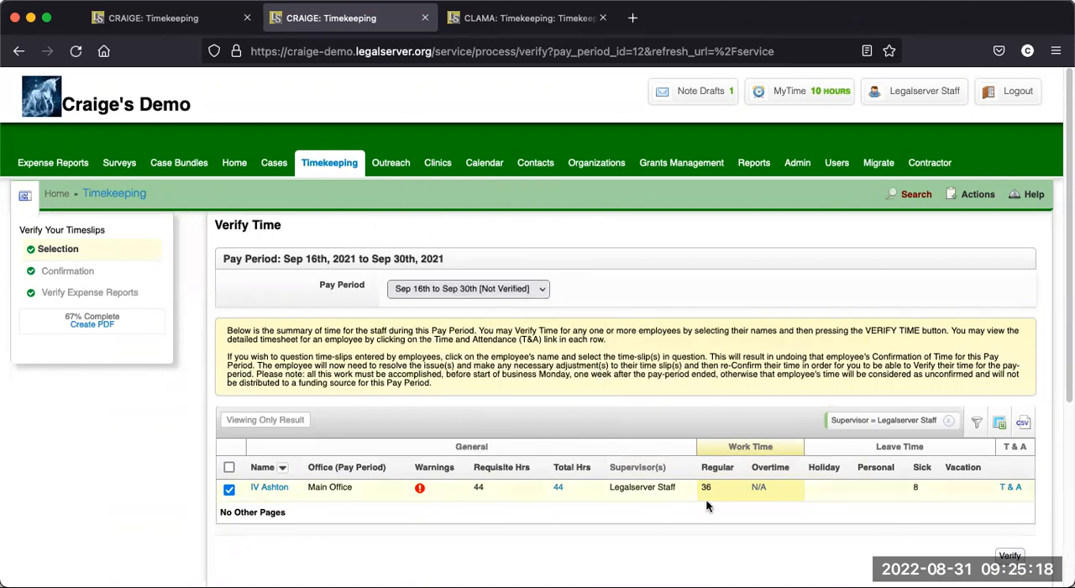
click(1010, 556)
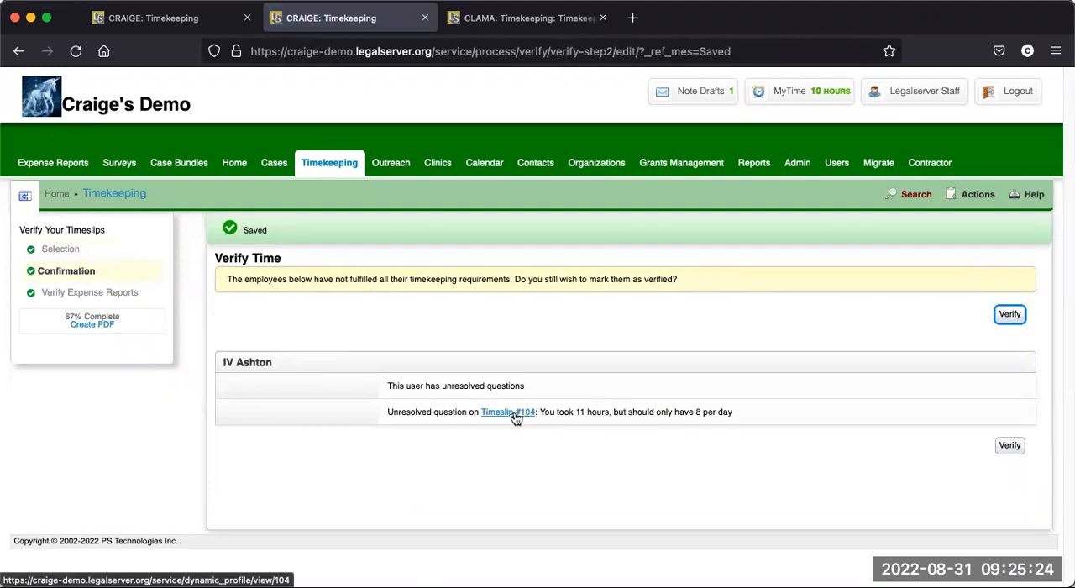
- Open Timeslip #104 from the unresolved question, edit it, and set Resolved to Yes
click(514, 412)
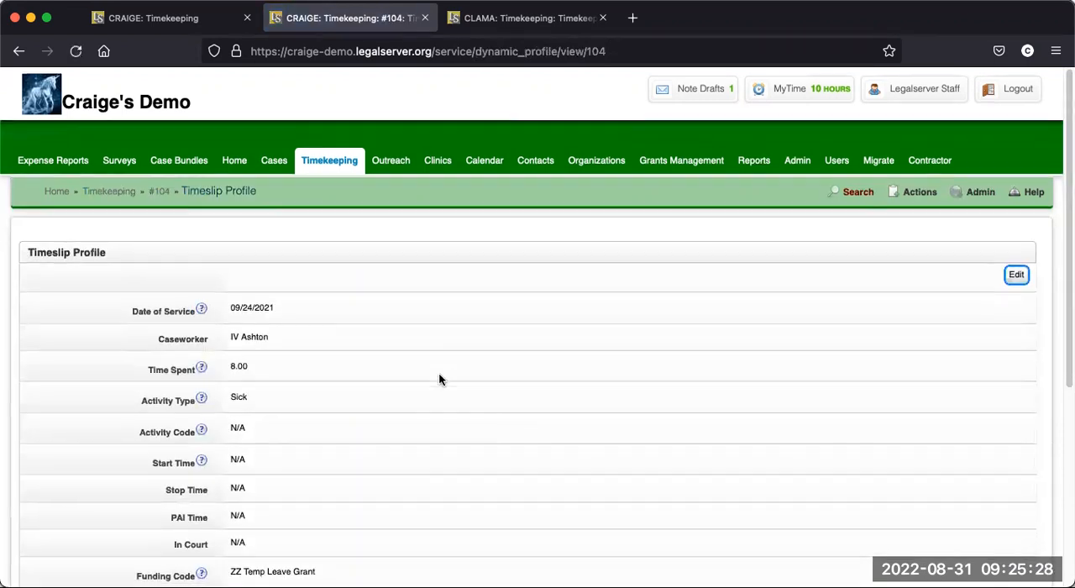
scroll(420, 395, down, 3)
scroll(412, 395, up, 1)
click(1015, 176)
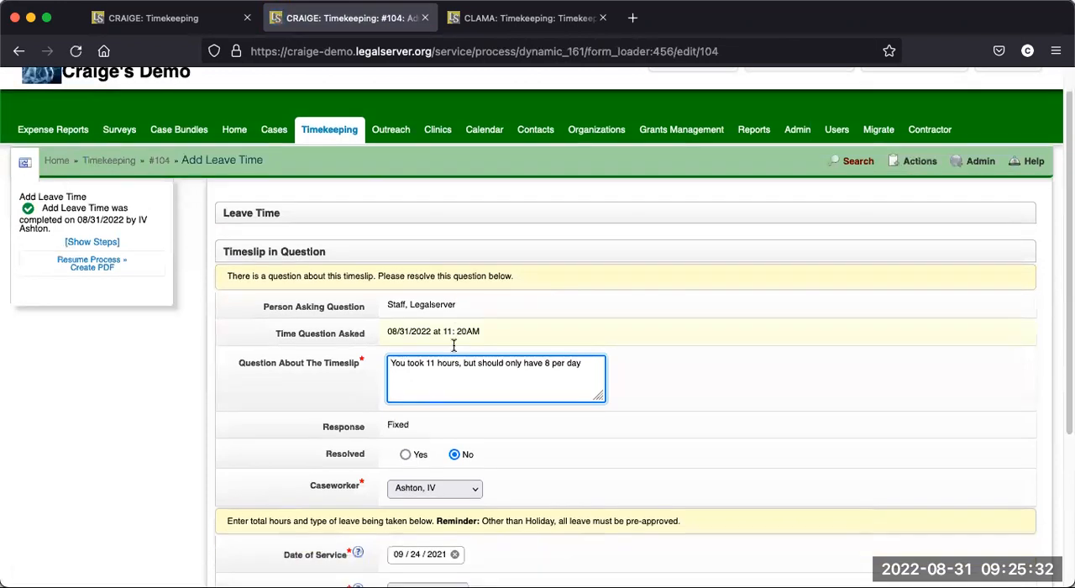
scroll(424, 401, down, 2)
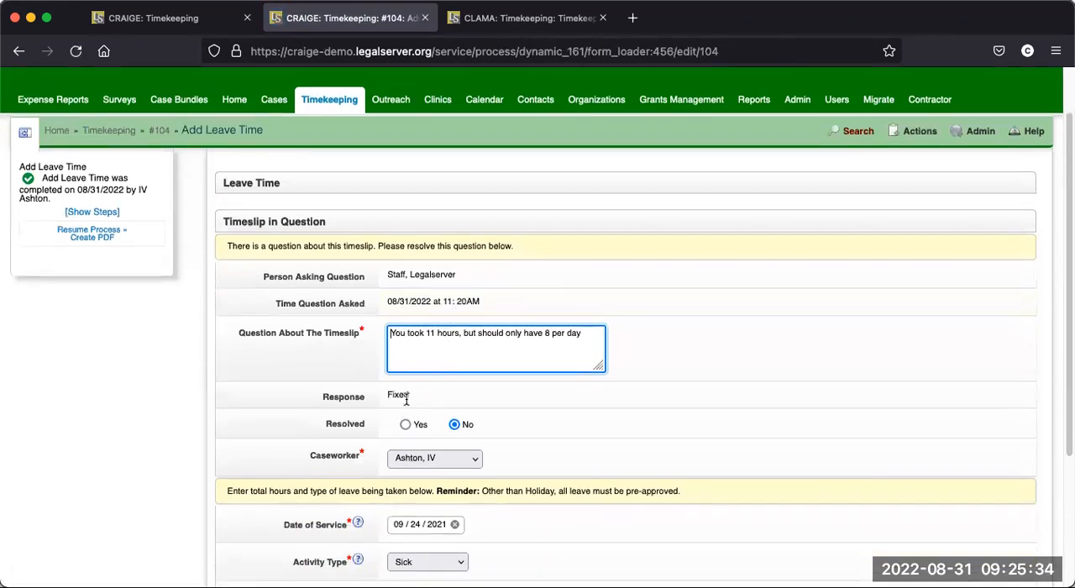
scroll(504, 395, down, 1)
click(405, 373)
scroll(462, 407, down, 2)
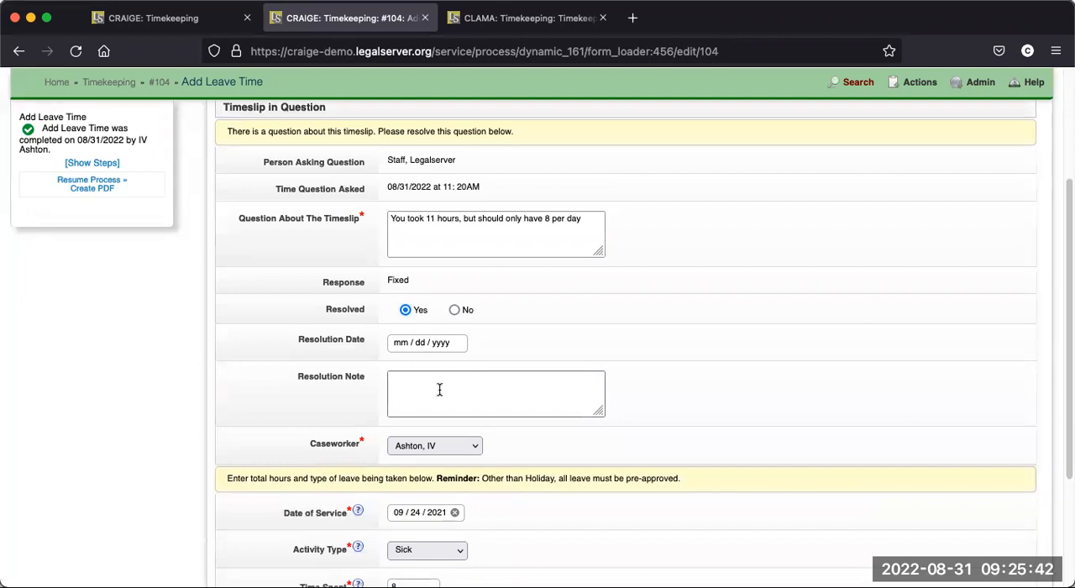
scroll(878, 356, down, 1)
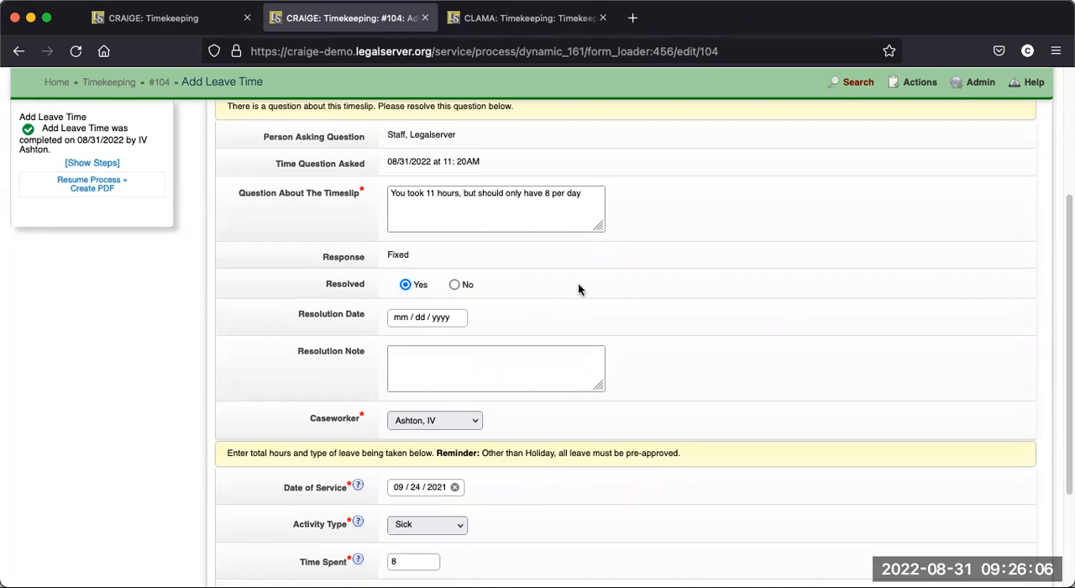
- Return to the open verification list for Sep 16th to Sep 30th, refresh it, and check the employee's warnings
scroll(593, 295, up, 5)
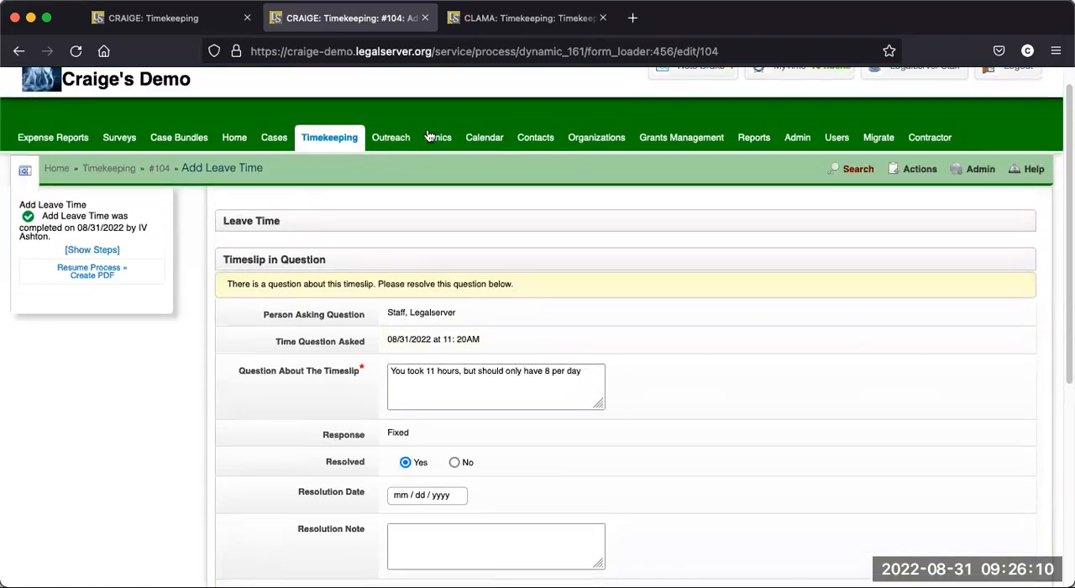
click(210, 30)
click(76, 52)
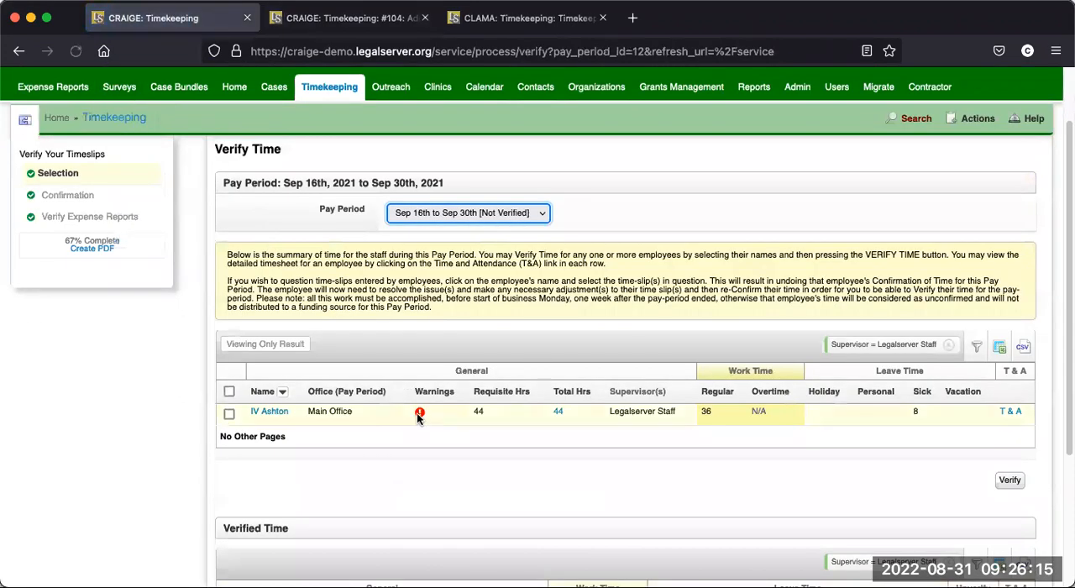
mouse_move(420, 415)
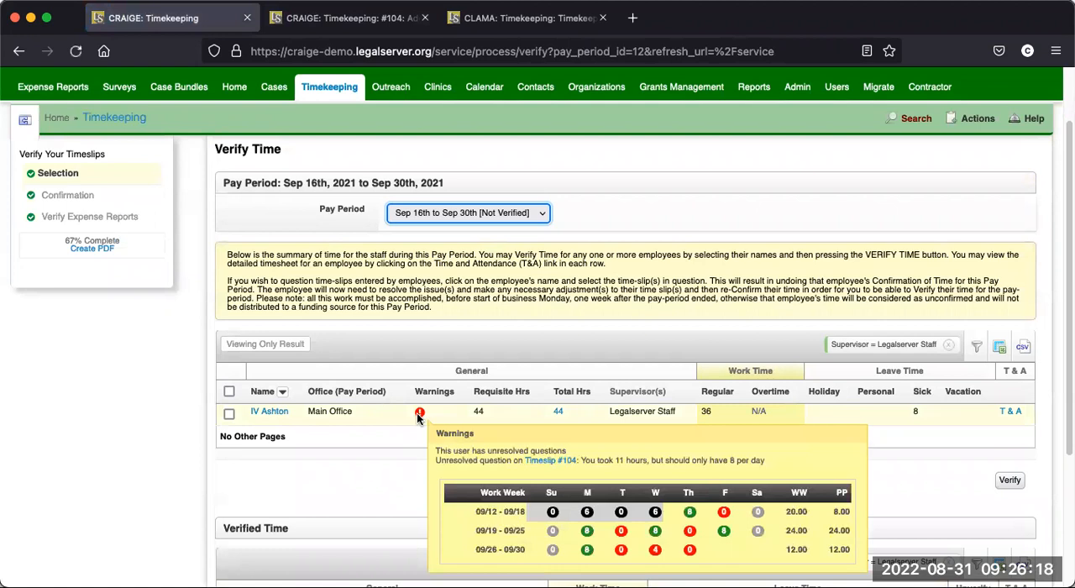
scroll(419, 417, down, 1)
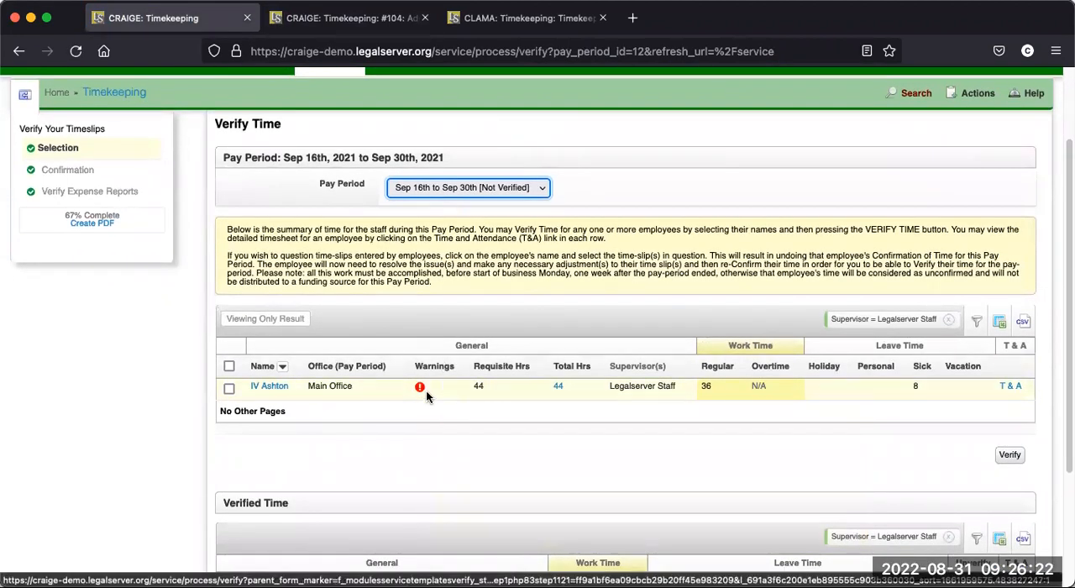
- Go back to the Timeslip #104 edit form and save it with its question marked as resolved
click(353, 25)
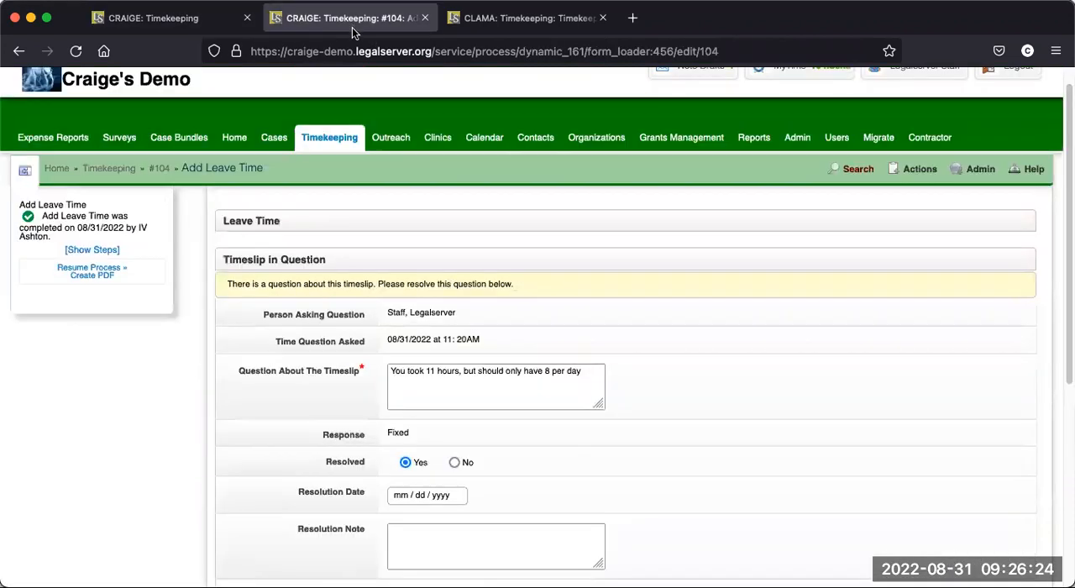
scroll(714, 416, down, 4)
scroll(780, 424, down, 6)
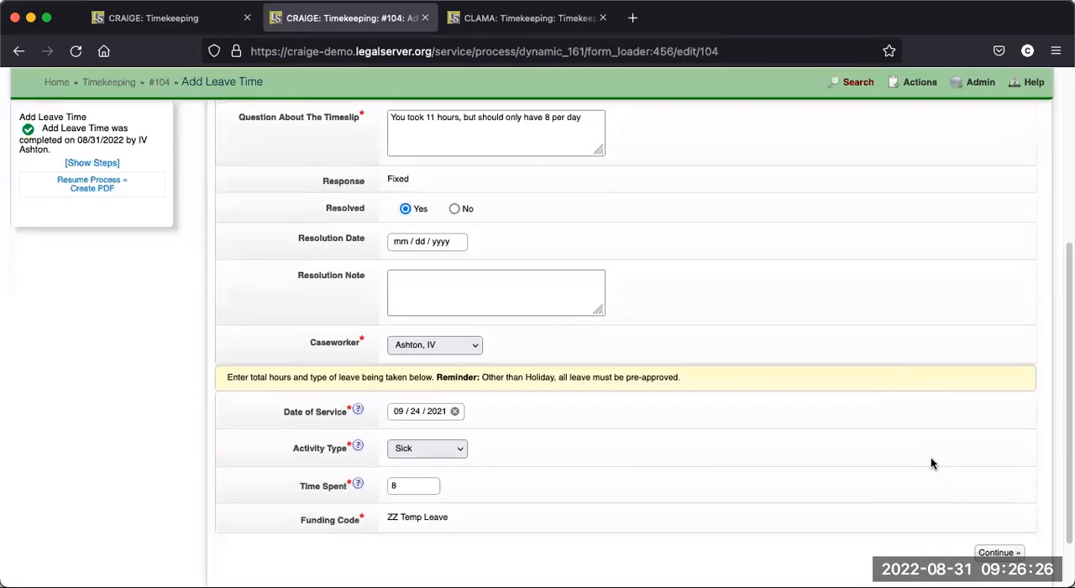
click(996, 485)
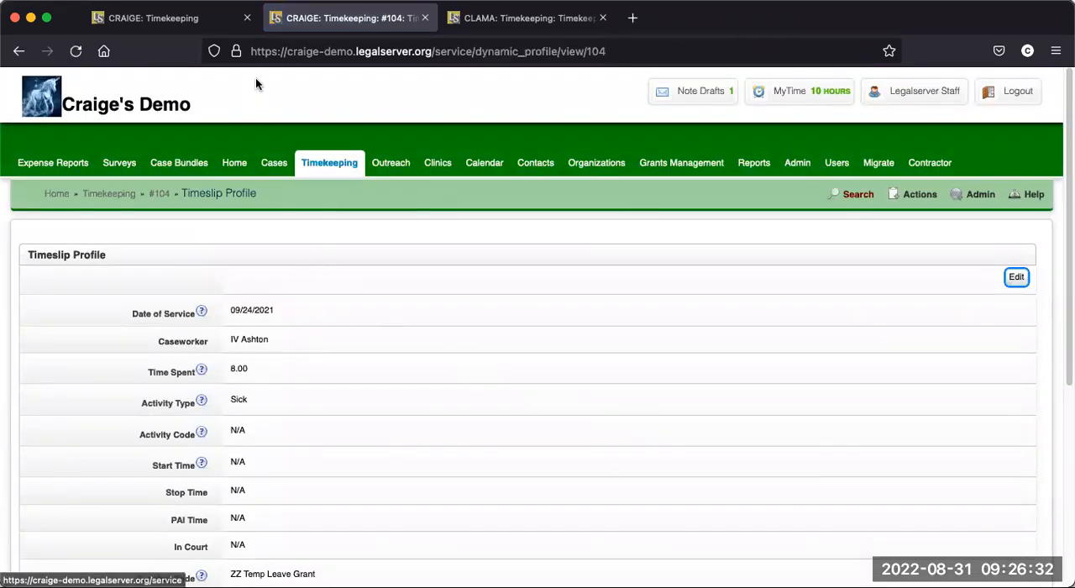
- Refresh the Sep 16th to Sep 30th verification list again and recheck the employee's warnings for unresolved questions
click(201, 16)
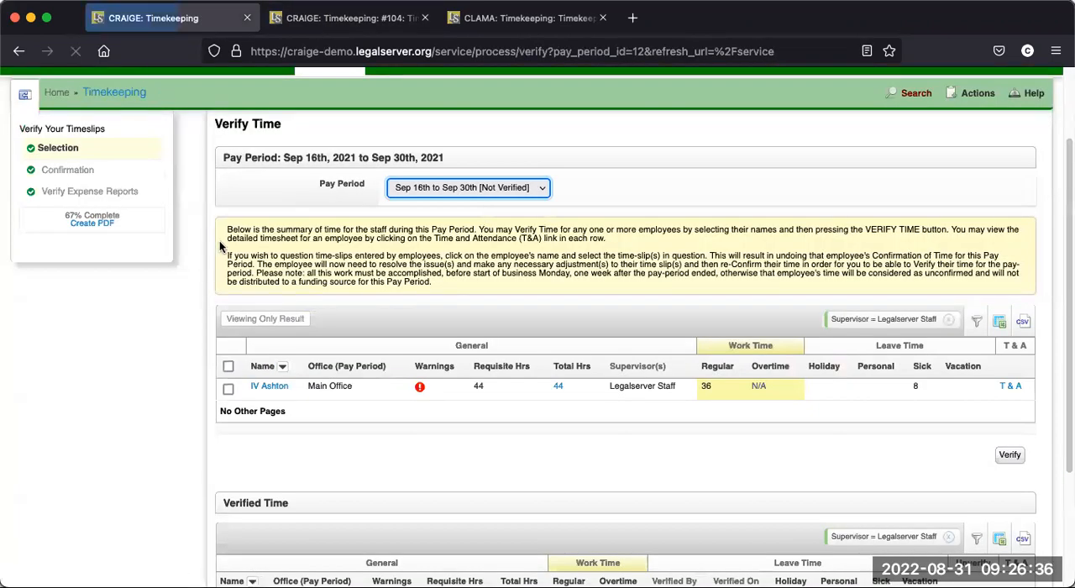
mouse_move(417, 395)
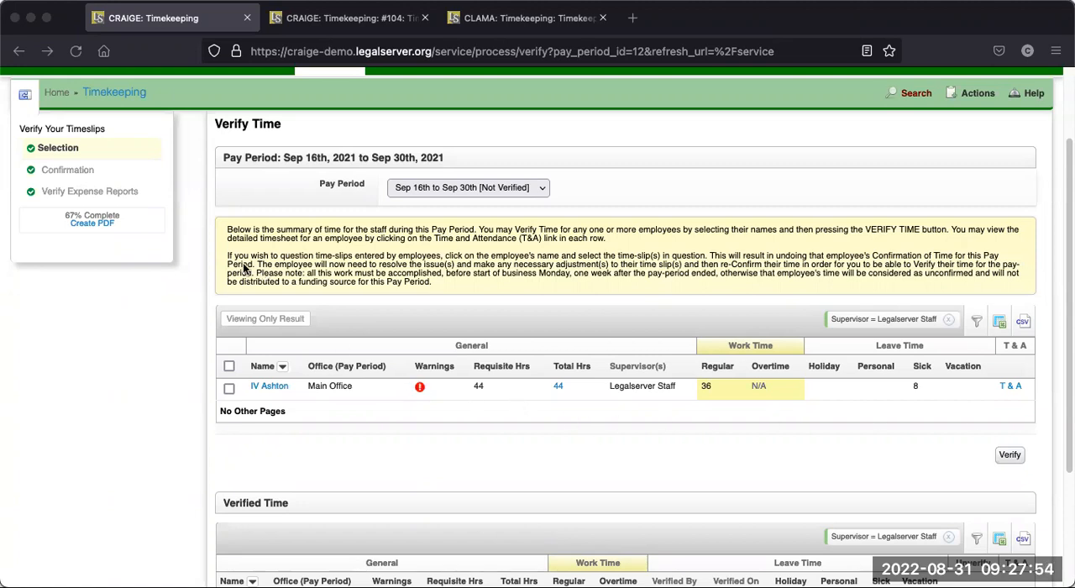
click(75, 51)
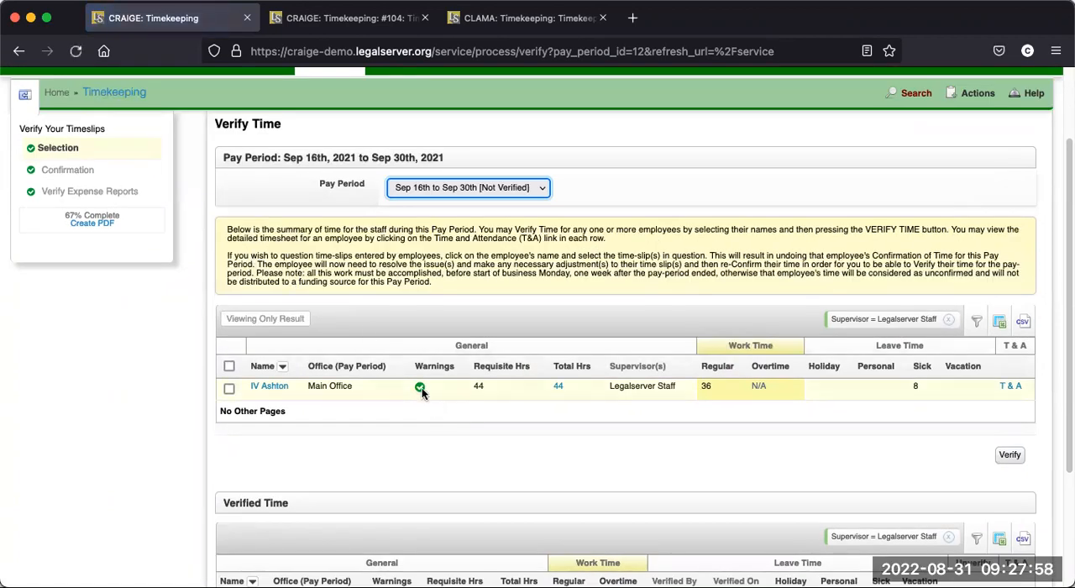
mouse_move(421, 393)
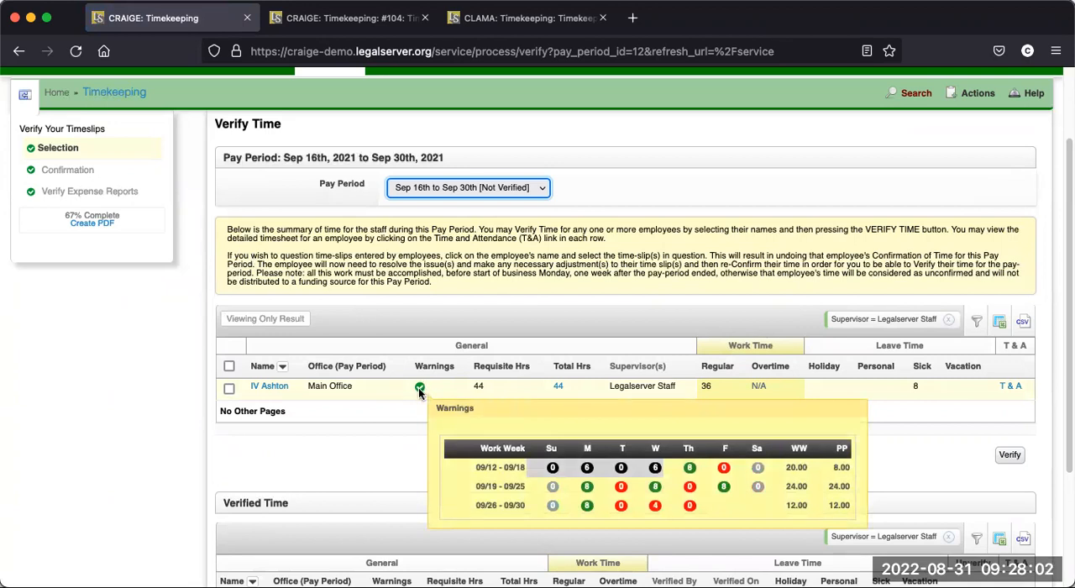
- Verify the employee's time for Sep 16th to Sep 30th, 2021, and complete the process through the expense reports stage
click(230, 390)
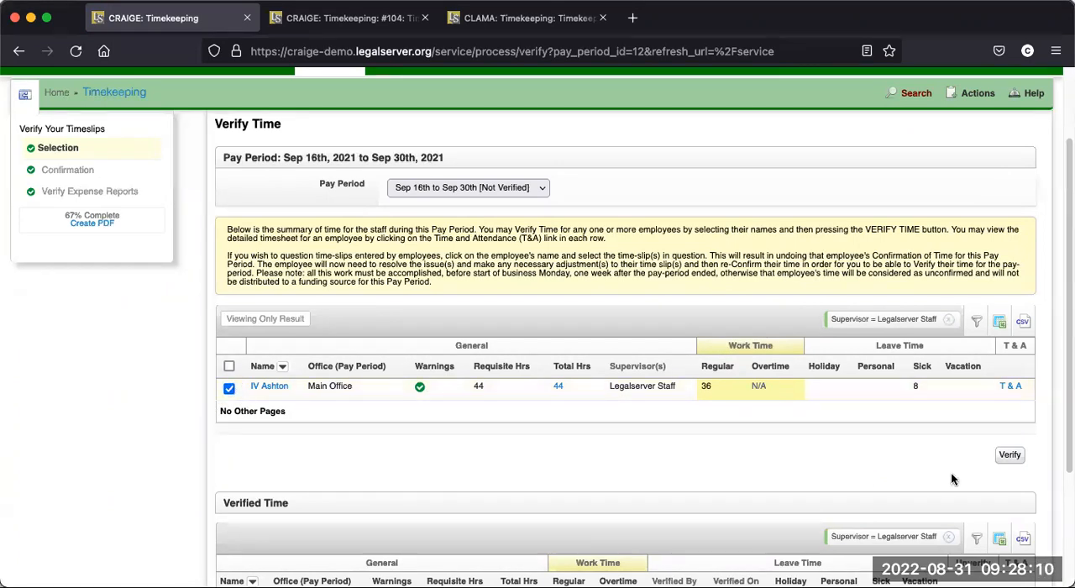
click(1010, 455)
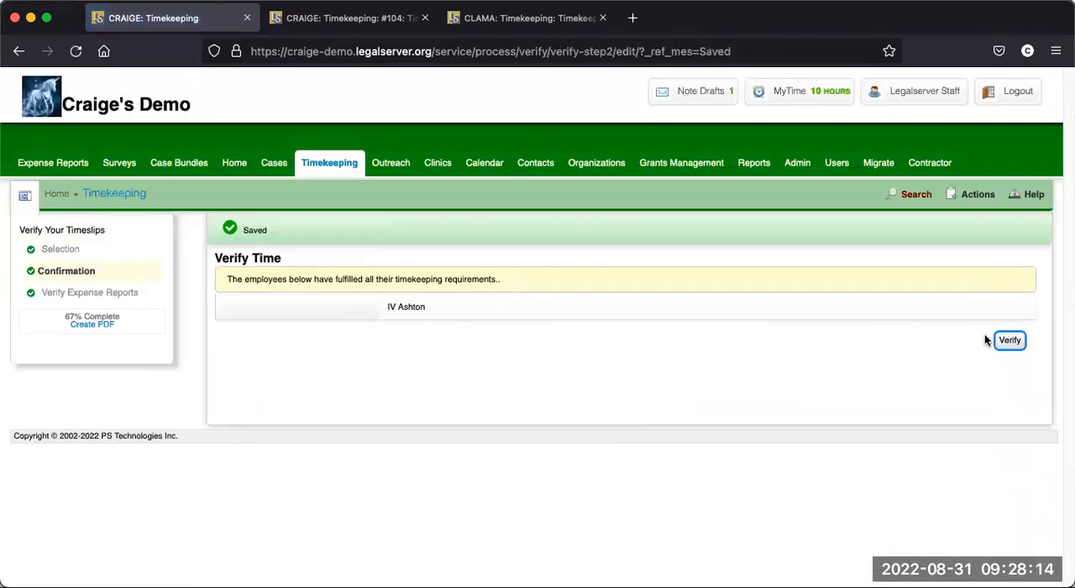
click(1011, 342)
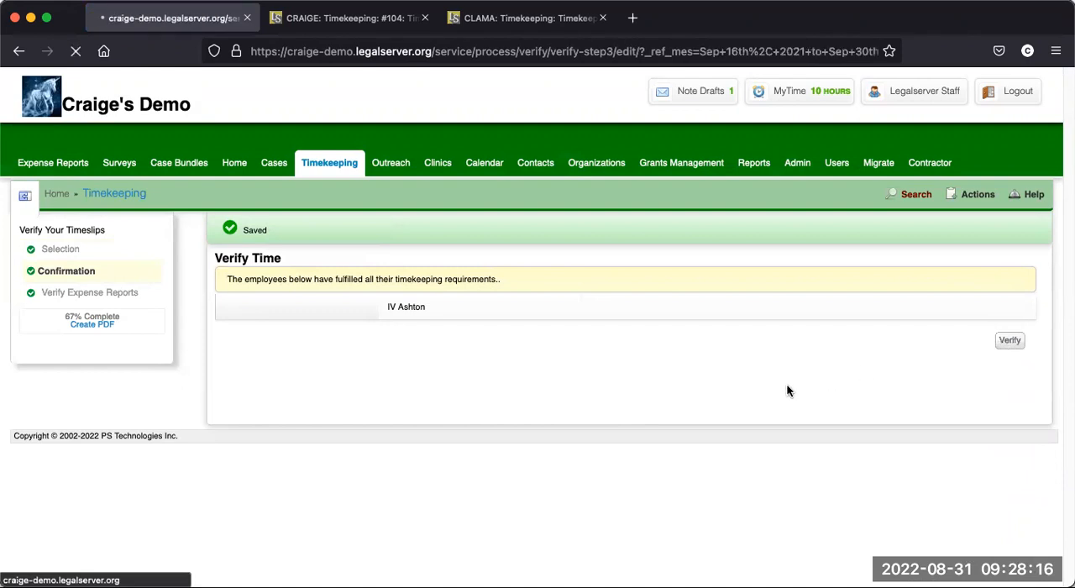
scroll(768, 435, down, 3)
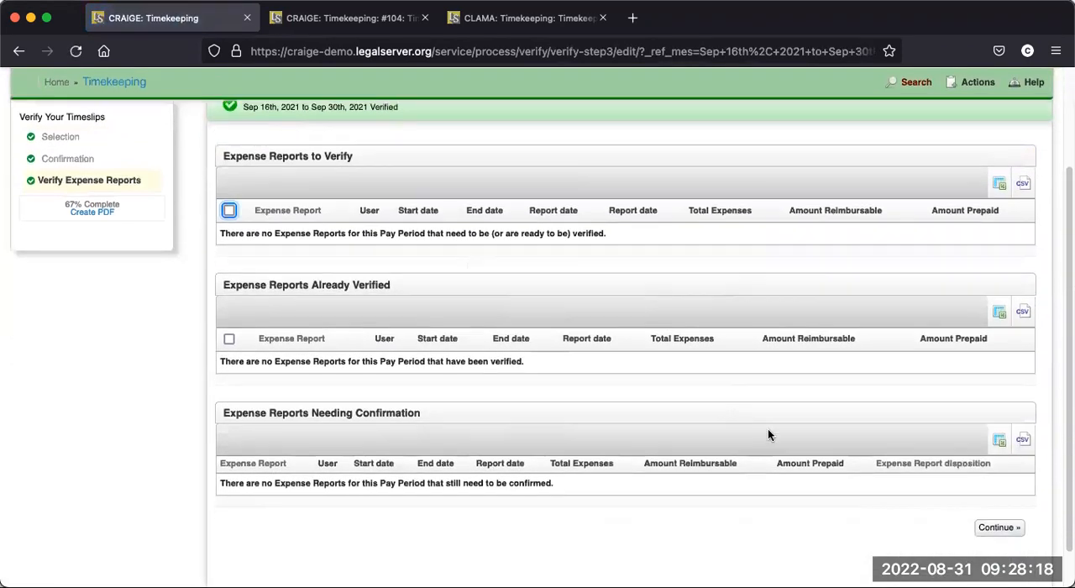
click(999, 484)
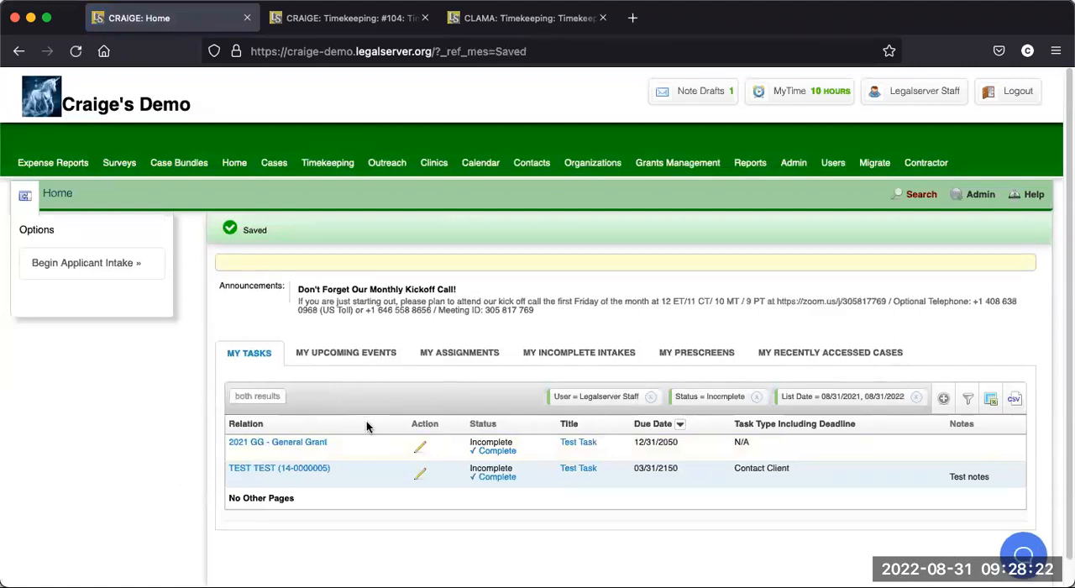
- Reopen time verification for Sep 16th to Sep 30th, 2021 from timekeeping and examine the employee's Verified Time entry
click(324, 169)
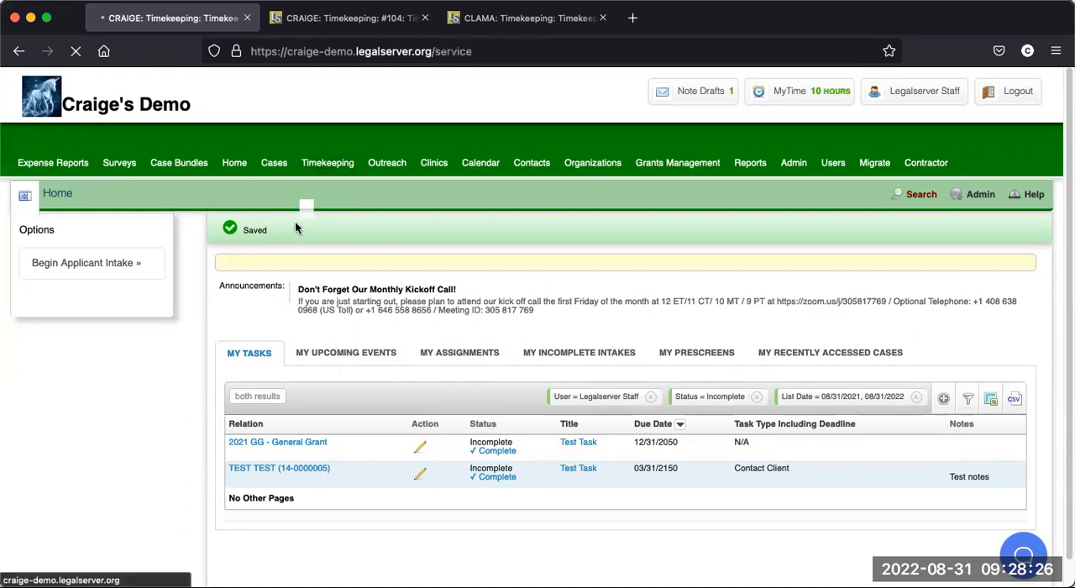
scroll(107, 550, down, 2)
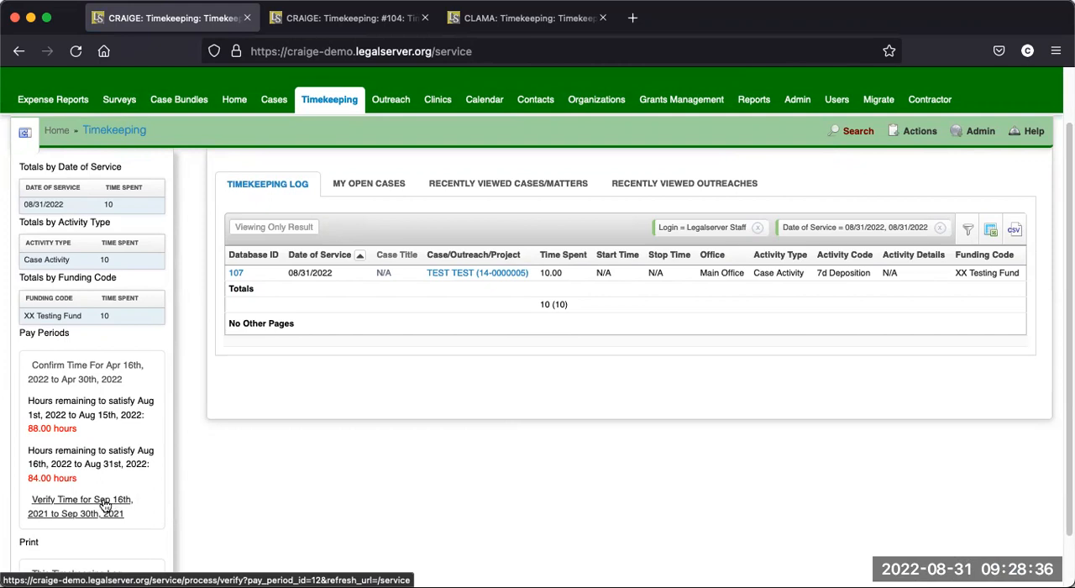
click(97, 505)
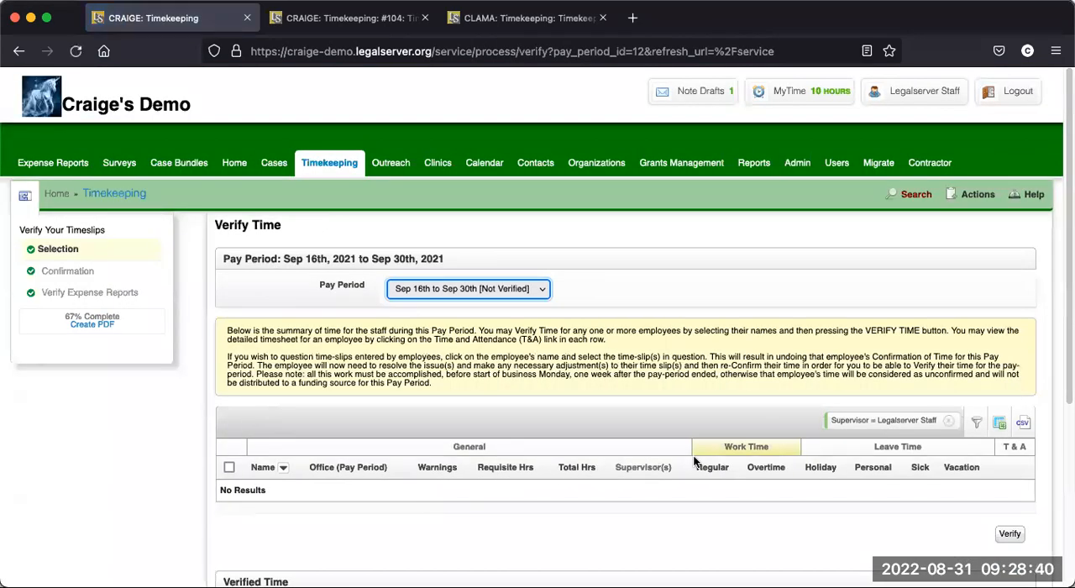
scroll(861, 461, down, 1)
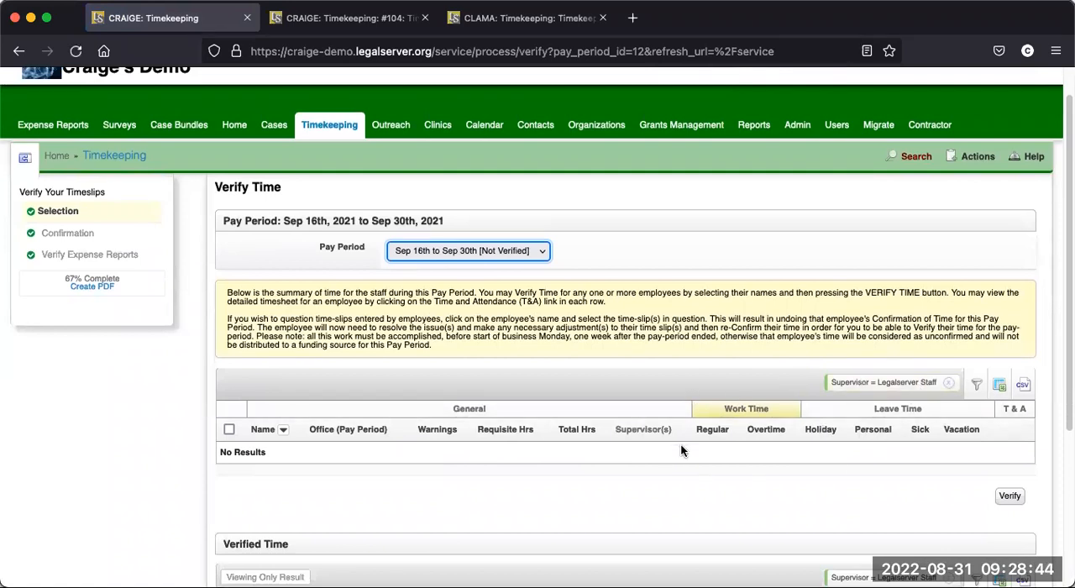
scroll(681, 449, down, 5)
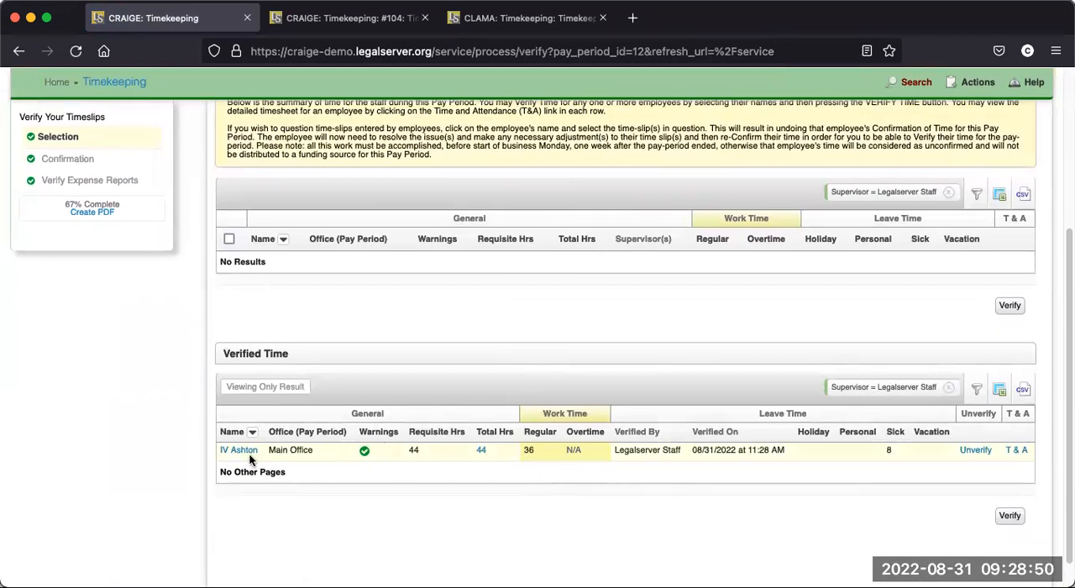
mouse_move(364, 452)
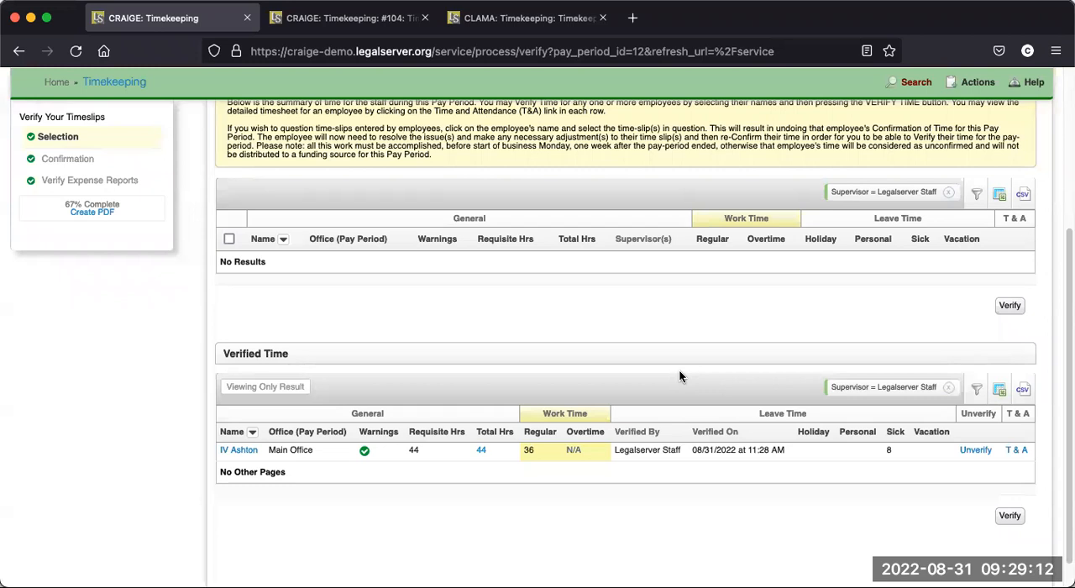
- Remove the supervisor filter from the unverified time list, verify Legalserver Staff's time, and complete the process through the expense reports stage
click(949, 194)
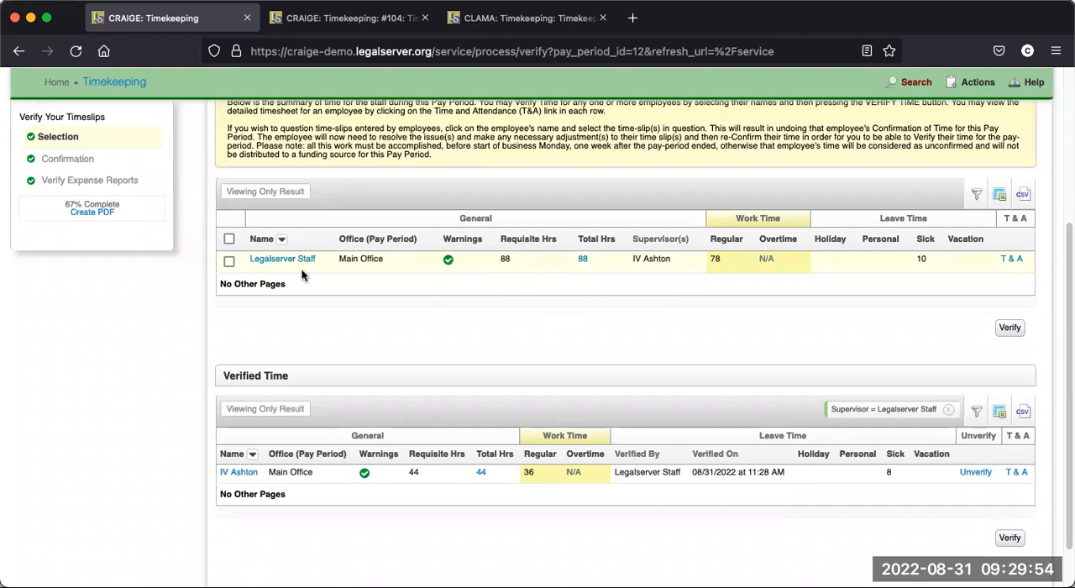
click(229, 262)
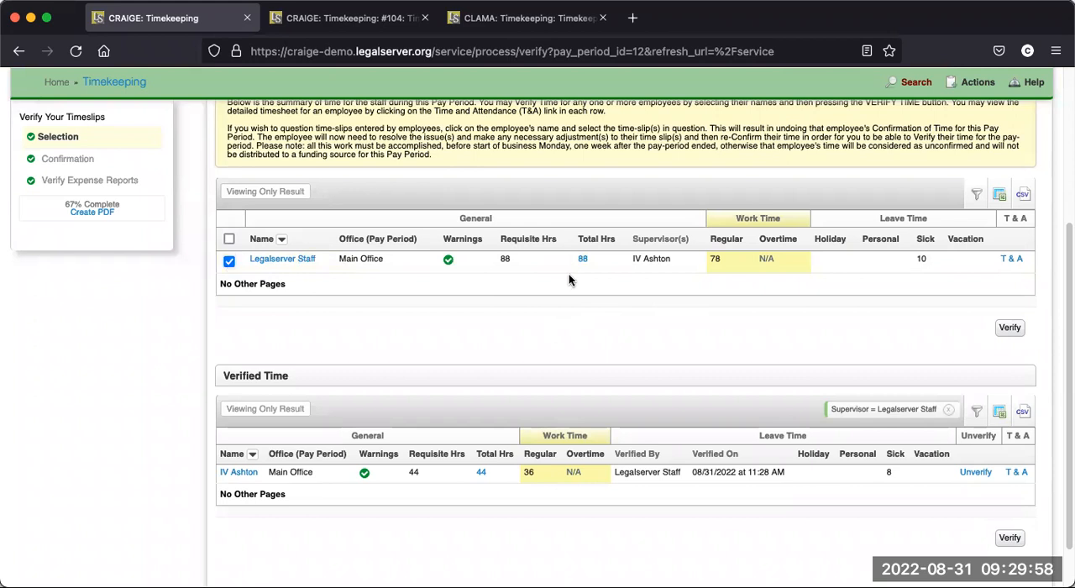
click(1009, 329)
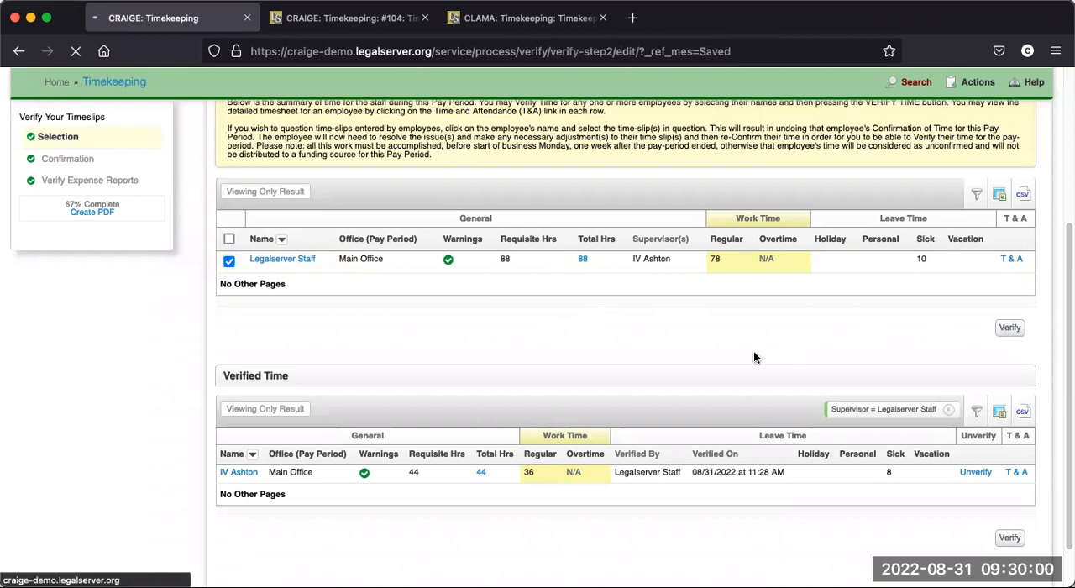
click(1010, 340)
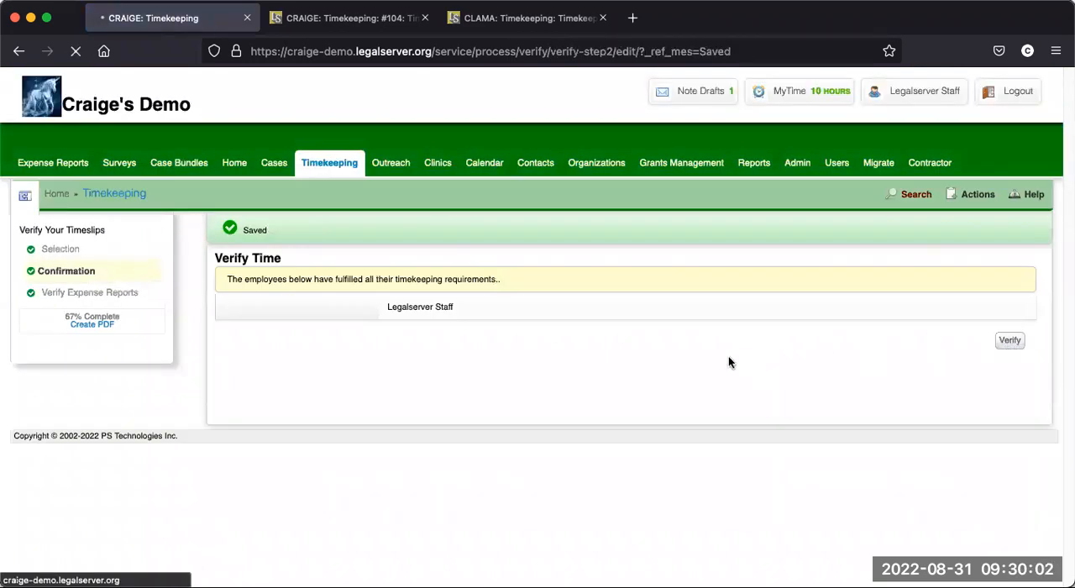
scroll(495, 340, down, 3)
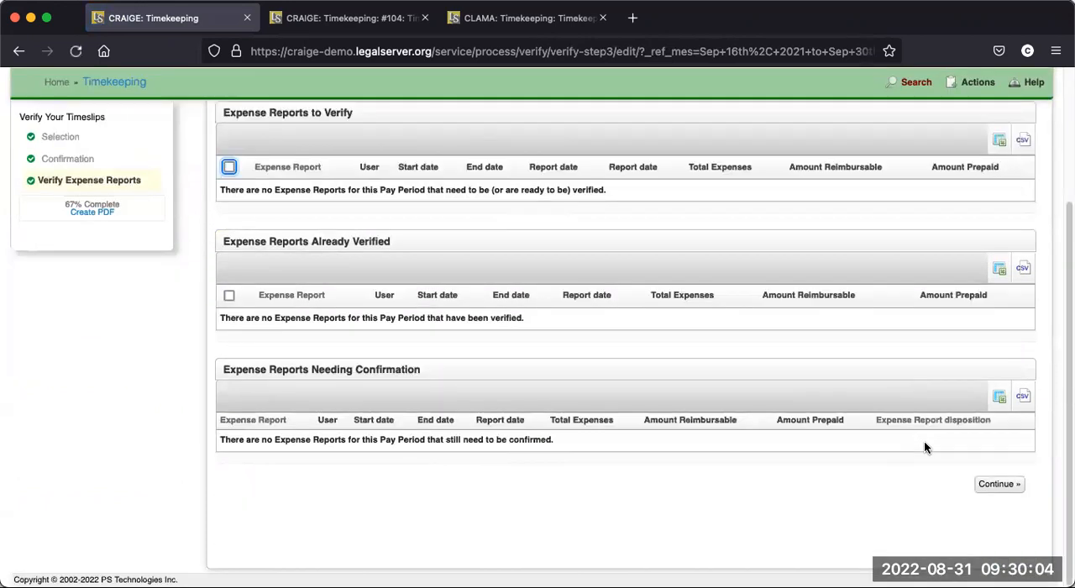
click(1001, 483)
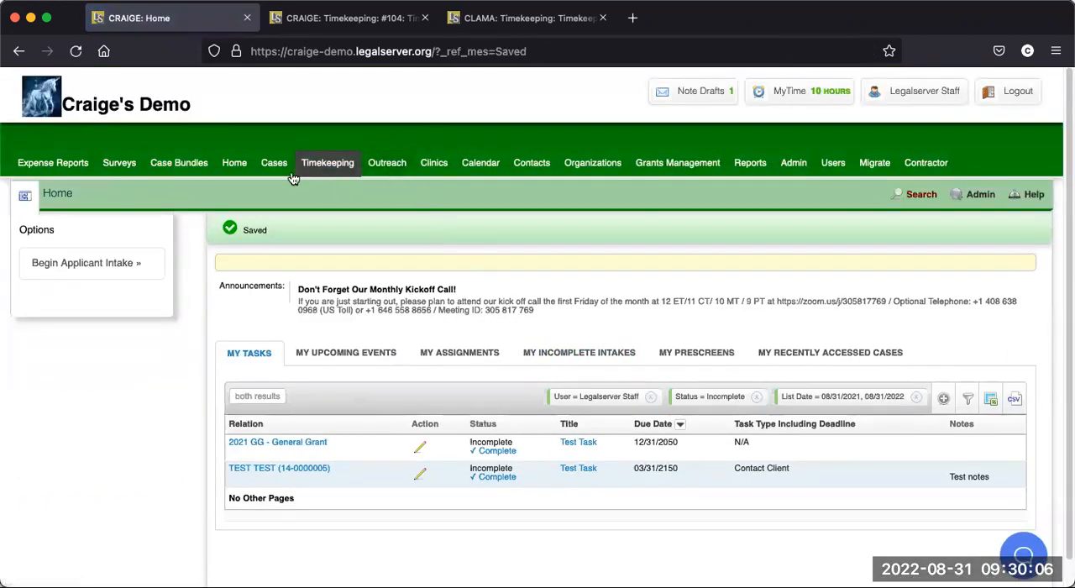
- Return to timekeeping and examine the timekeeping log and the remaining pay periods to confirm or verify
click(317, 169)
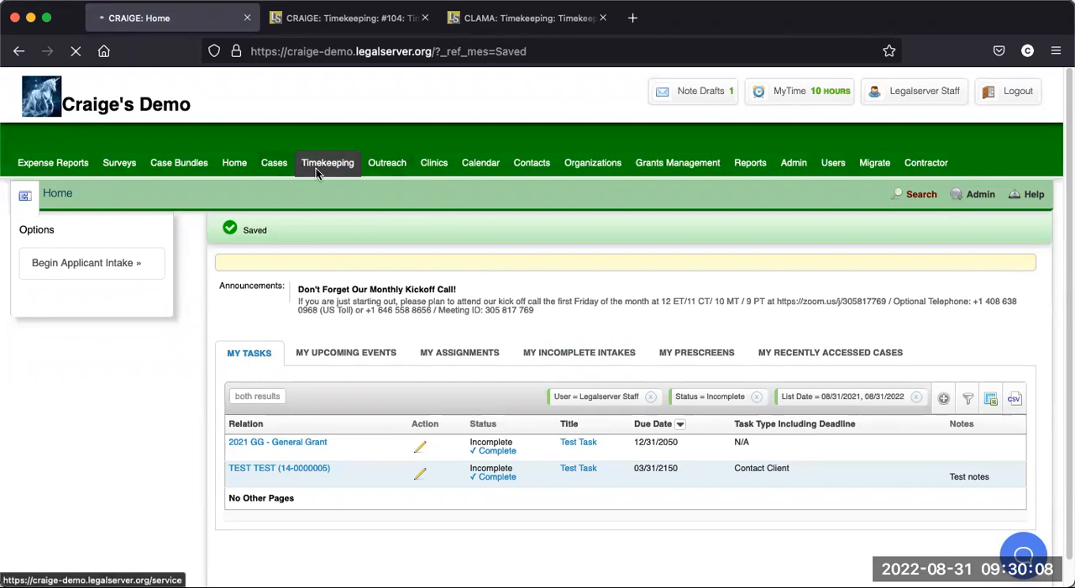
scroll(127, 446, down, 2)
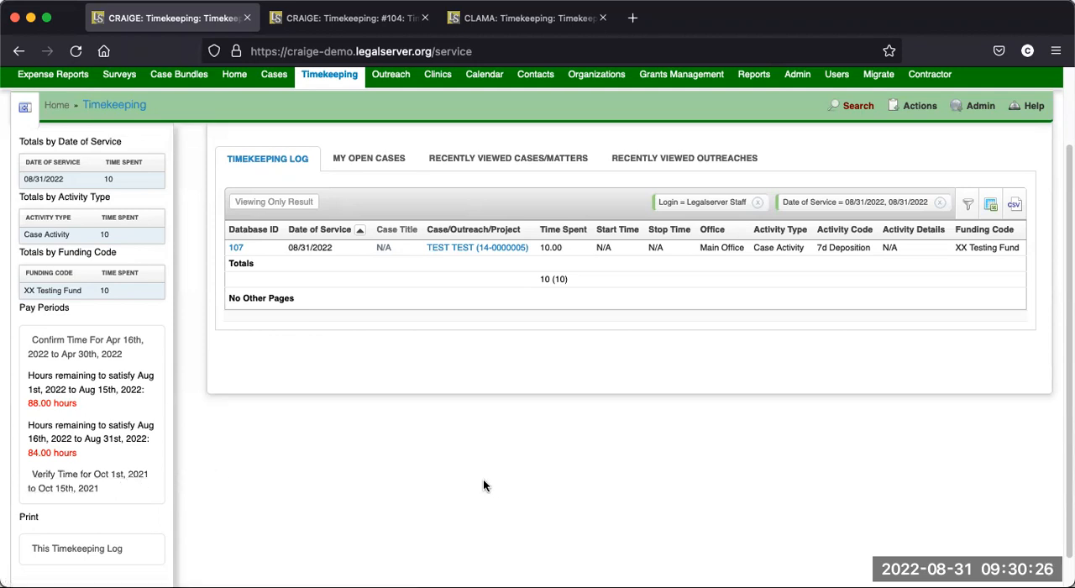
scroll(483, 485, up, 2)
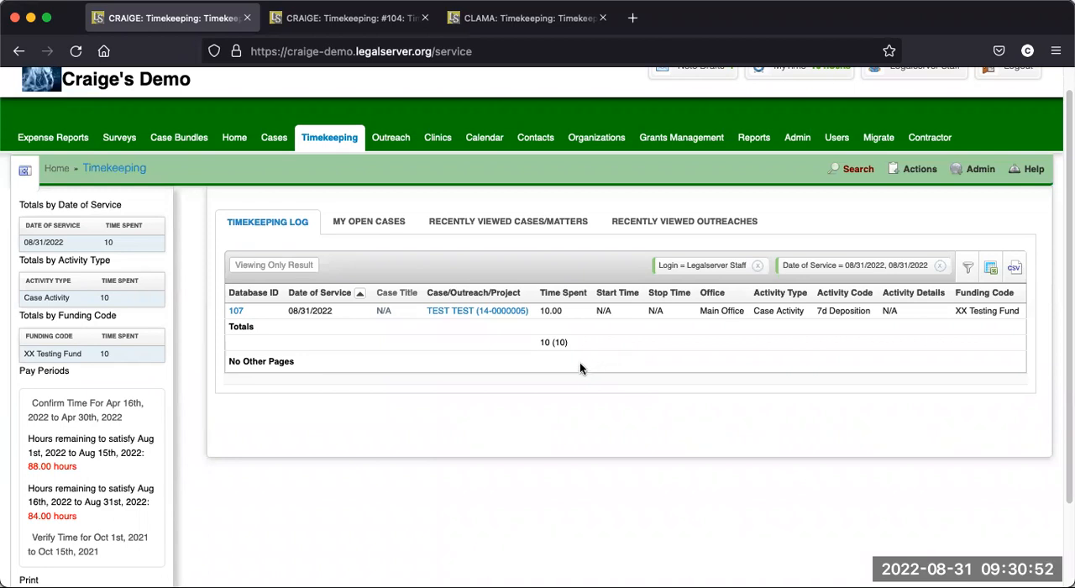
scroll(581, 366, down, 1)
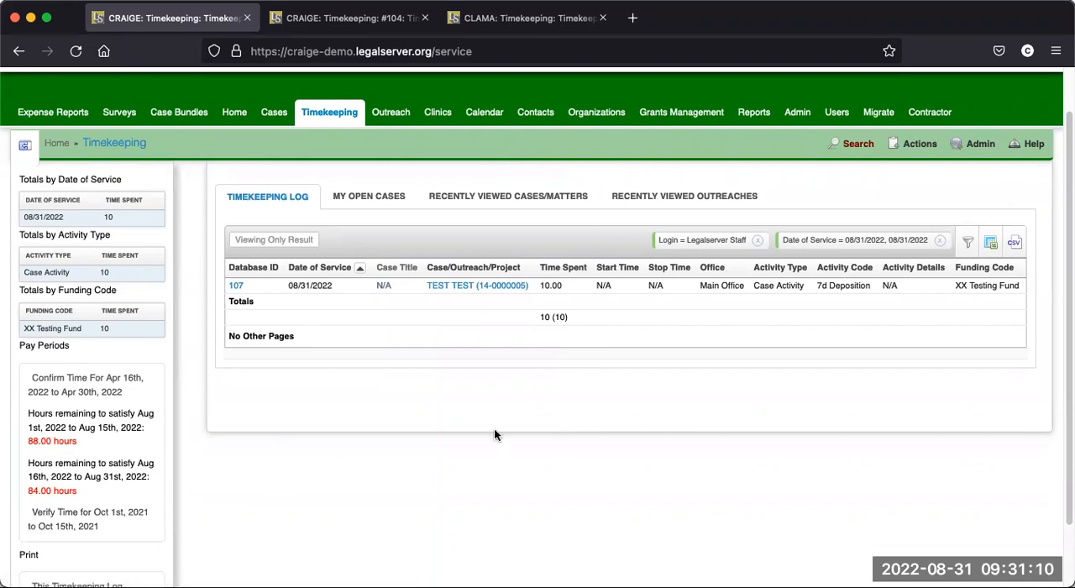
scroll(603, 366, up, 2)
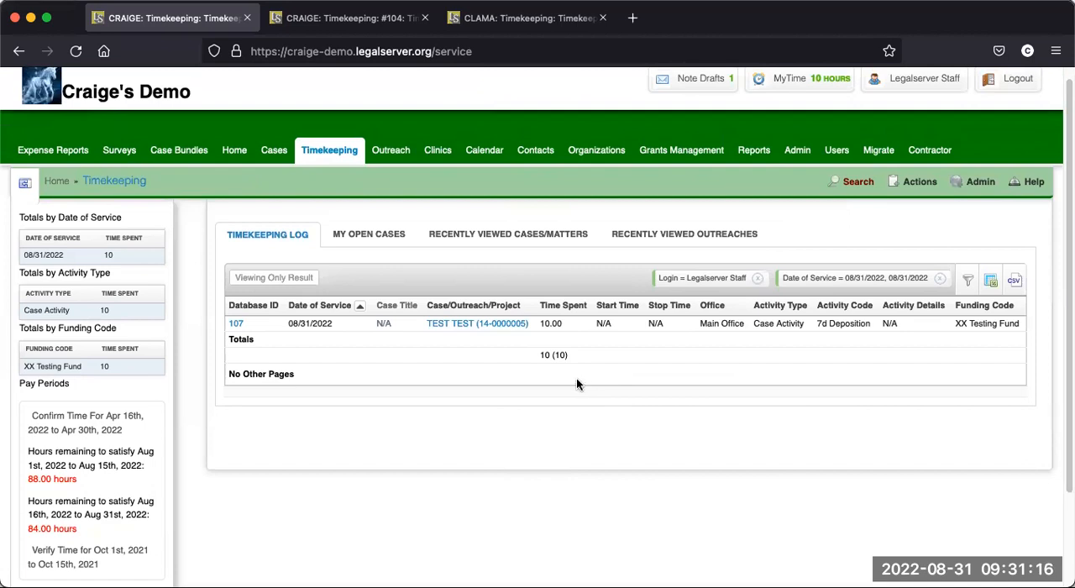
scroll(578, 384, up, 1)
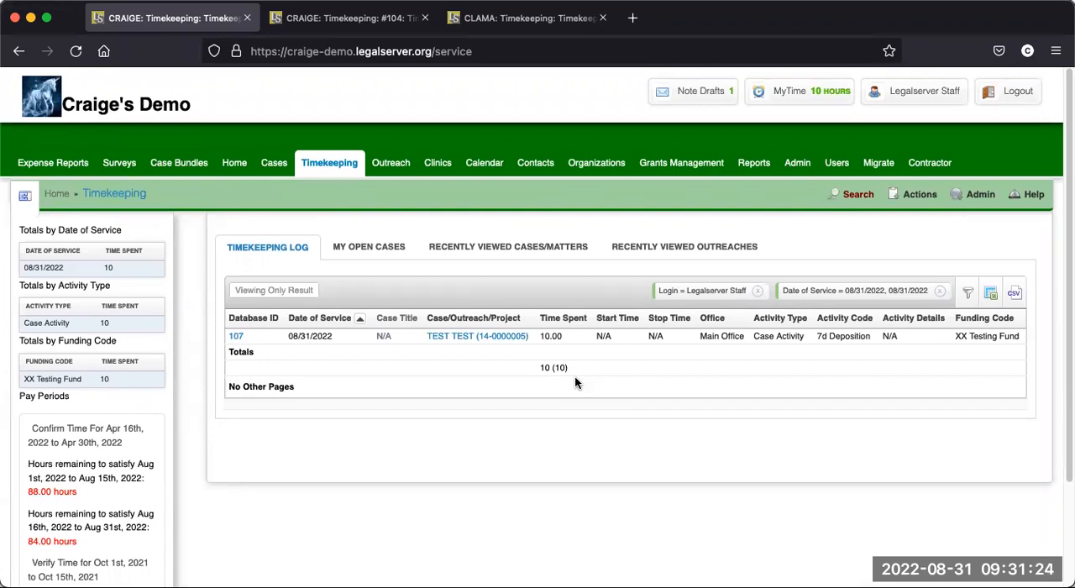
- Search the administration options for "lookup" and open Lookups
click(798, 168)
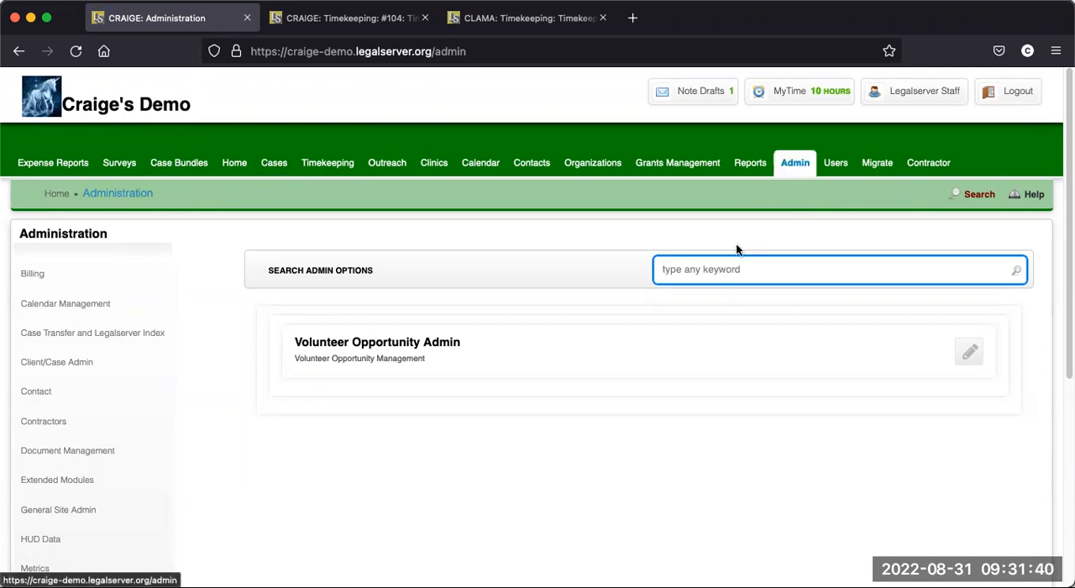
text(lo)
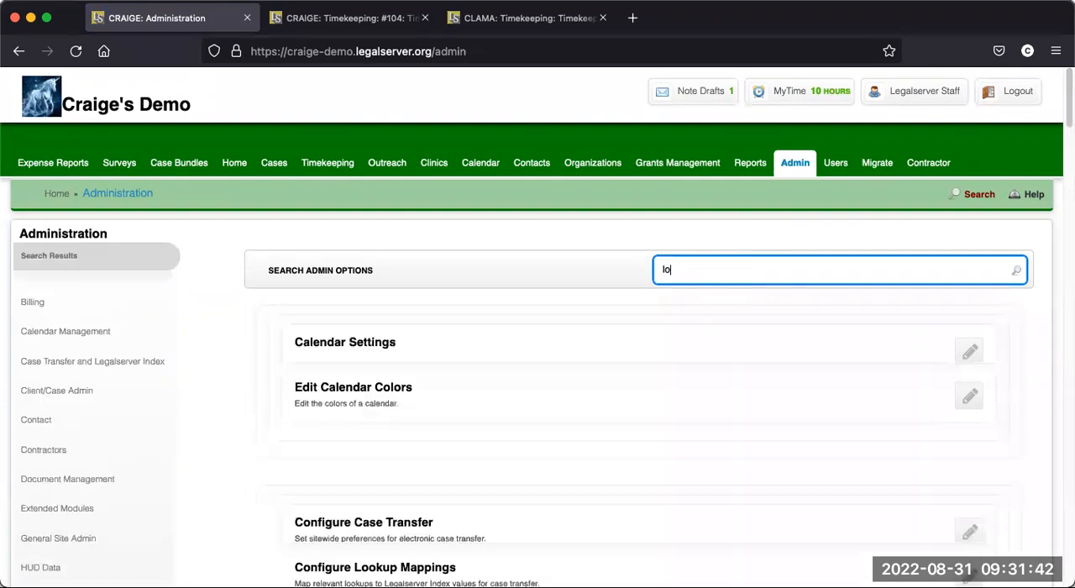
text(okup)
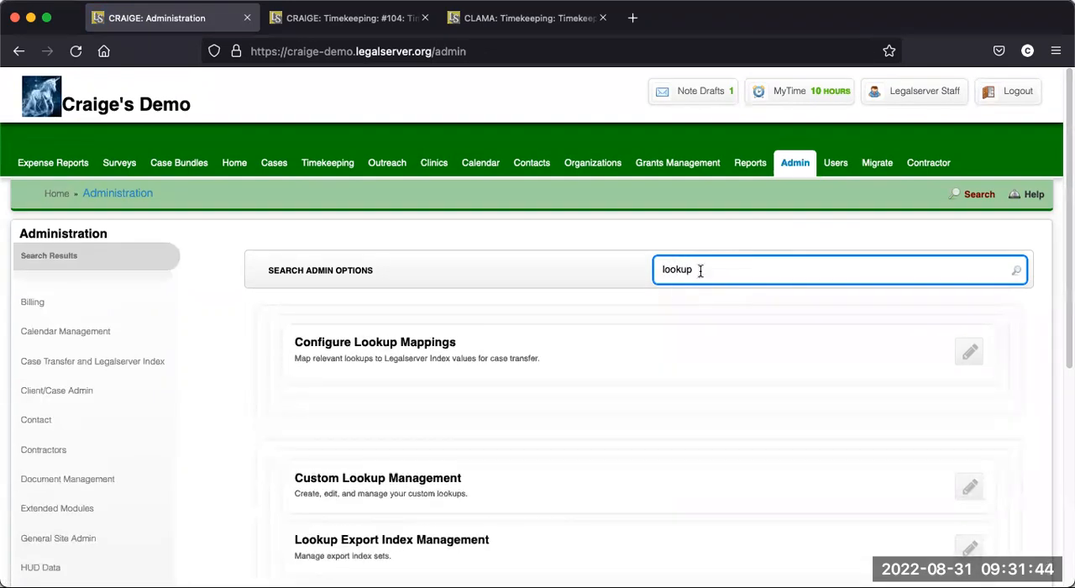
scroll(533, 403, down, 3)
click(442, 558)
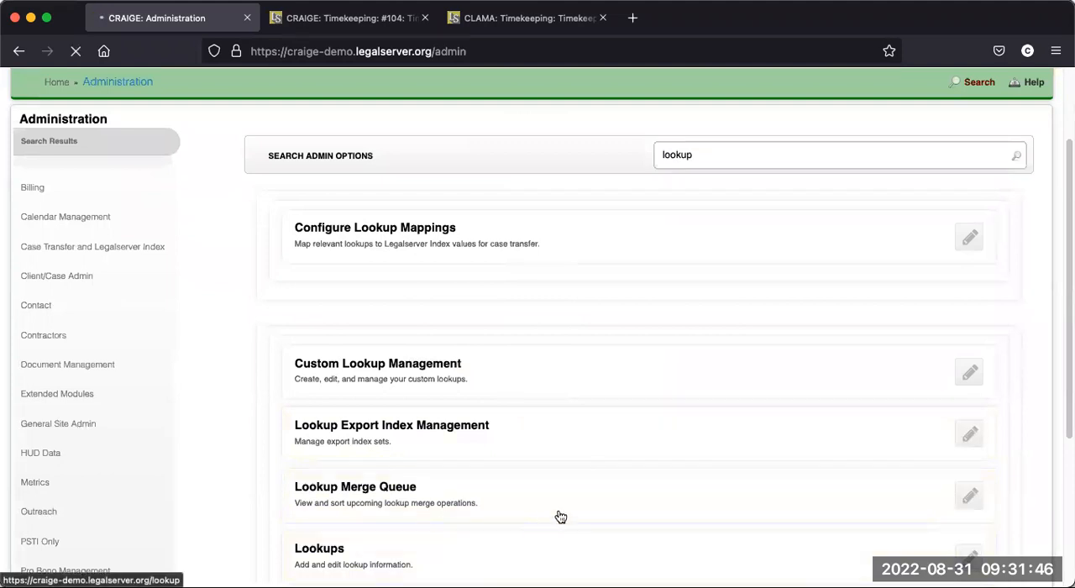
- Filter the lookups by "activity", open Time Activity Types, and examine the list of active types
click(826, 266)
text(activity)
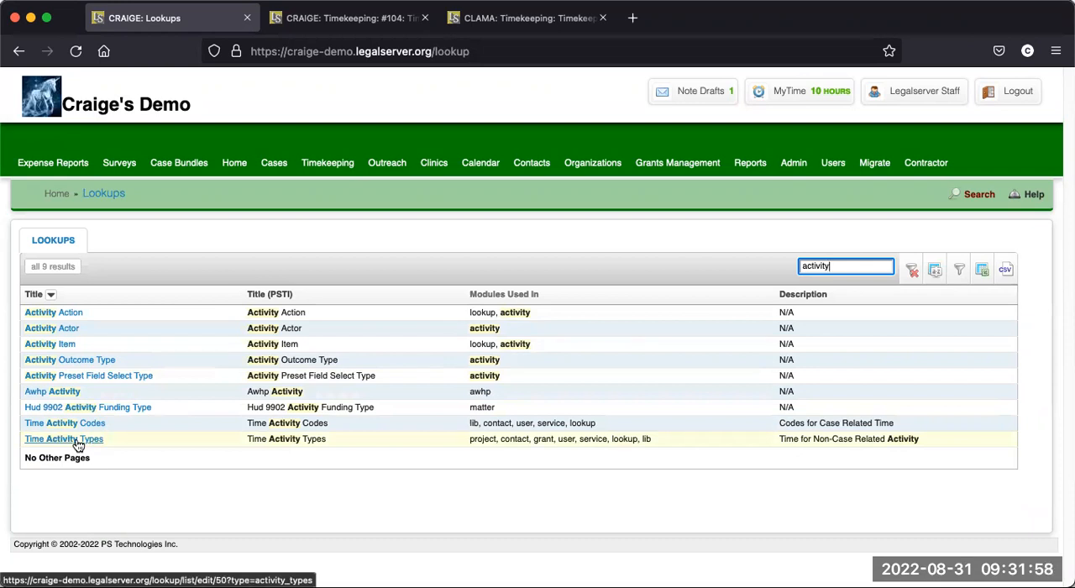
click(78, 445)
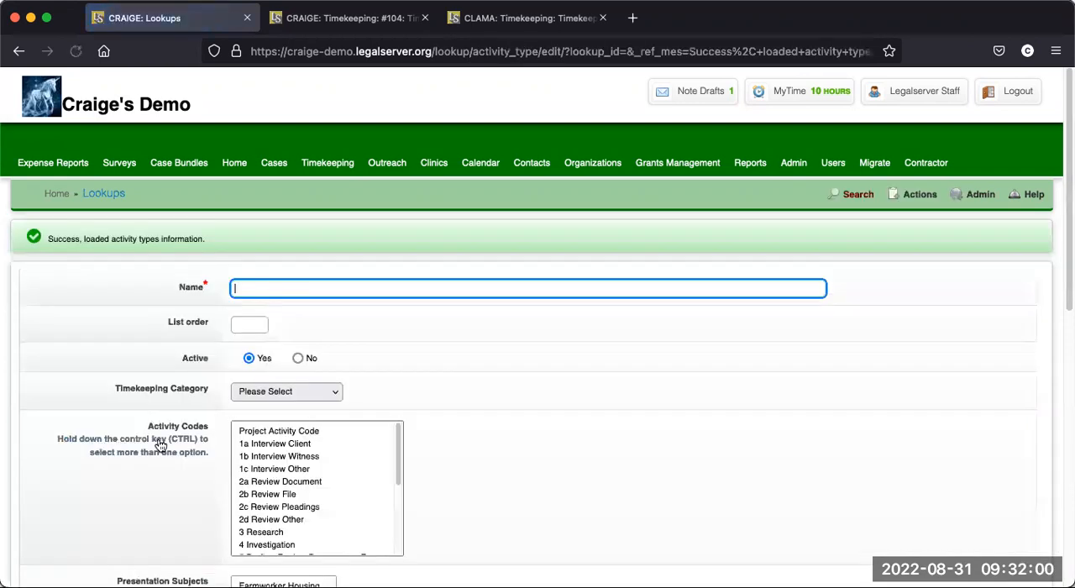
scroll(557, 428, down, 1)
scroll(558, 427, down, 10)
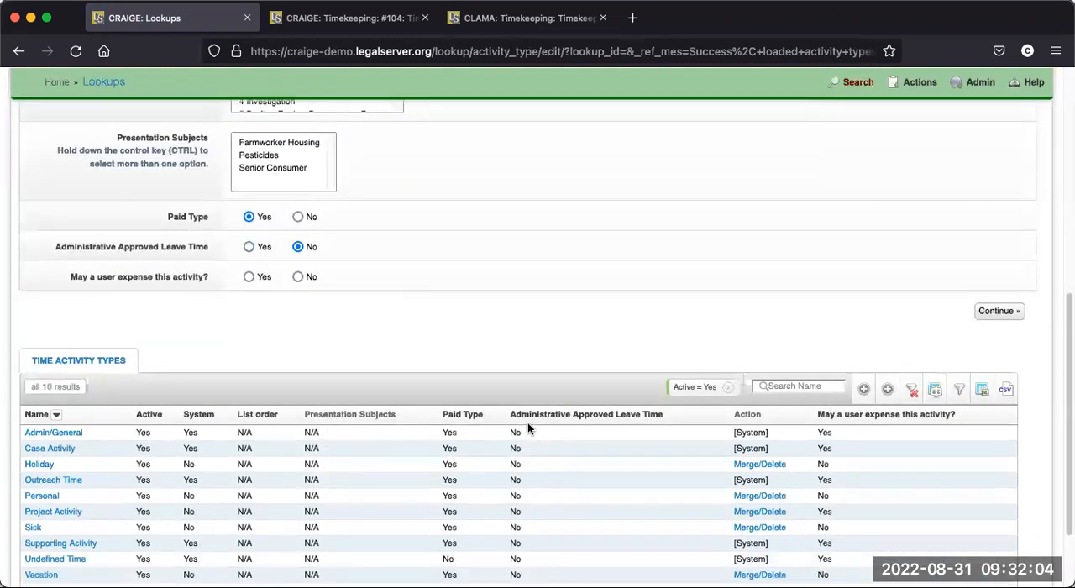
scroll(530, 424, down, 1)
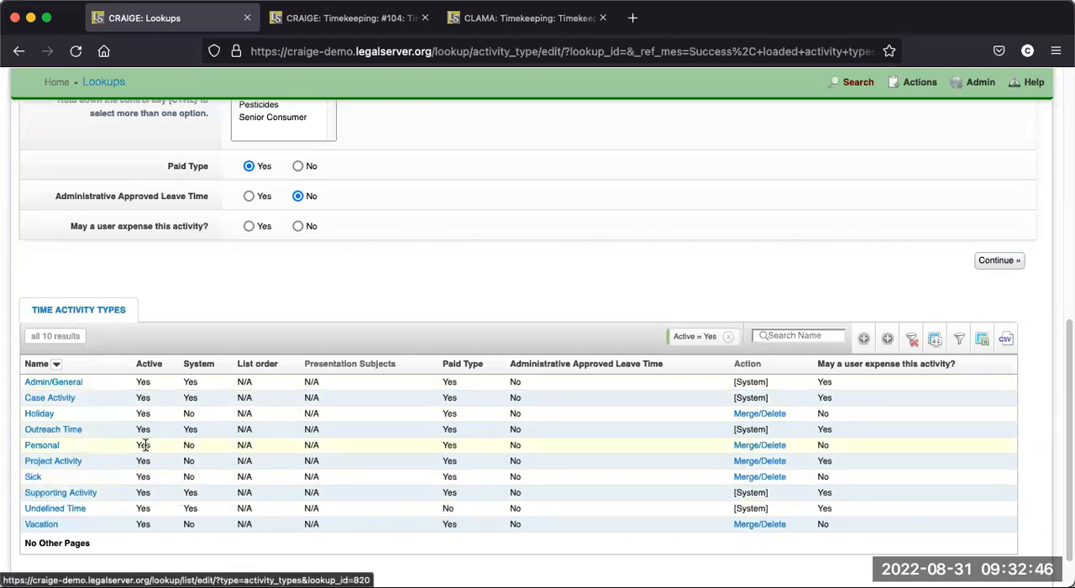
- Open the Admin/General activity type and review its Timekeeping Category options, keeping Project Time selected
scroll(144, 445, up, 1)
click(69, 420)
scroll(332, 473, up, 1)
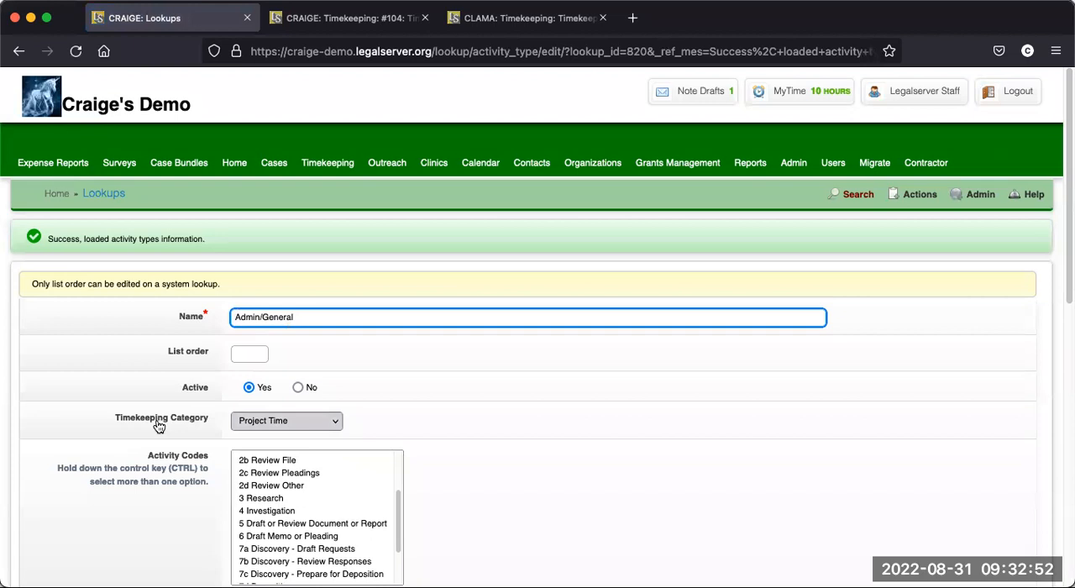
scroll(477, 418, down, 1)
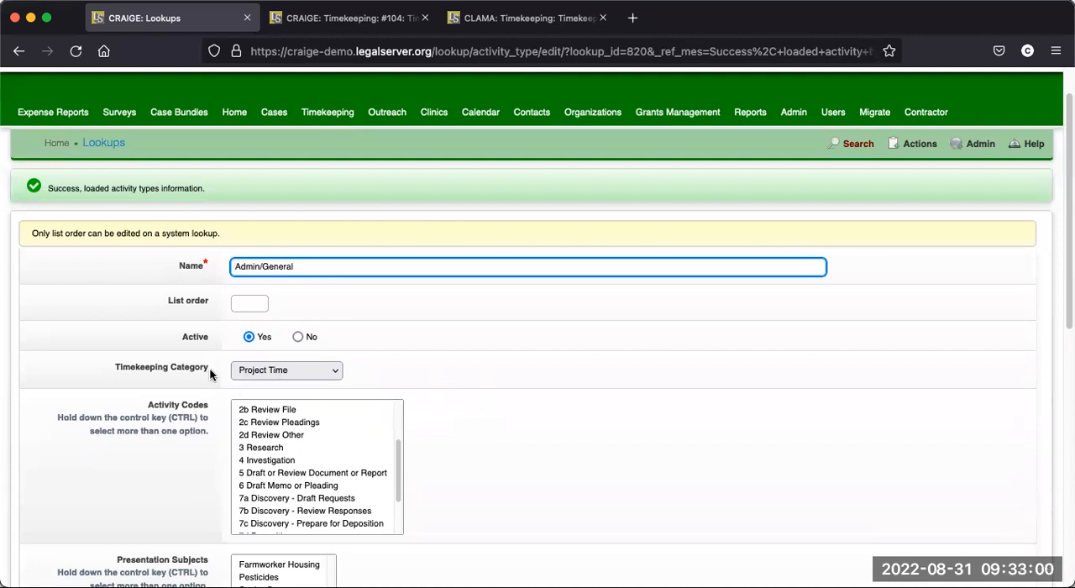
click(329, 370)
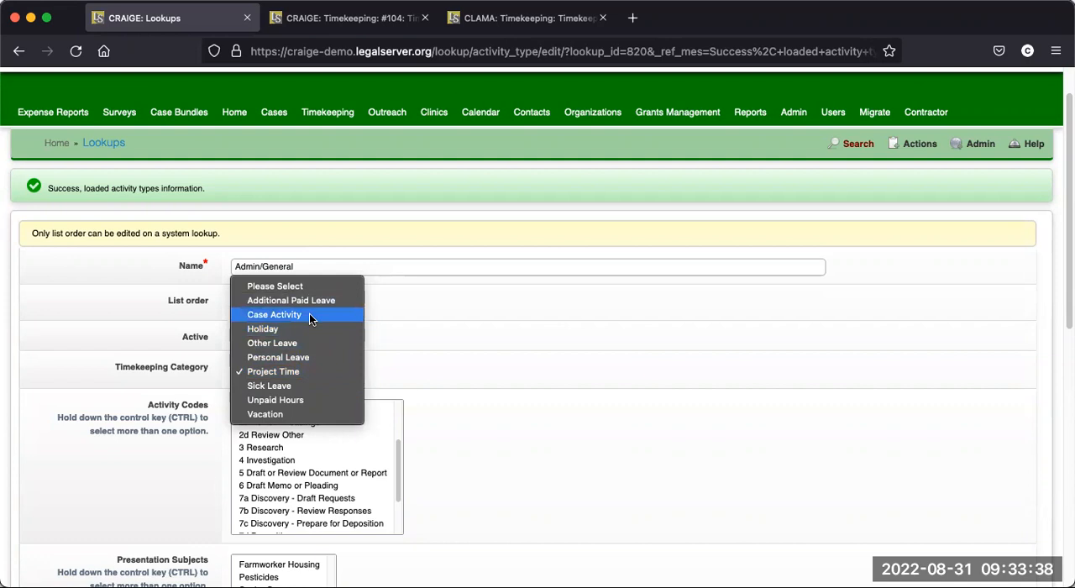
click(300, 370)
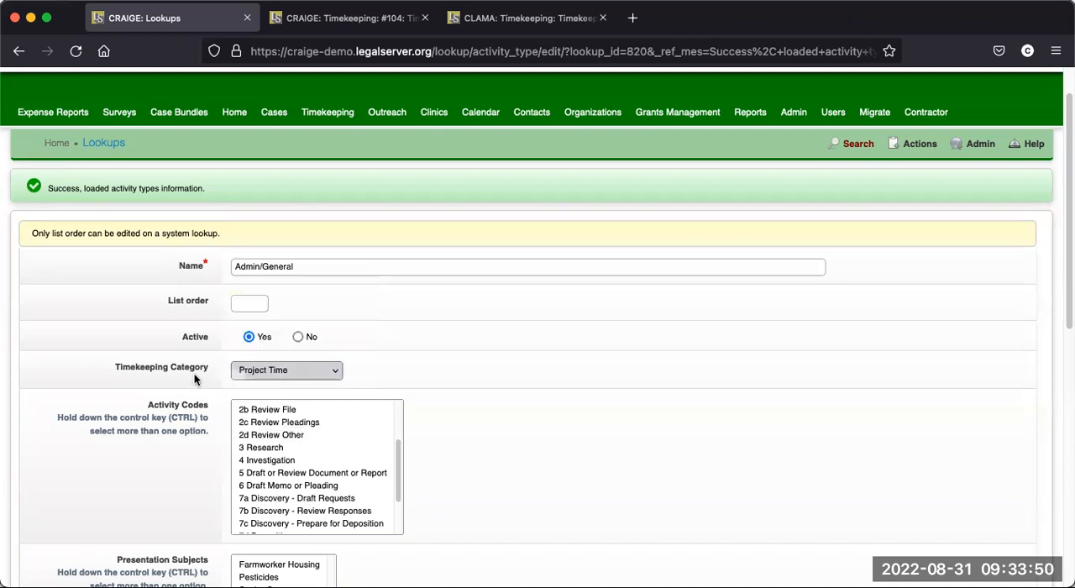
- Open the batch edit of Time Activity Types and review the Timekeeping Category assigned to each activity type
scroll(198, 372, down, 1)
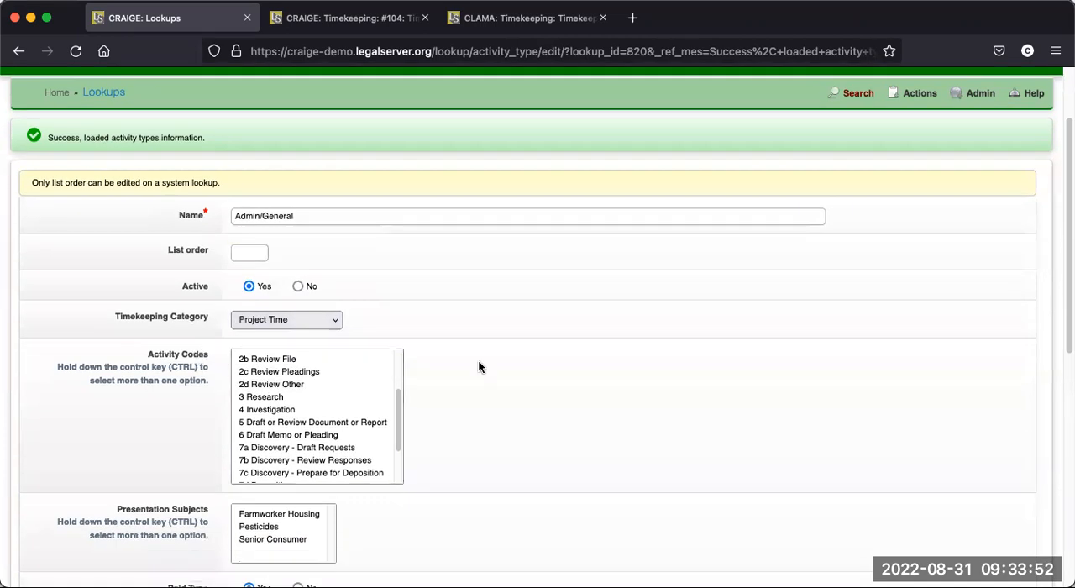
scroll(759, 370, down, 4)
scroll(761, 369, down, 5)
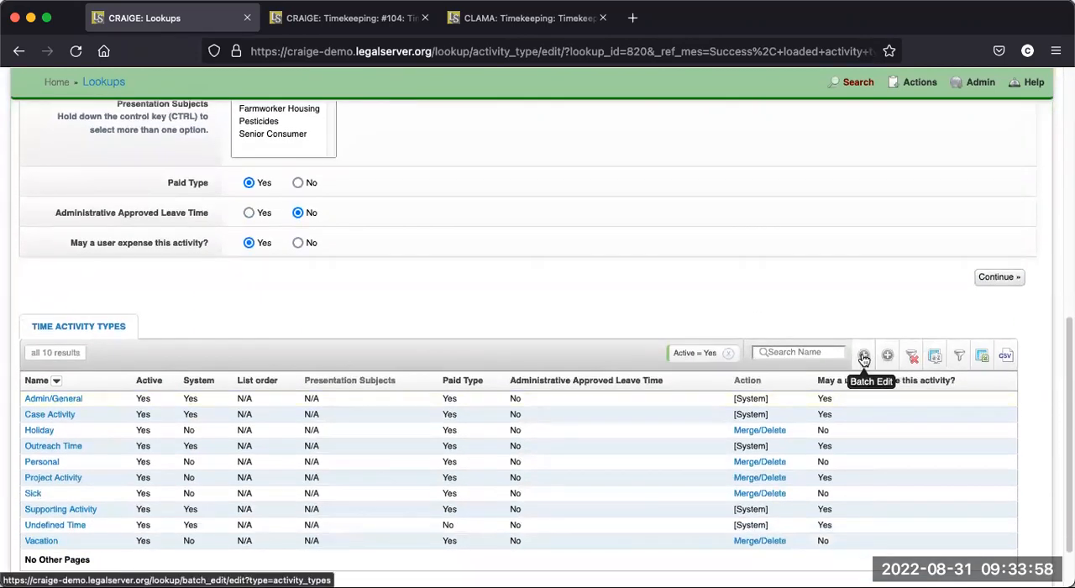
click(863, 358)
scroll(756, 353, down, 3)
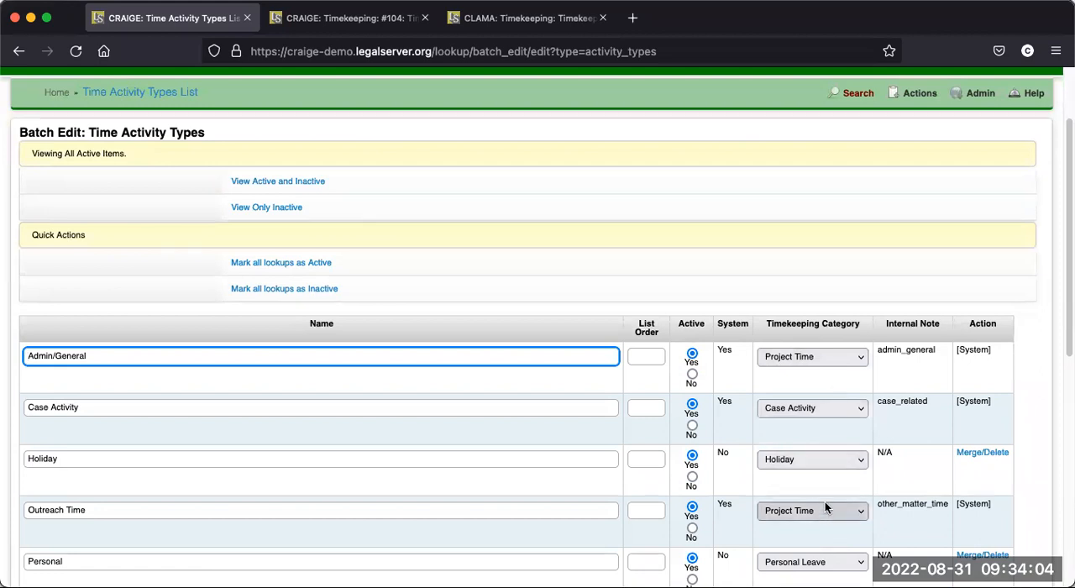
scroll(835, 515, down, 3)
scroll(833, 514, down, 3)
scroll(831, 549, up, 1)
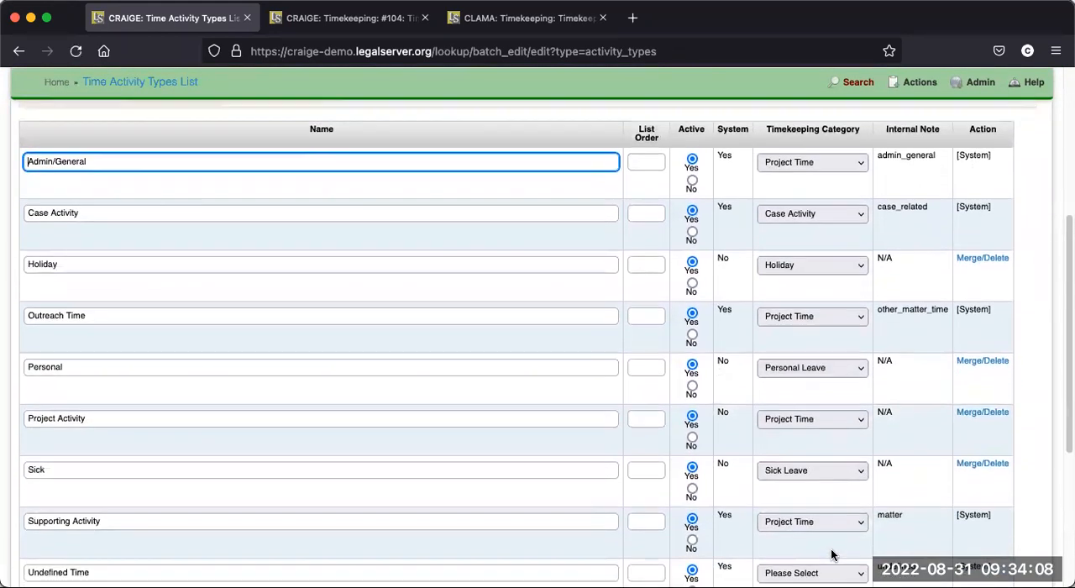
scroll(831, 554, up, 2)
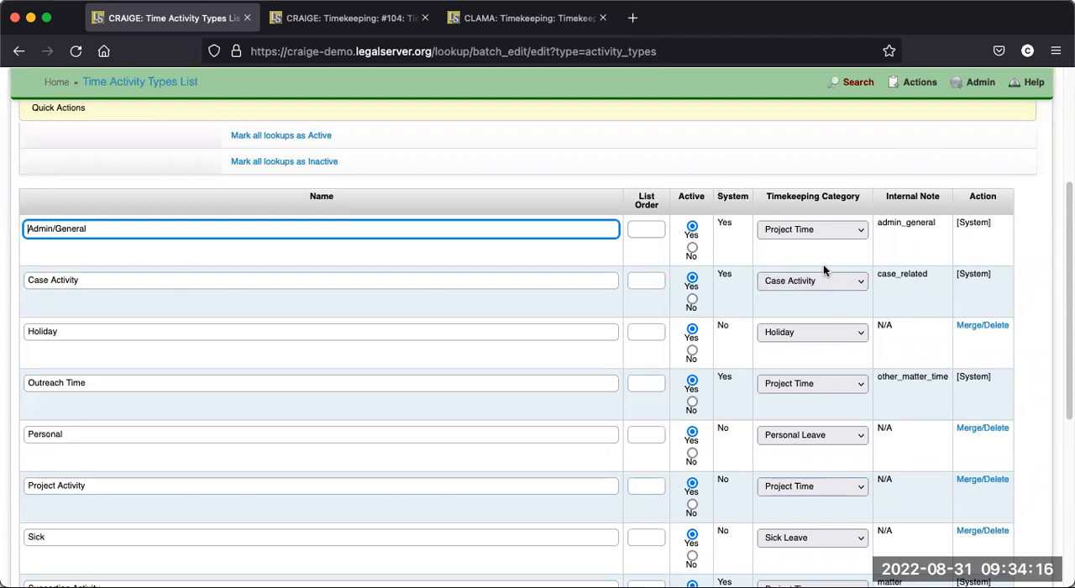
scroll(797, 554, down, 2)
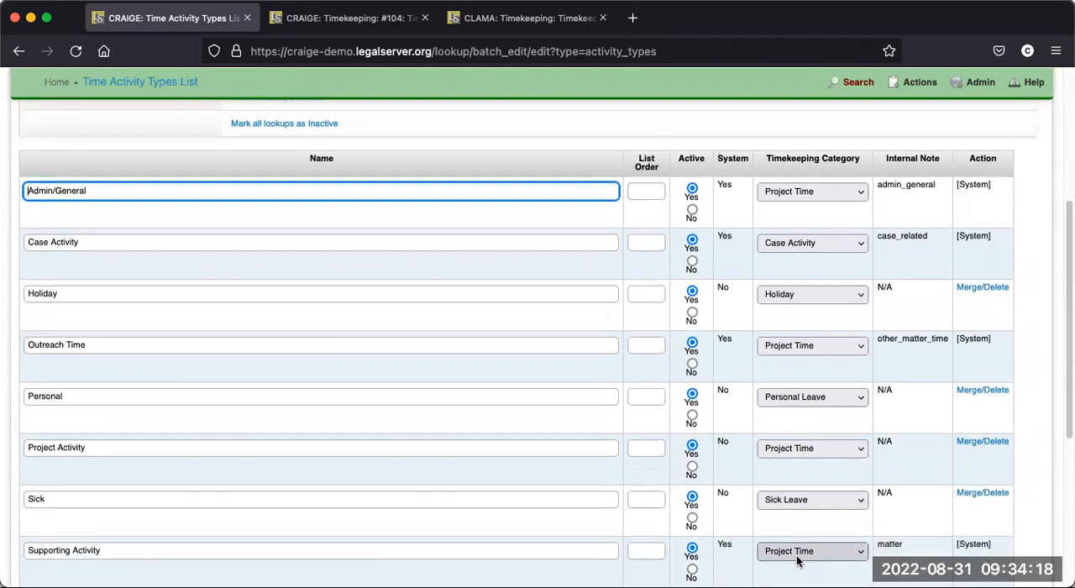
scroll(535, 353, up, 7)
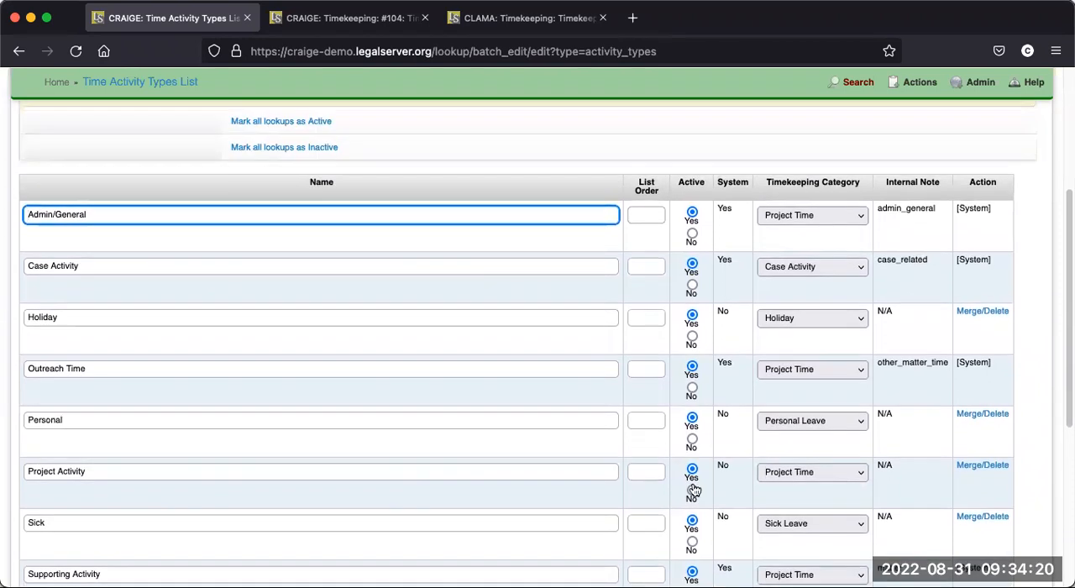
scroll(533, 329, up, 1)
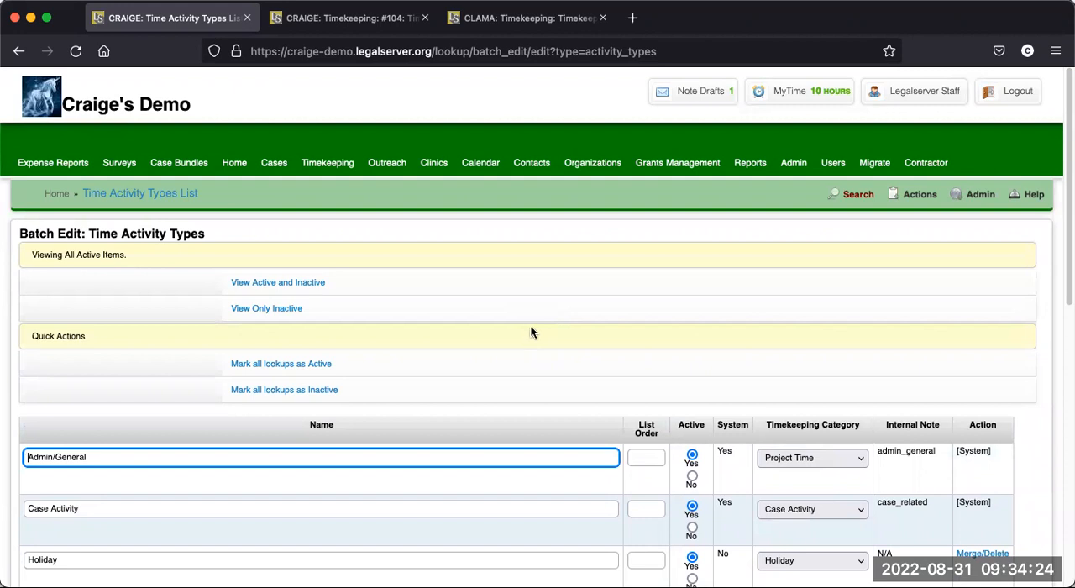
- Search the administration options for "timekeeping" and open Timekeeping Settings
click(790, 167)
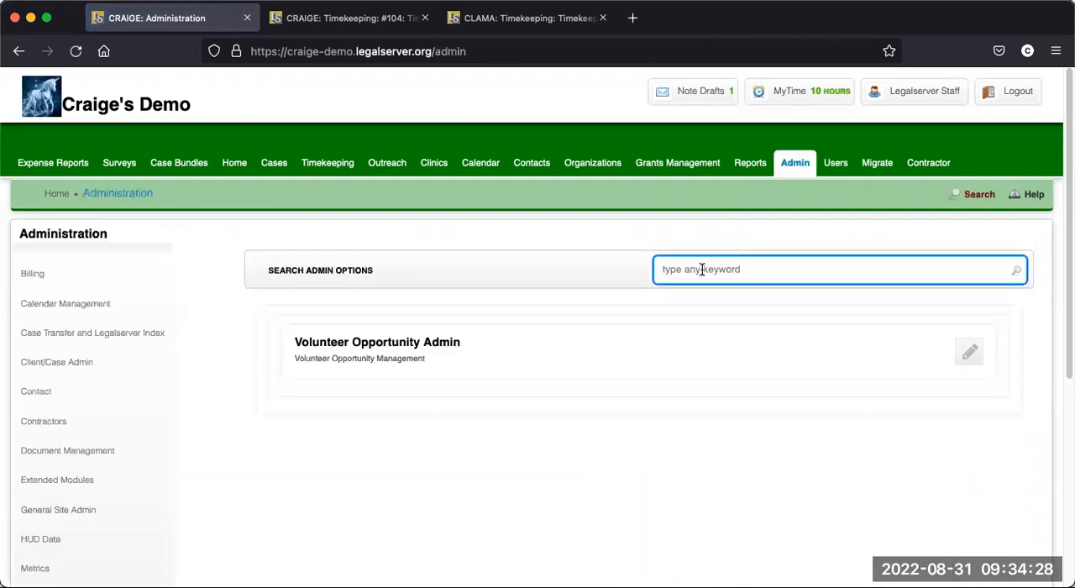
text(tim)
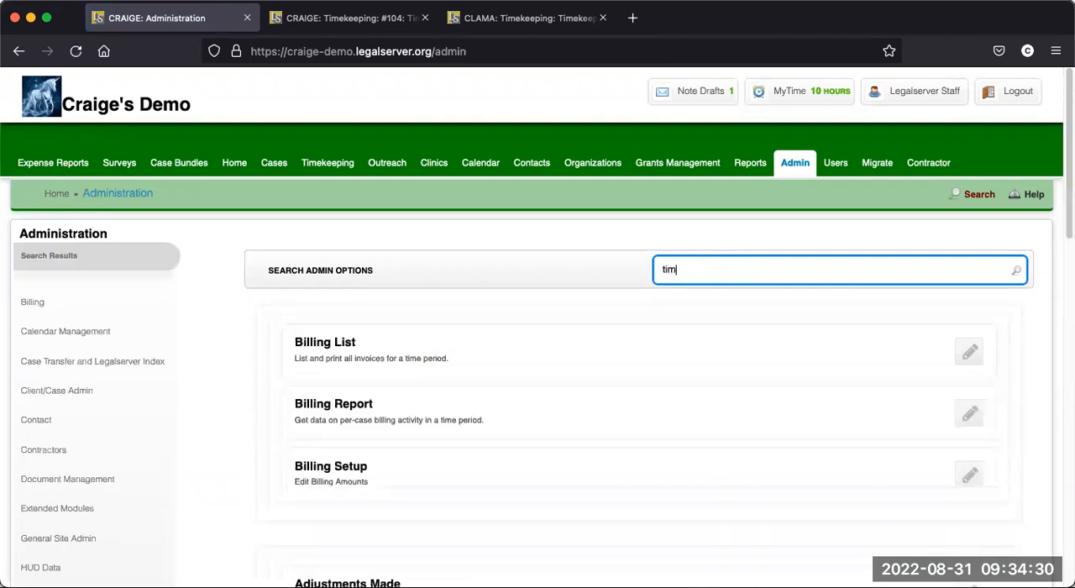
text(ekeeping)
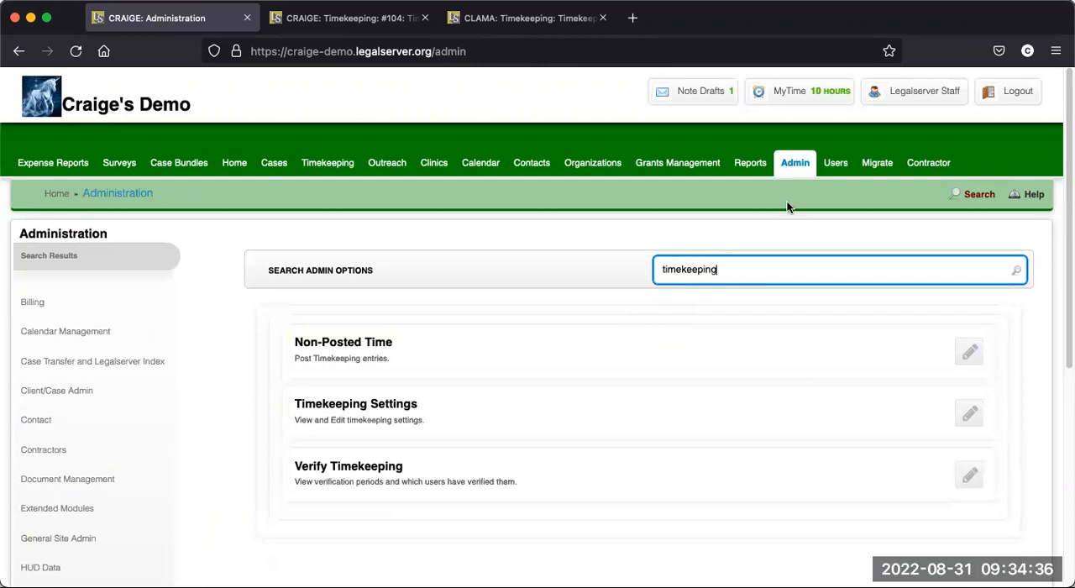
click(391, 413)
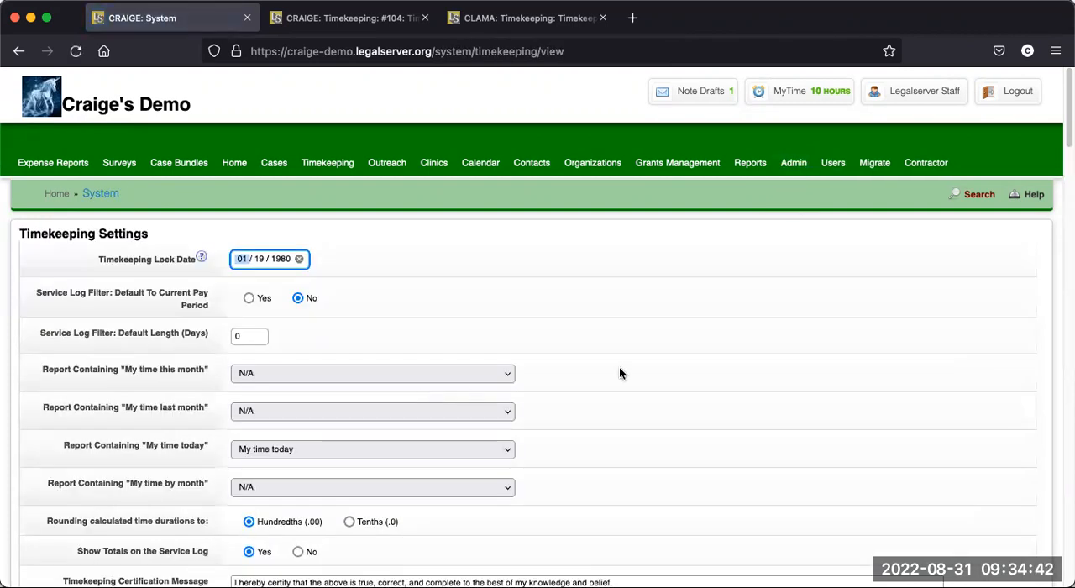
- Review the general Timekeeping Settings, the Timer and Processes options, and the start of the Pay Periods section
scroll(619, 373, down, 5)
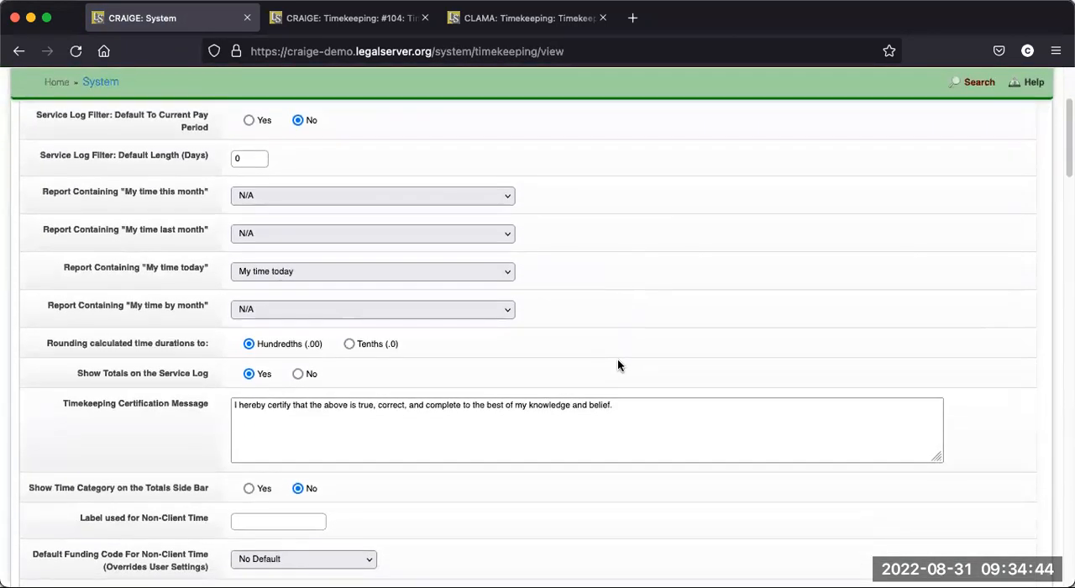
scroll(618, 366, down, 1)
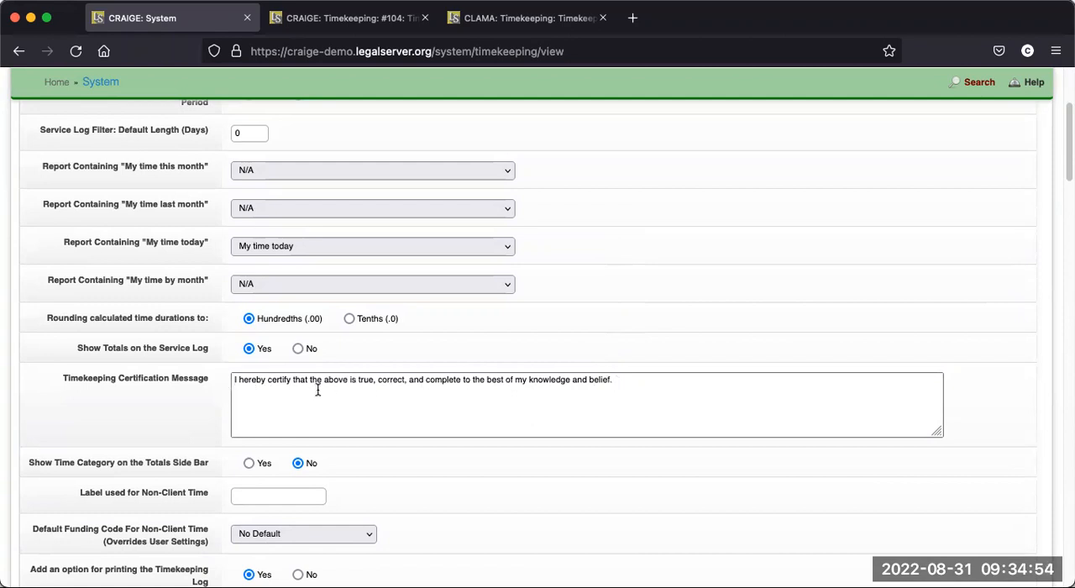
scroll(374, 401, down, 3)
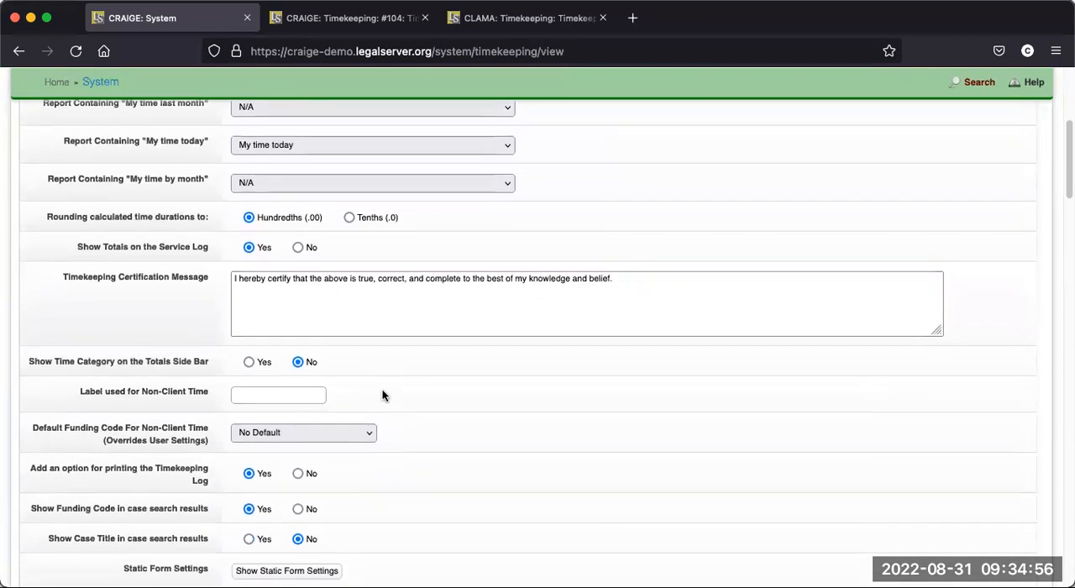
scroll(383, 396, down, 1)
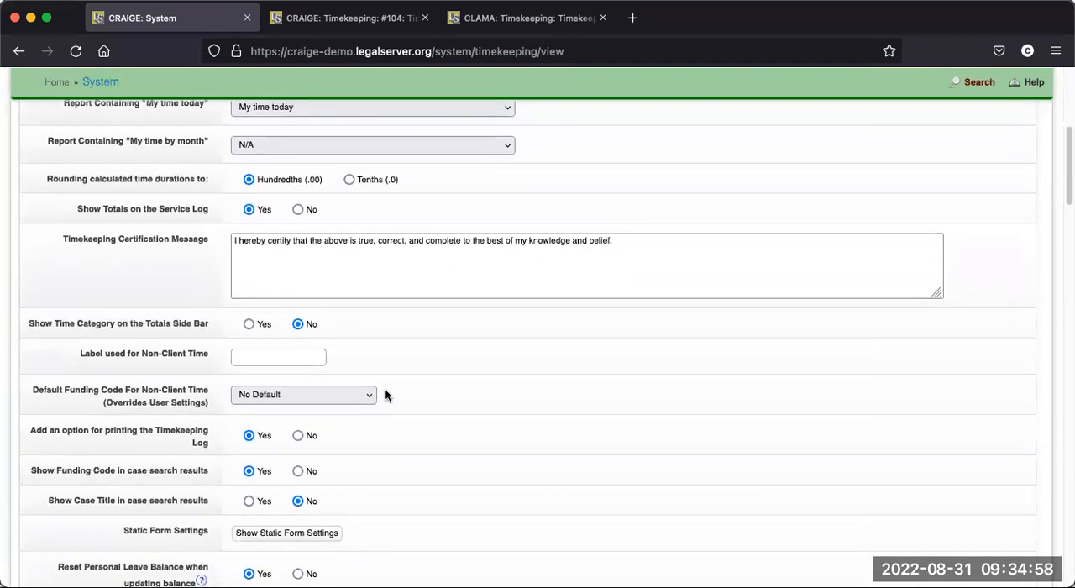
scroll(398, 395, down, 2)
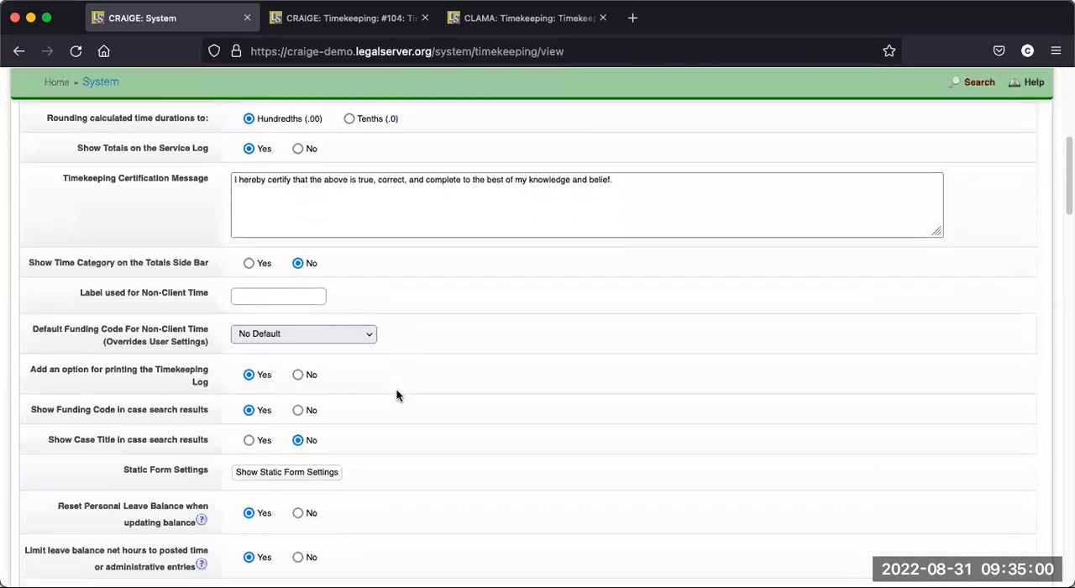
scroll(398, 395, down, 3)
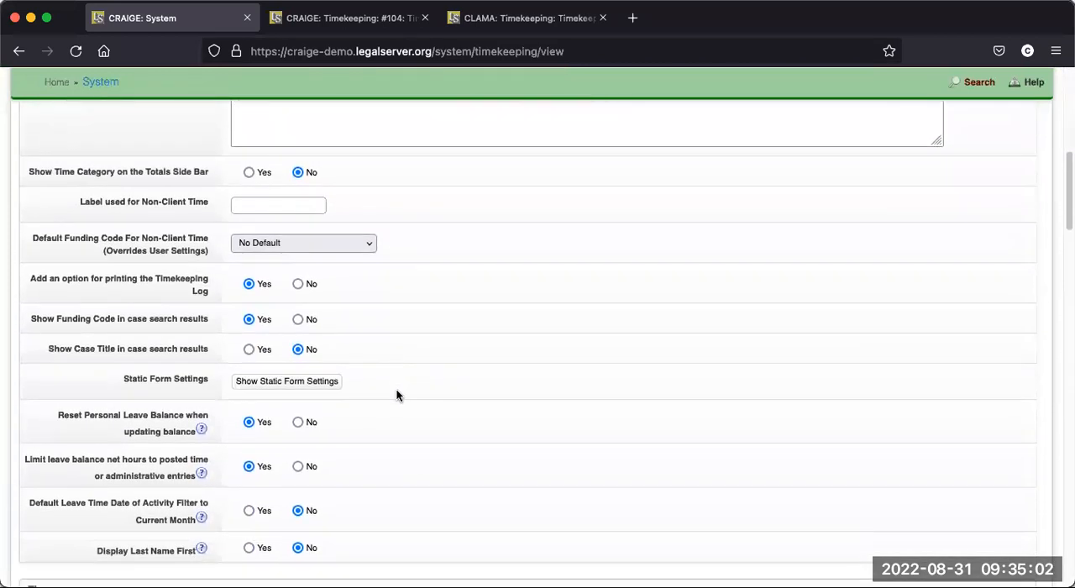
scroll(396, 394, down, 1)
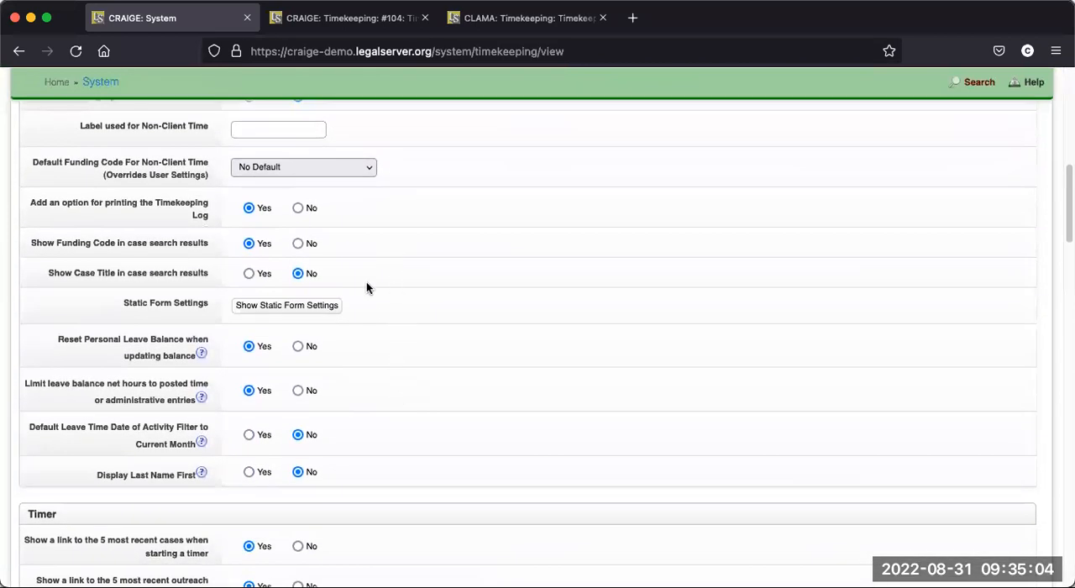
scroll(384, 363, up, 3)
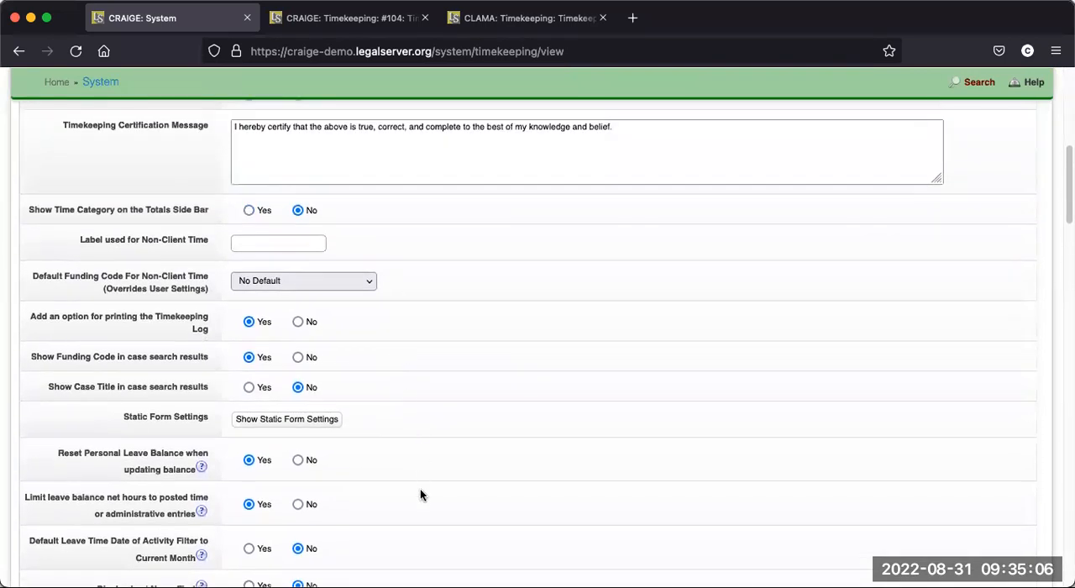
scroll(420, 492, down, 7)
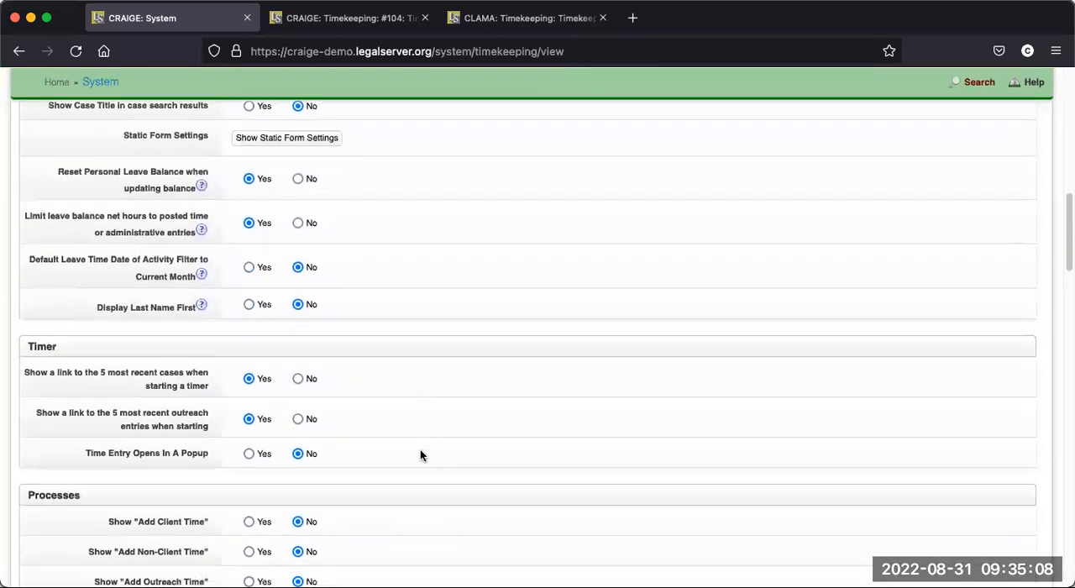
scroll(421, 455, down, 10)
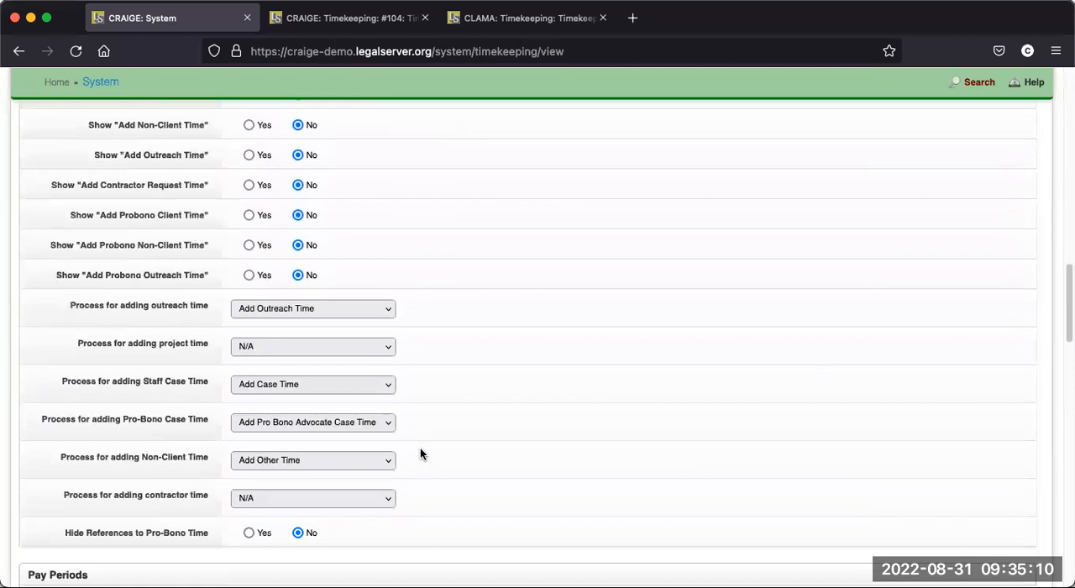
scroll(420, 453, down, 6)
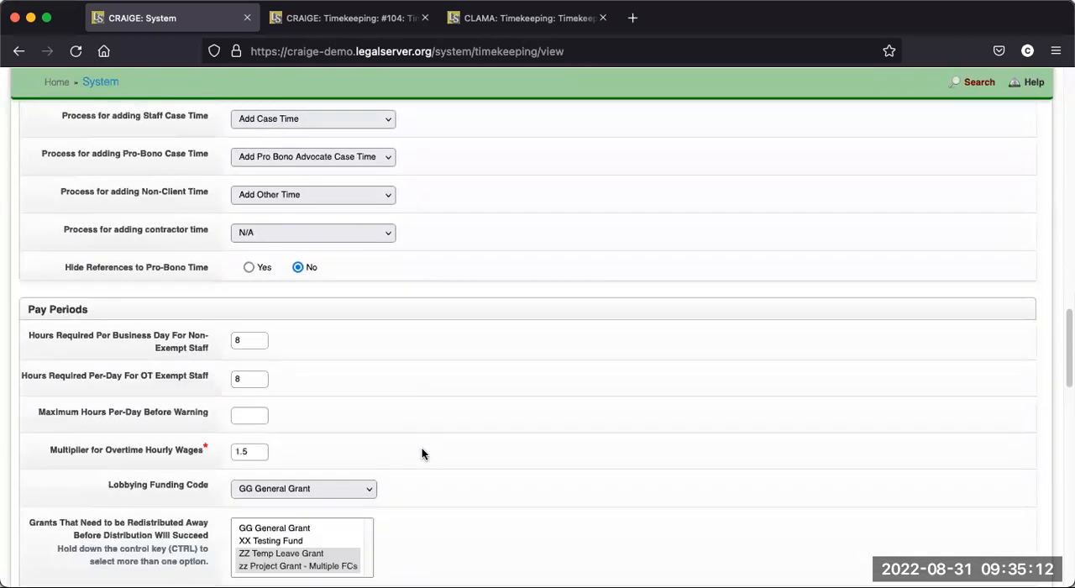
scroll(421, 454, down, 2)
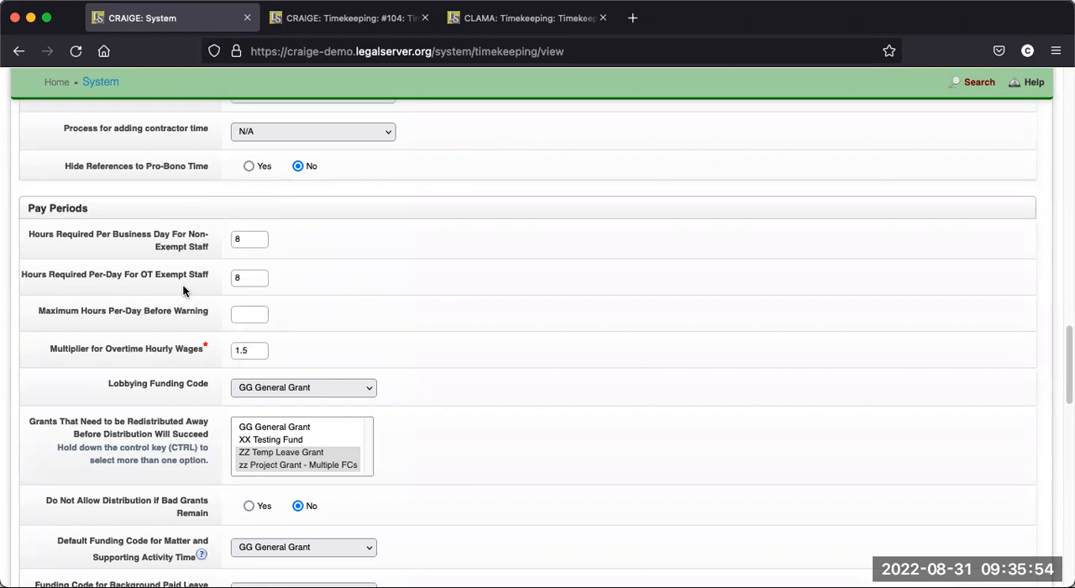
- Set the Hours Required Per-Day For OT Exempt Staff to 7
click(244, 239)
click(255, 277)
key(BackSpace)
text(7)
- Set the required daily hours to 8 for both non-exempt and OT exempt staff
click(254, 239)
key(BackSpace)
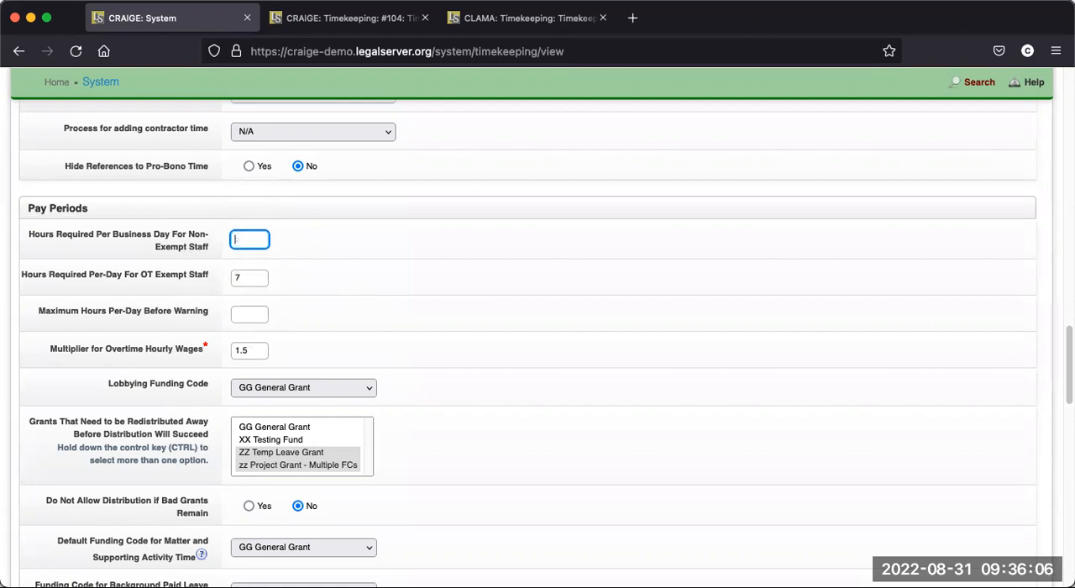
text(8)
click(252, 277)
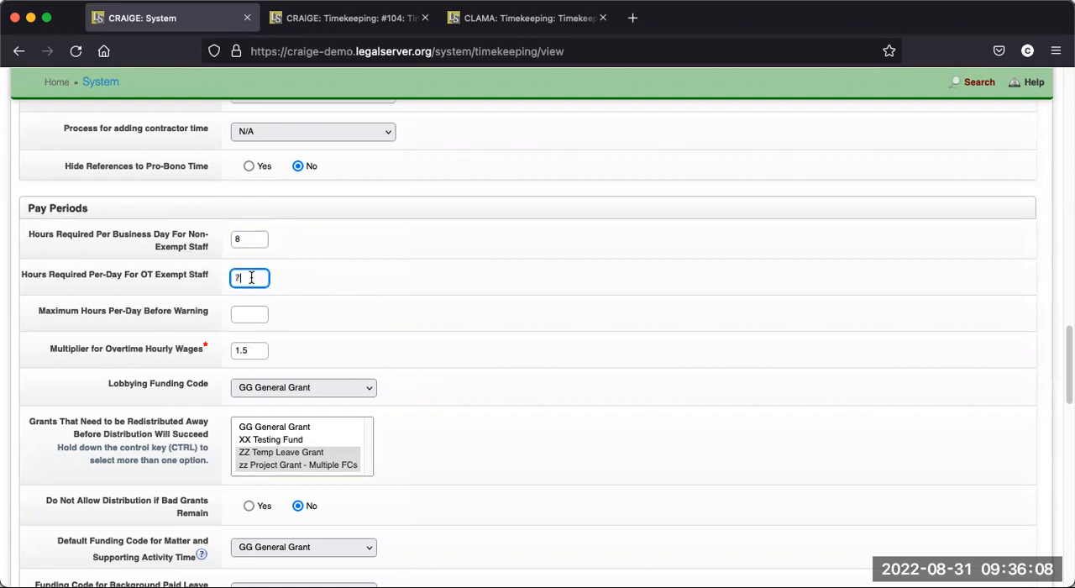
text(8)
- Set Maximum Hours Per-Day Before Warning to 10 and check the MyTime indicator in the page header
scroll(297, 283, down, 1)
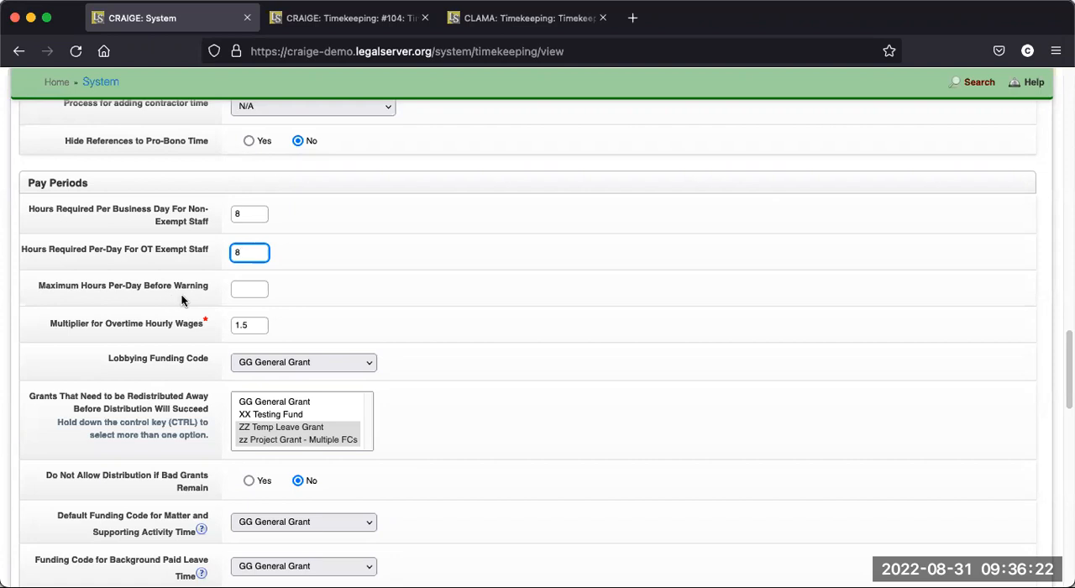
click(242, 288)
text(10)
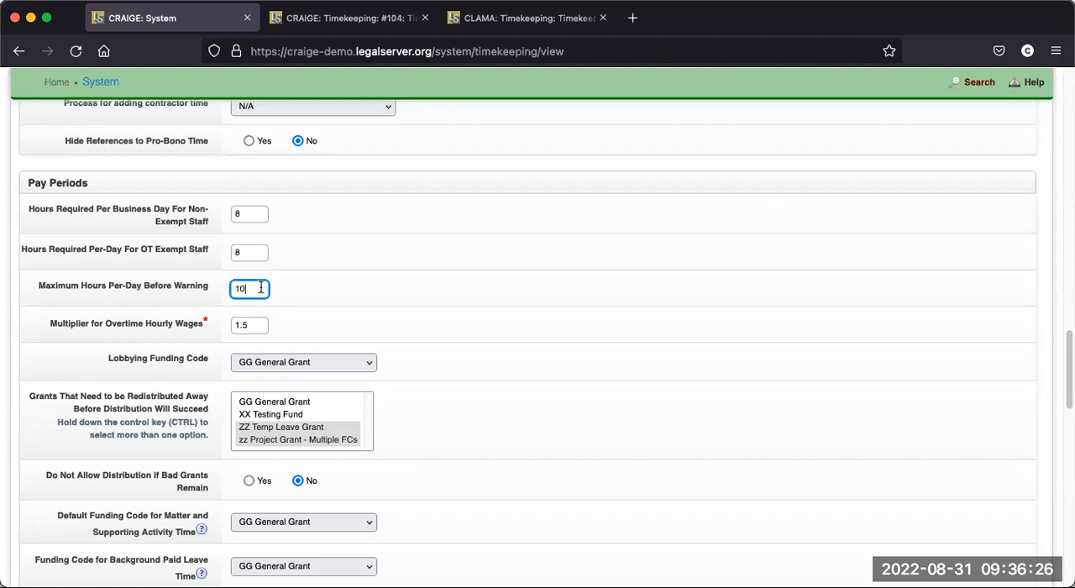
click(291, 297)
scroll(639, 278, up, 10)
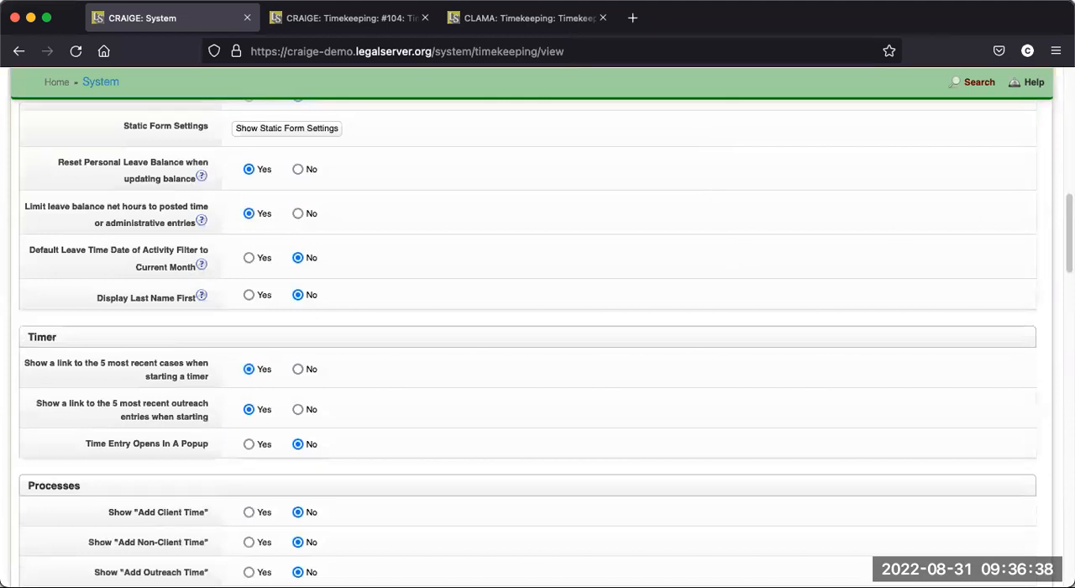
drag(1067, 216, 1065, 71)
mouse_move(799, 92)
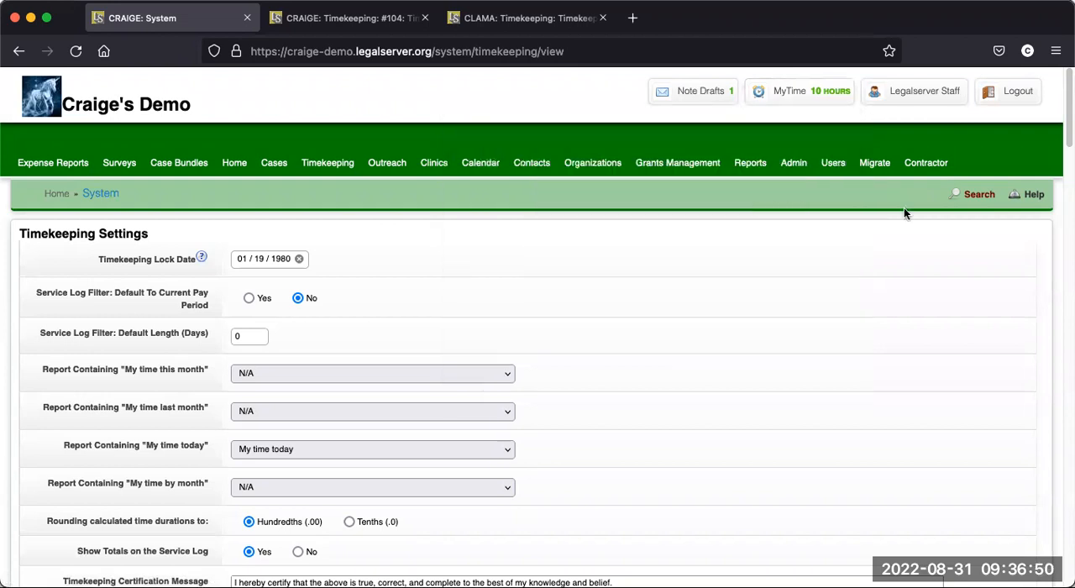
- Clear the Maximum Hours Per-Day Before Warning value in the Pay Periods settings
scroll(1066, 112, down, 10)
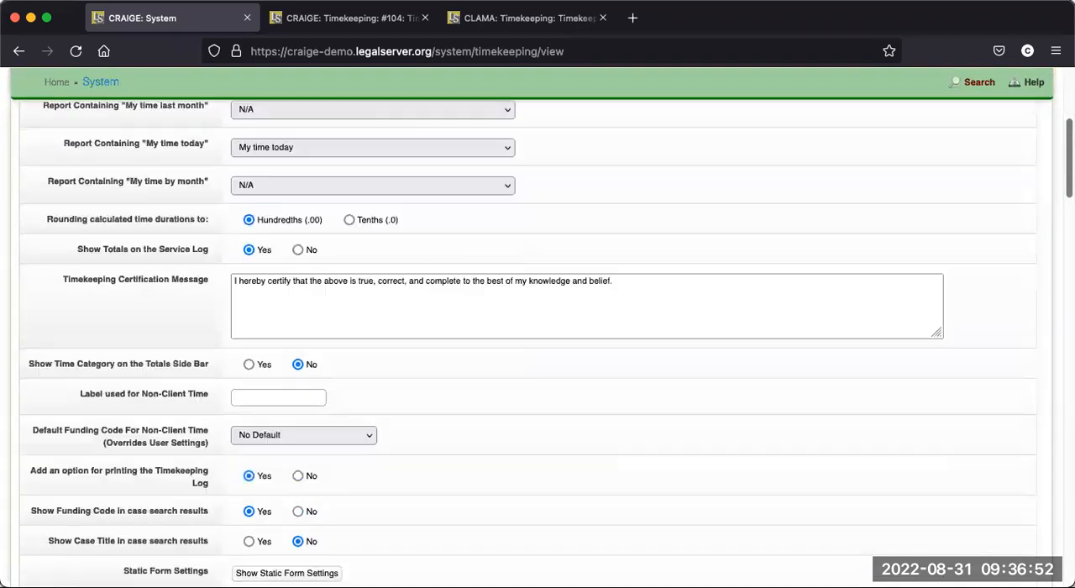
scroll(528, 336, down, 10)
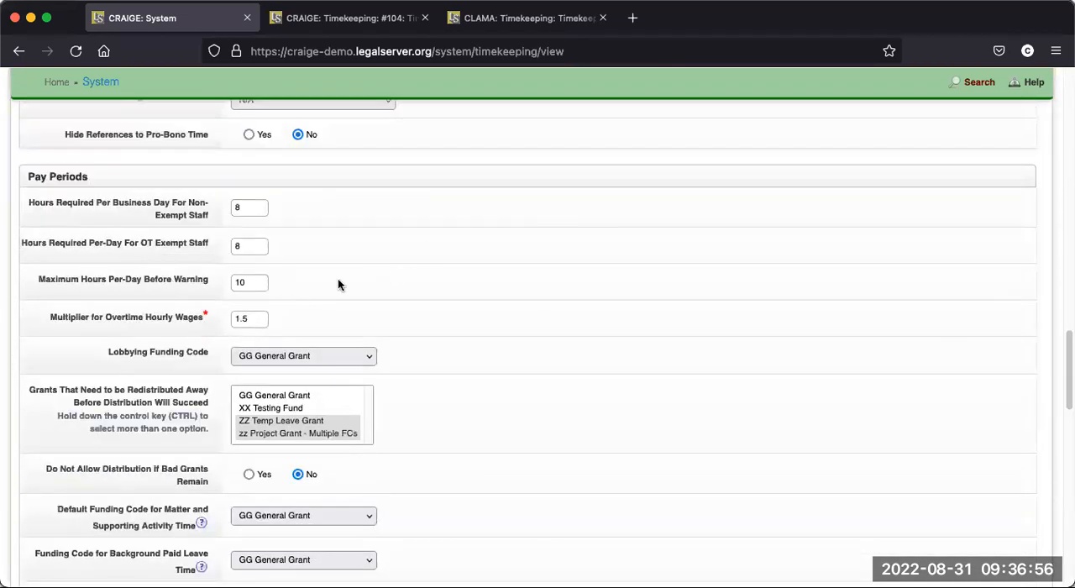
click(251, 284)
key(BackSpace)
key(BackSpace)
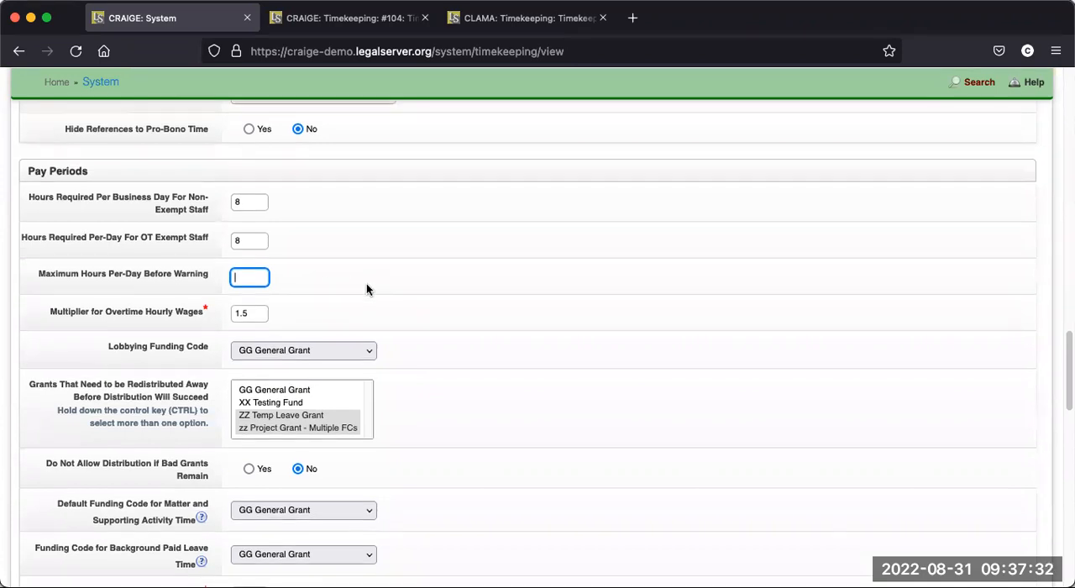
- Examine the Pay Periods settings for the overtime multiplier, grant redistribution, default funding codes, unallocated time and comp time
scroll(351, 277, down, 1)
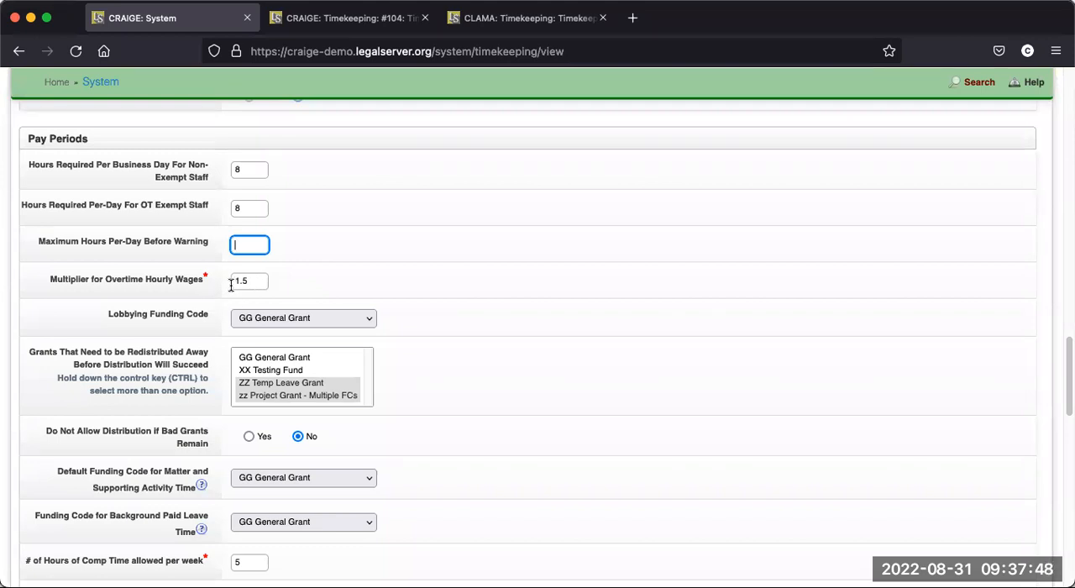
scroll(513, 319, down, 1)
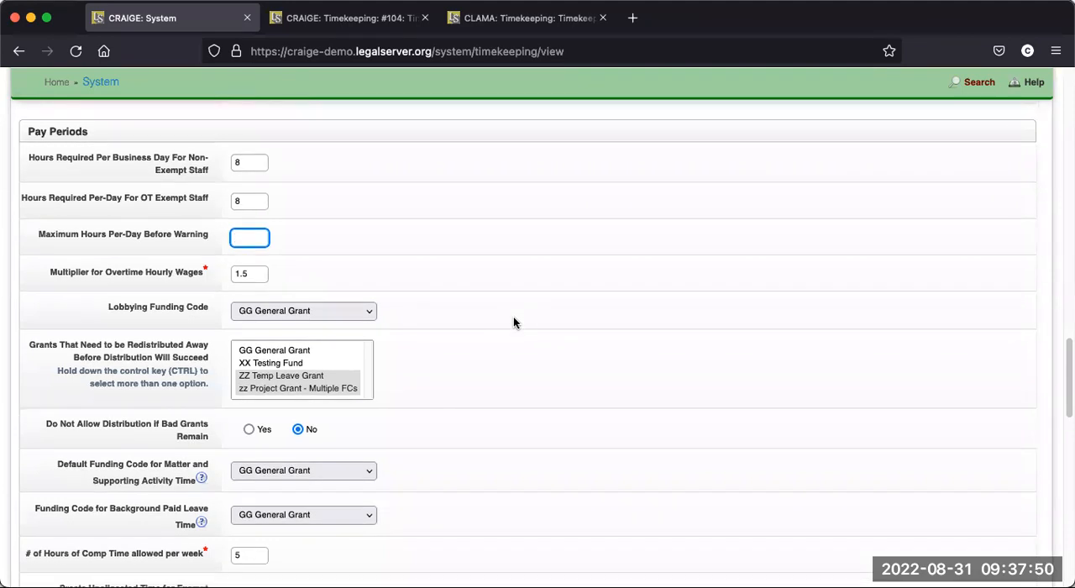
scroll(514, 322, down, 5)
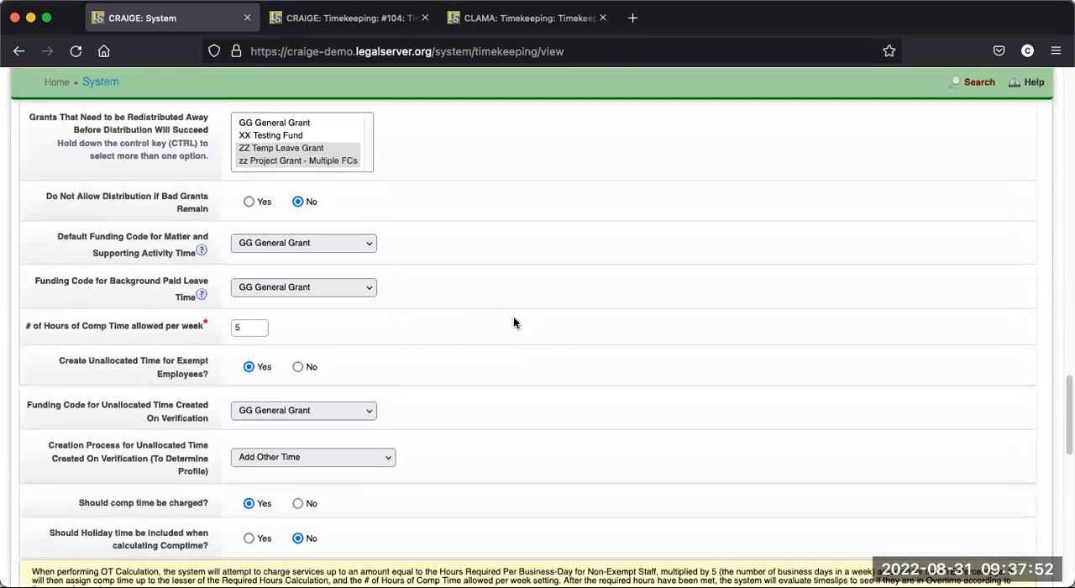
scroll(514, 323, down, 1)
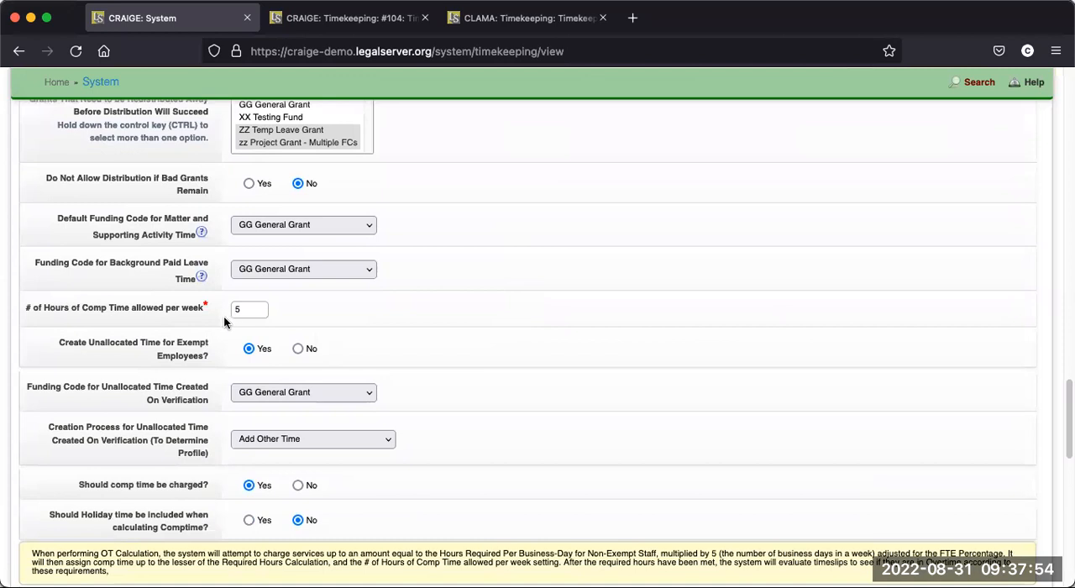
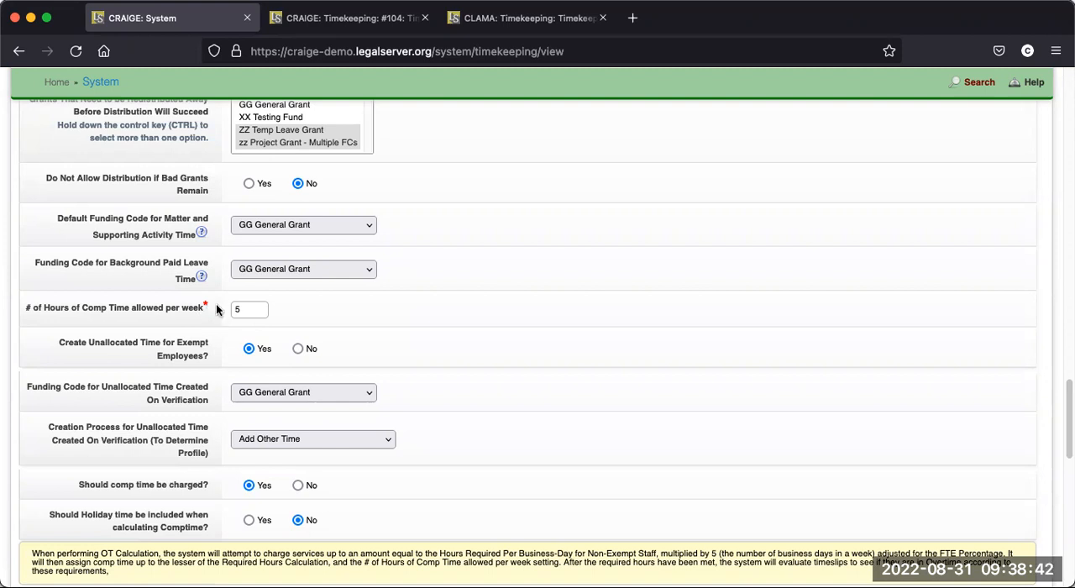
- Examine the comp time, unallocated time and holiday time options in the Pay Periods settings
scroll(435, 333, down, 2)
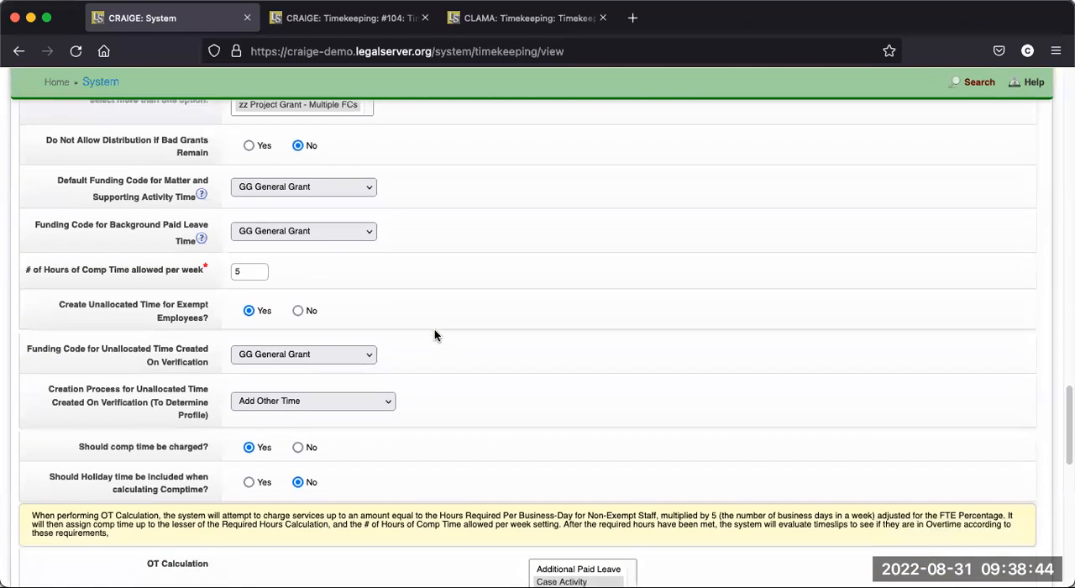
scroll(435, 330, down, 3)
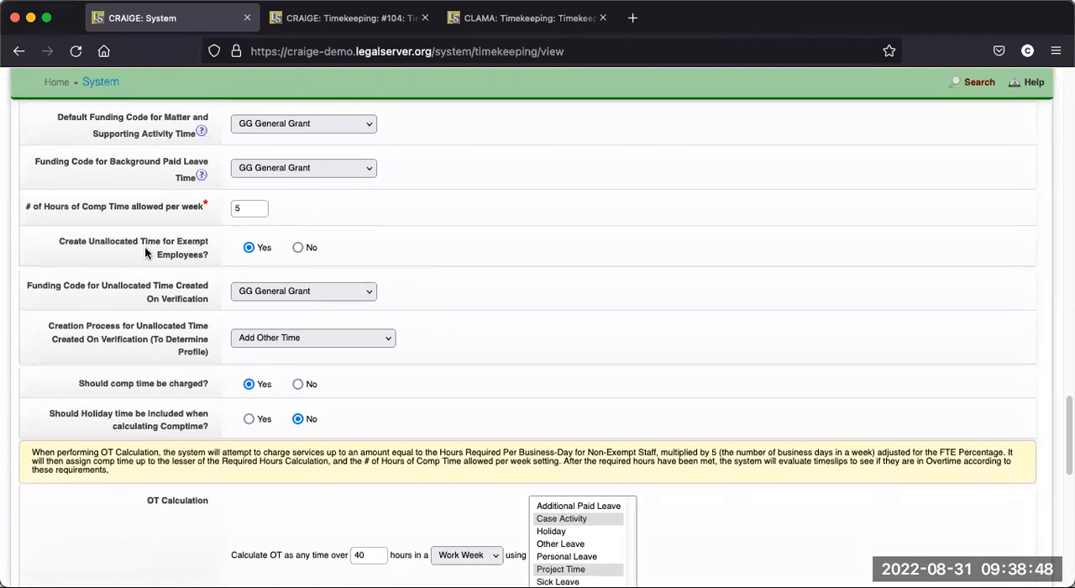
scroll(472, 283, up, 4)
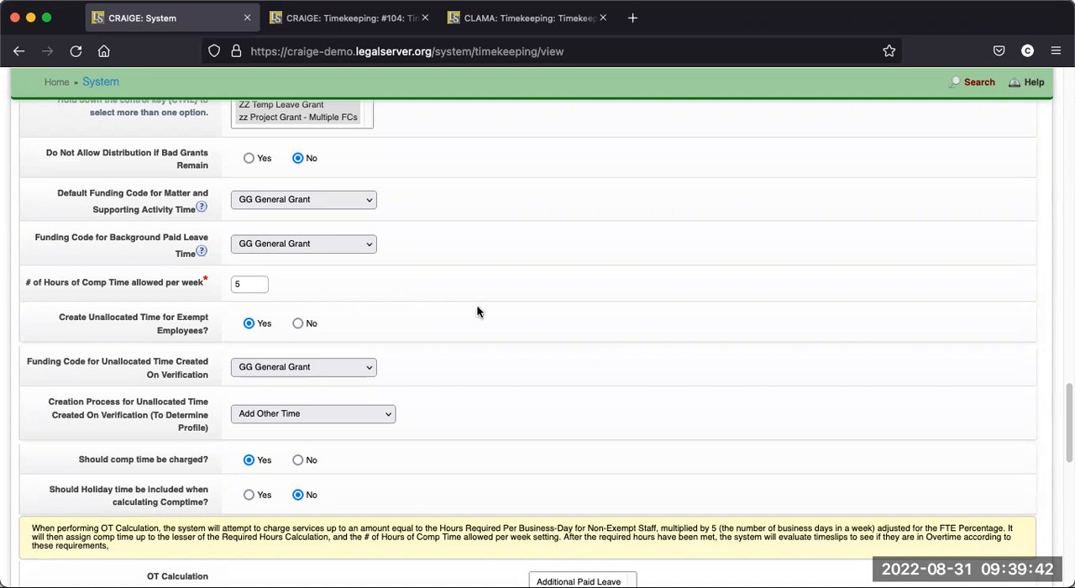
- Open the Timekeeping page in a new browser tab and switch to it
drag(1068, 424, 1068, 107)
mouse_move(780, 101)
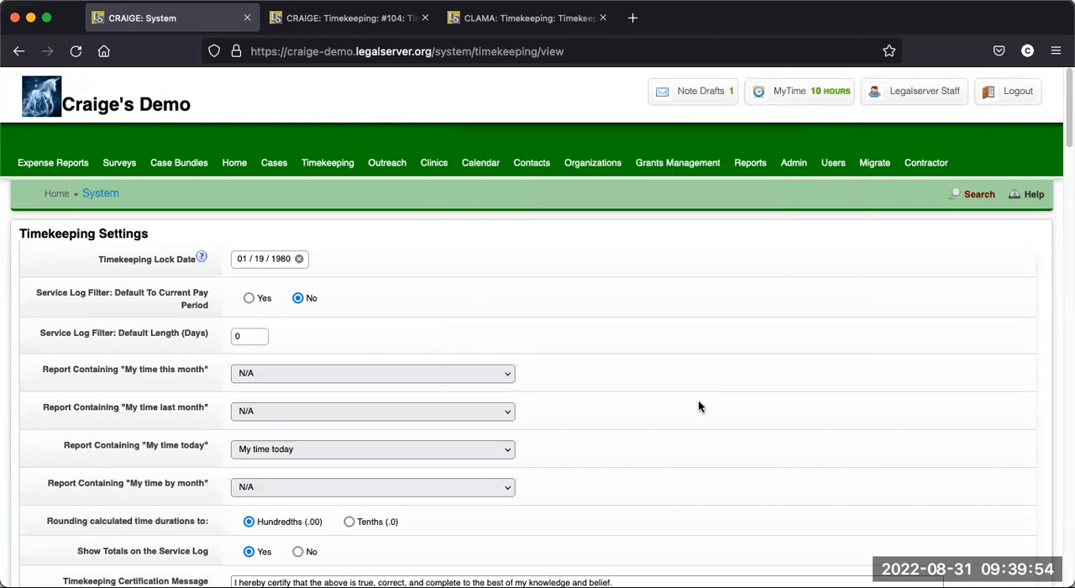
scroll(698, 400, down, 3)
scroll(700, 416, up, 3)
right_click(311, 158)
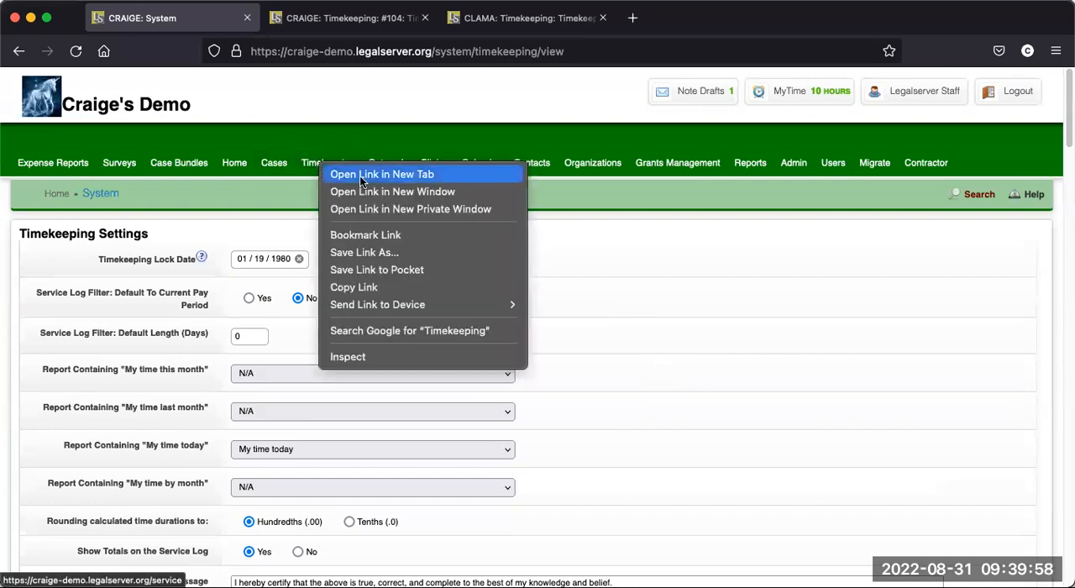
click(360, 173)
click(369, 19)
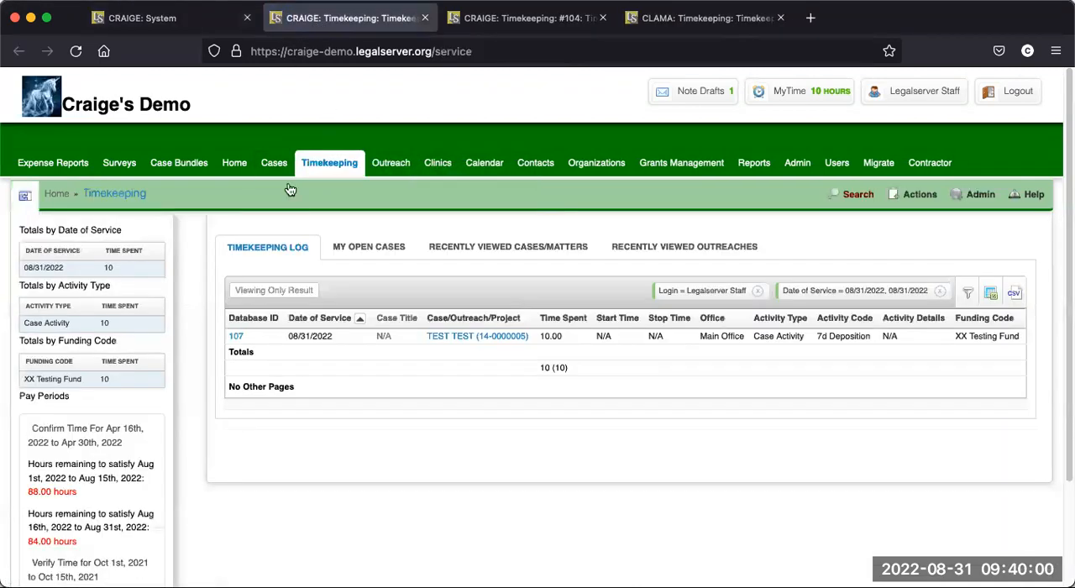
- Open Verify Time for the Oct 1st to Oct 15th, 2021 pay period and review the staff summary
click(89, 563)
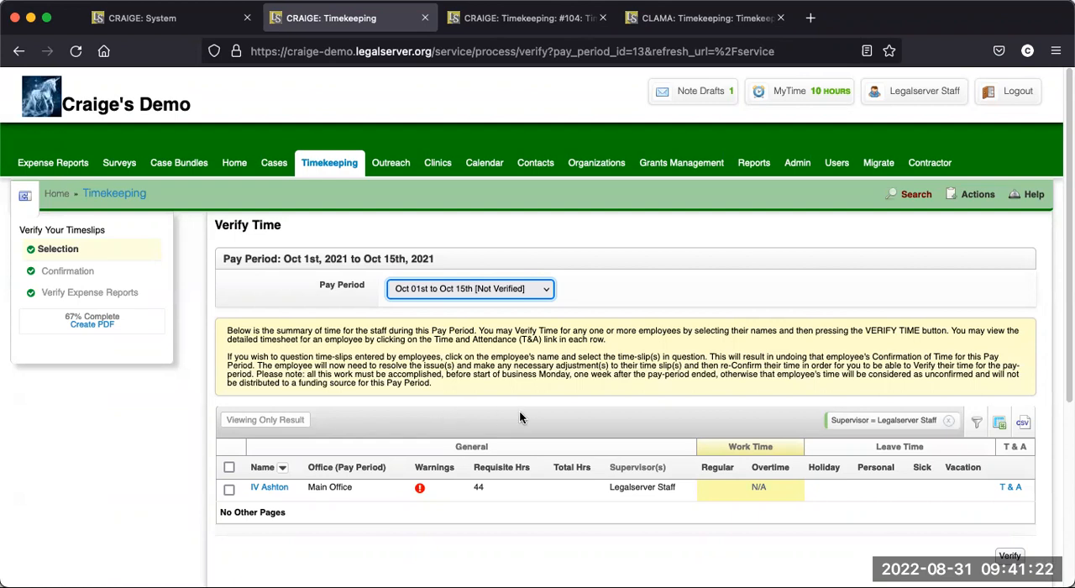
scroll(508, 444, down, 1)
scroll(507, 445, down, 1)
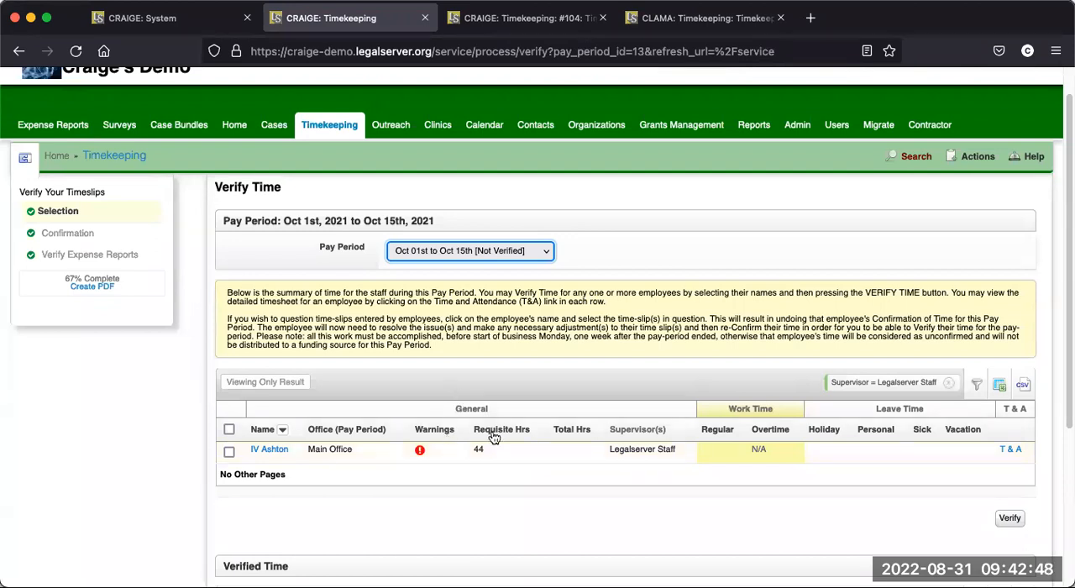
- Return to the Timekeeping Settings and set Create Unallocated Time for Exempt Employees to No
click(202, 24)
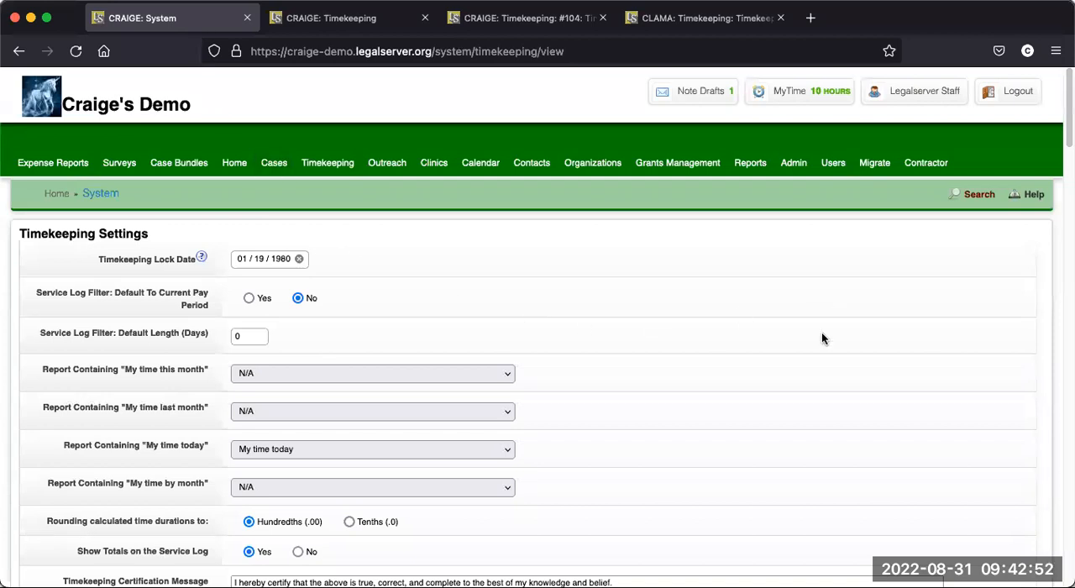
scroll(865, 344, down, 10)
drag(1065, 207, 1067, 390)
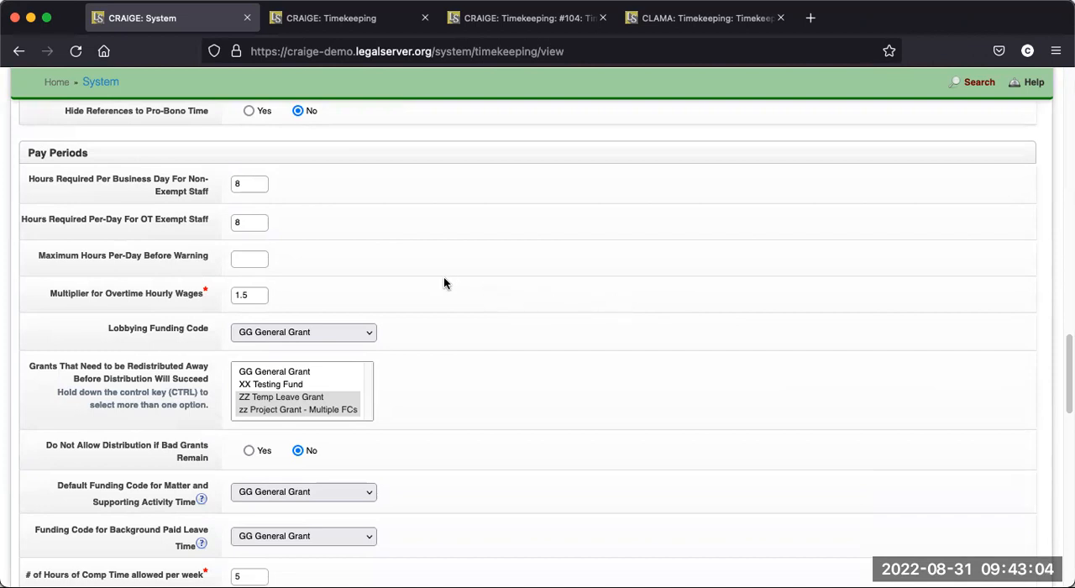
scroll(440, 316, down, 3)
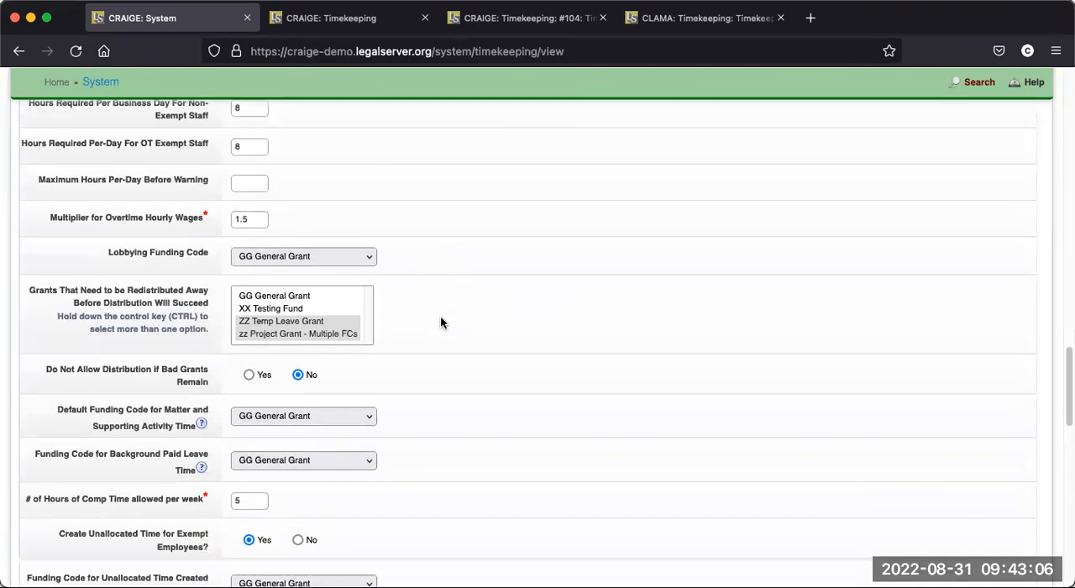
scroll(440, 315, down, 2)
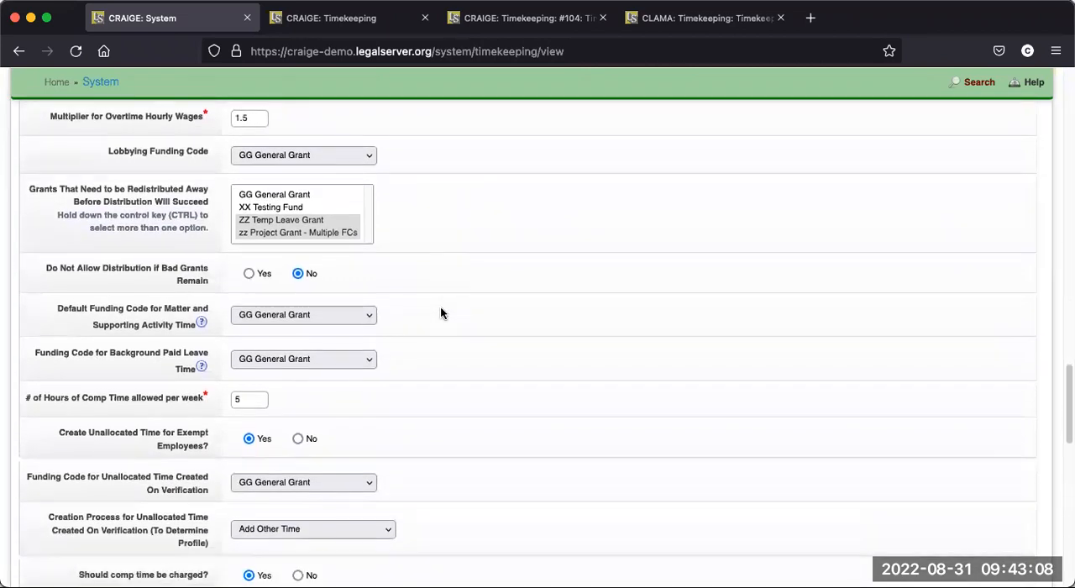
scroll(439, 312, down, 2)
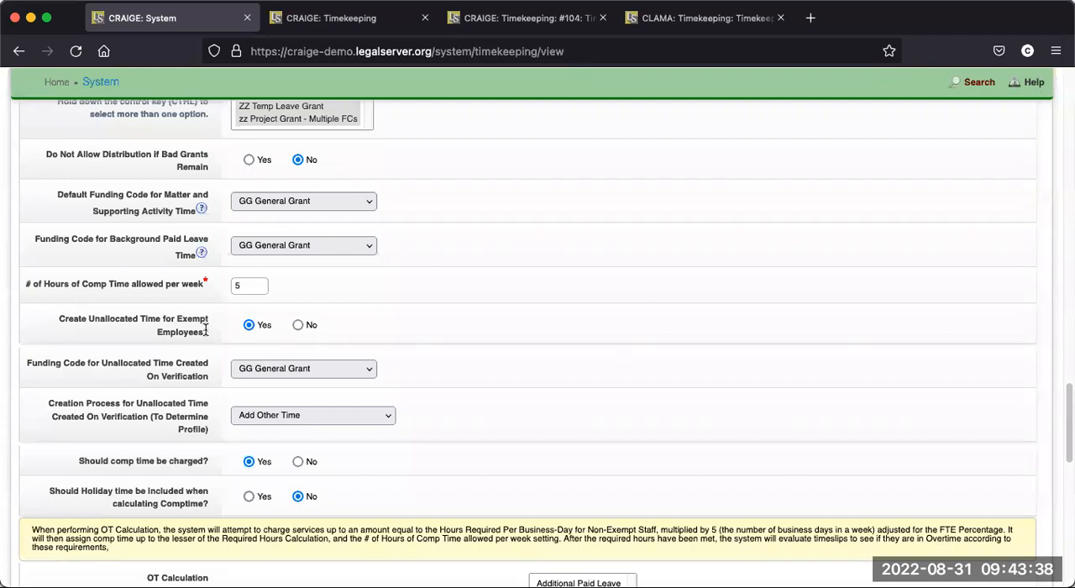
click(299, 326)
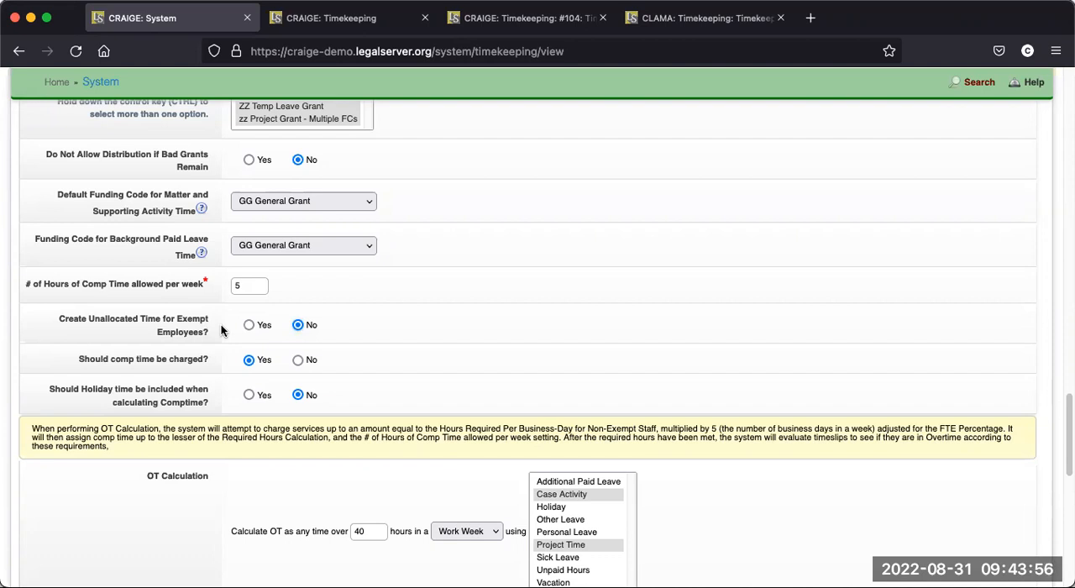
- Examine the OT Calculation setting, including its hours threshold, period options and included activity types
scroll(221, 328, down, 1)
scroll(221, 331, down, 2)
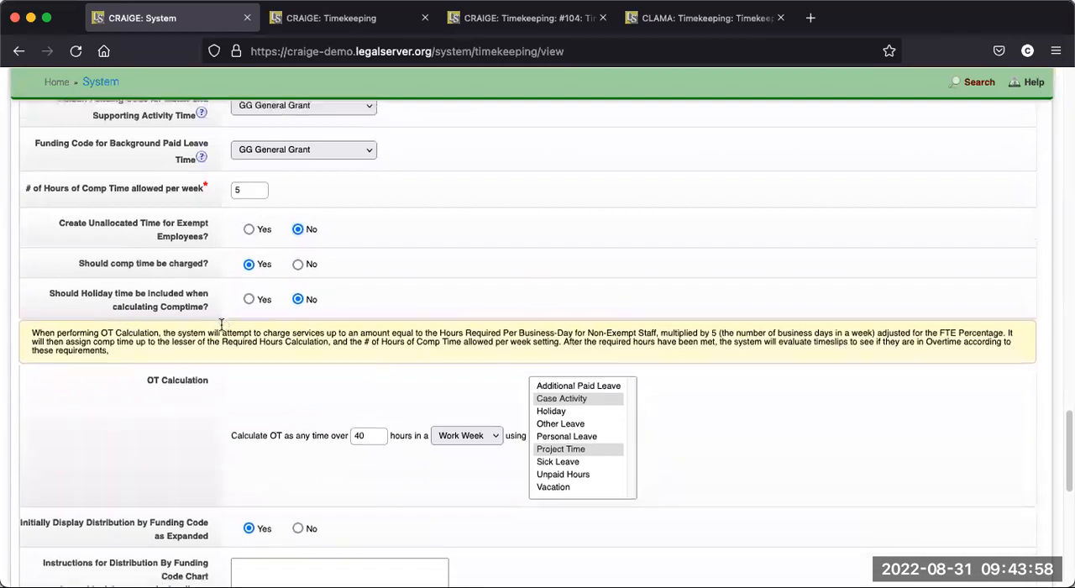
scroll(221, 330, down, 2)
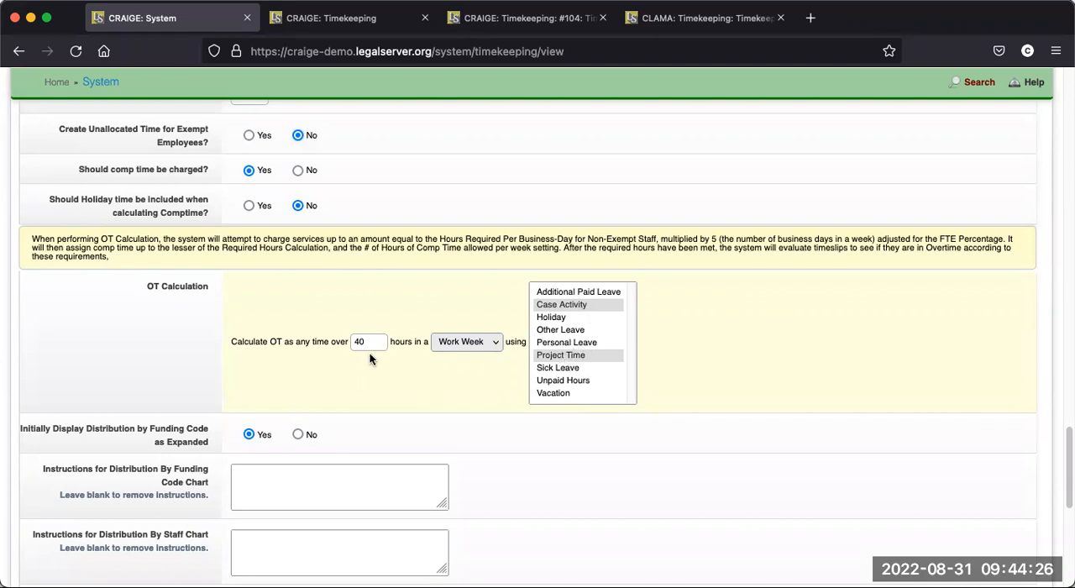
click(488, 342)
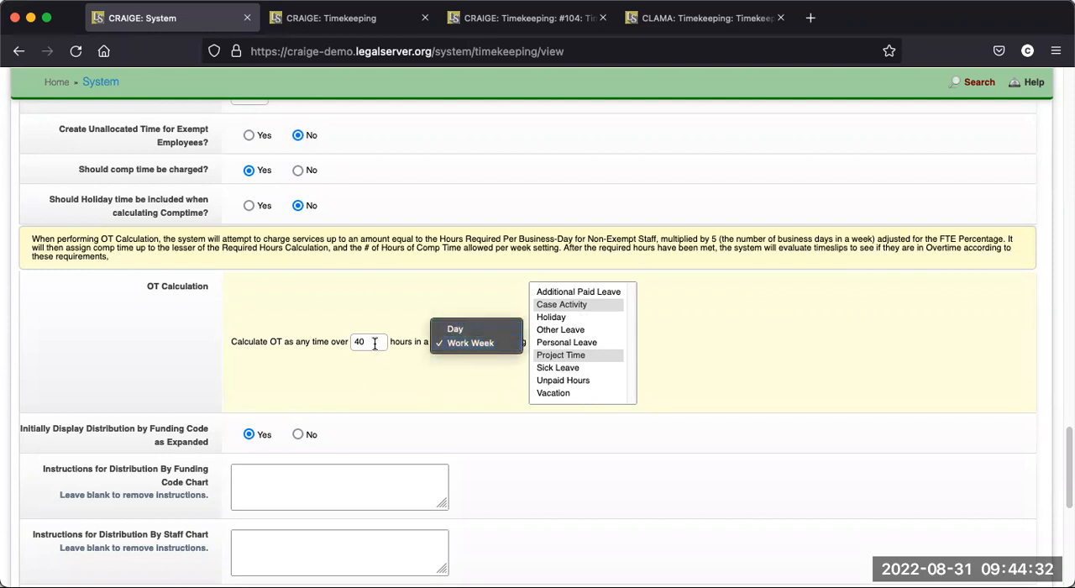
click(389, 376)
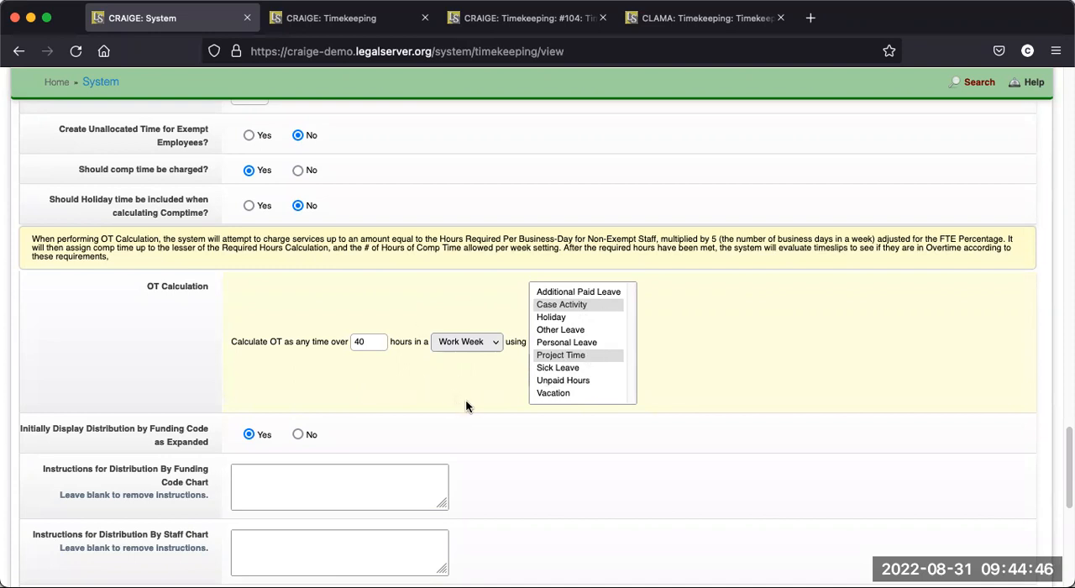
scroll(462, 401, down, 1)
scroll(468, 402, down, 5)
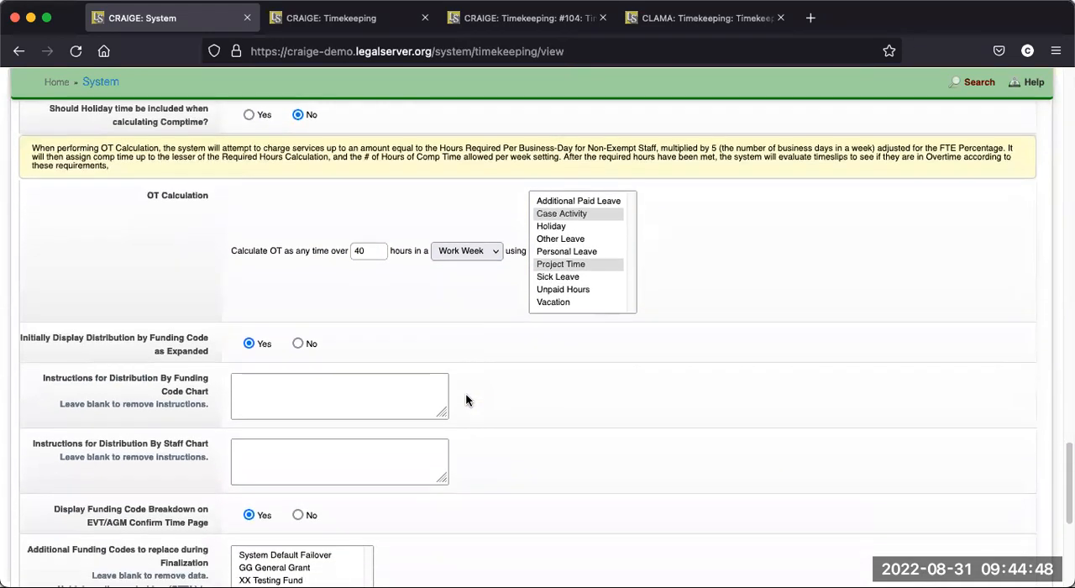
scroll(467, 397, up, 5)
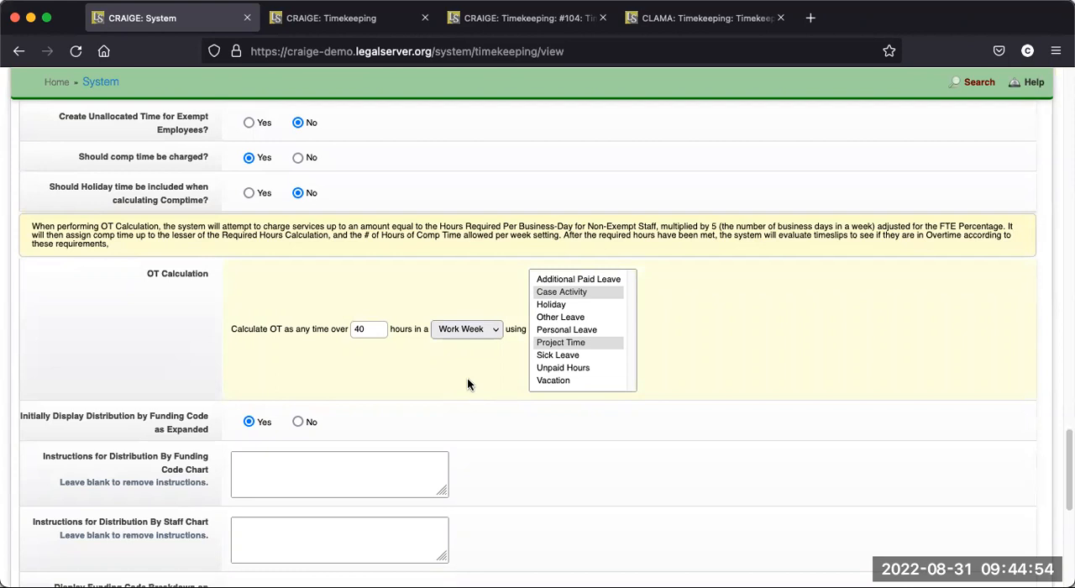
click(490, 329)
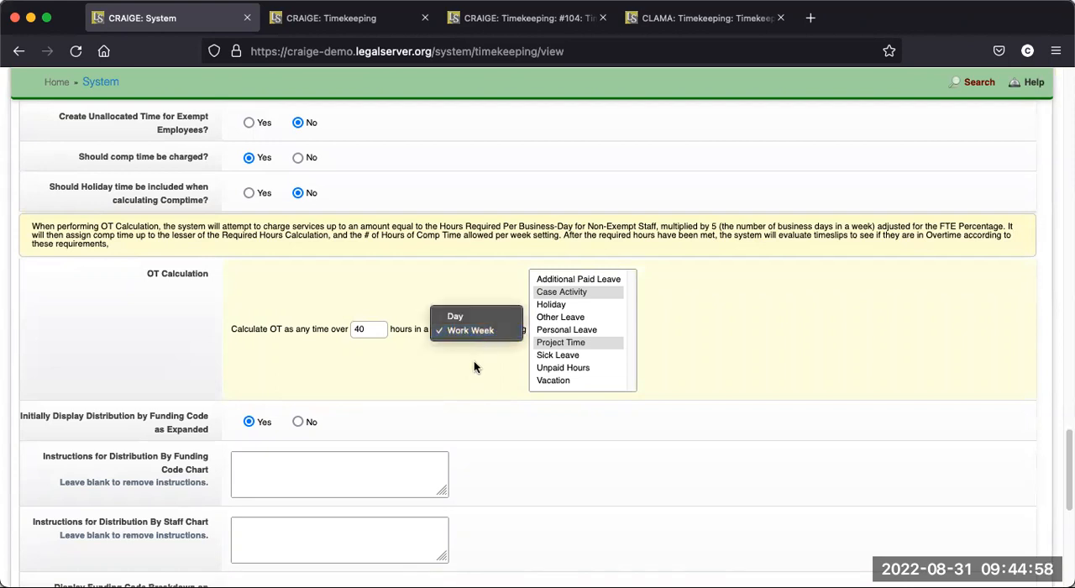
click(474, 362)
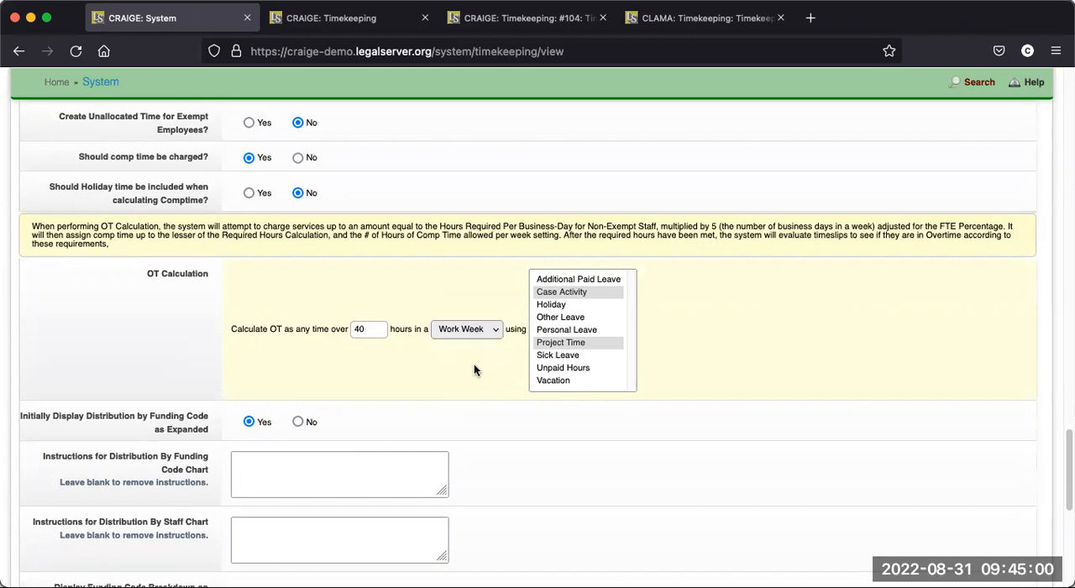
- Examine the distribution chart instructions, funding code breakdown, Finalization replacement codes and Master Failover Grant settings
scroll(475, 379, down, 2)
scroll(476, 383, down, 3)
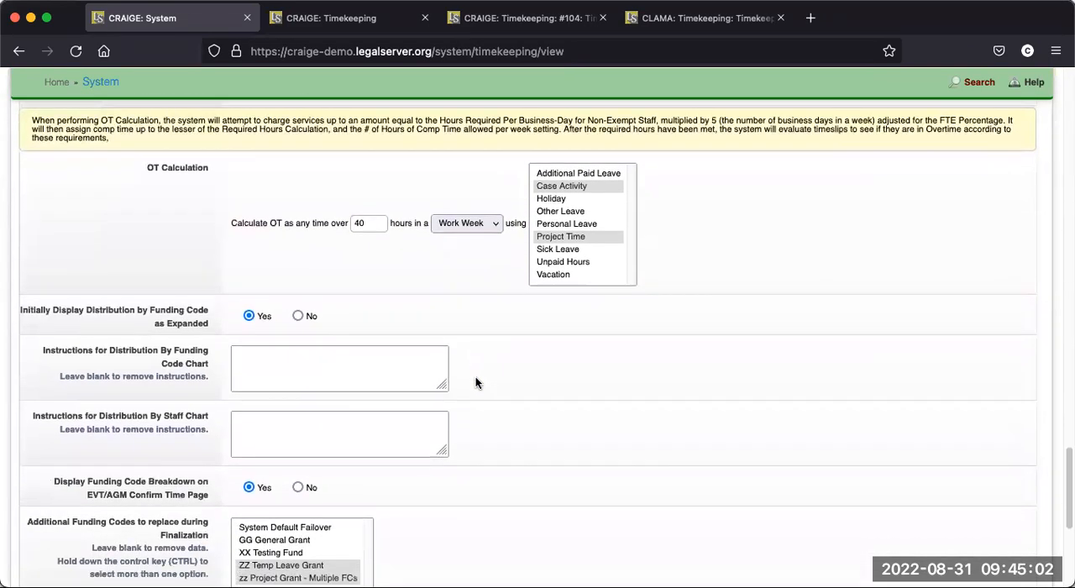
scroll(475, 383, down, 1)
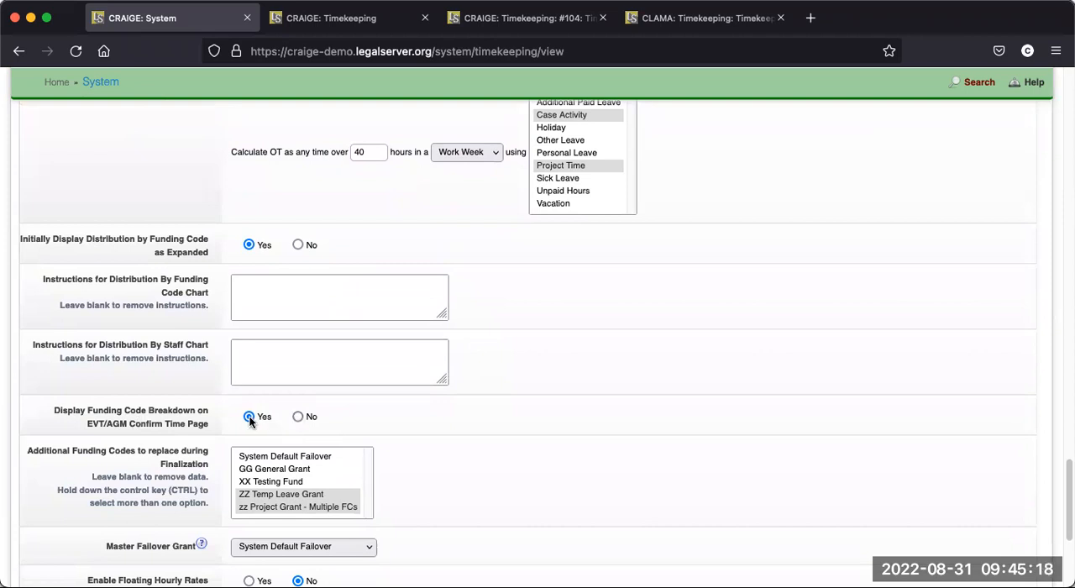
scroll(552, 423, down, 3)
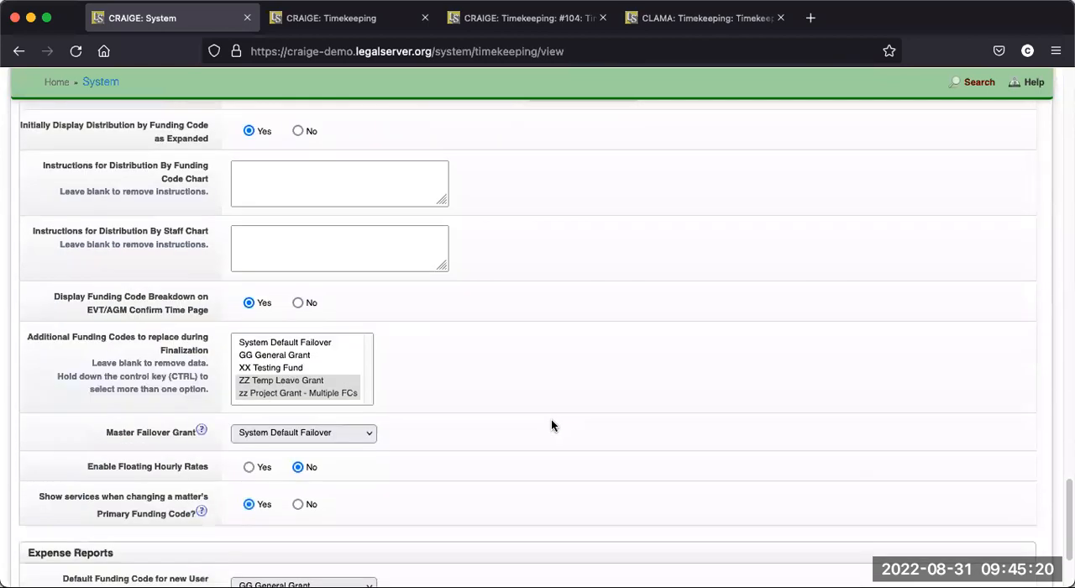
scroll(552, 425, up, 1)
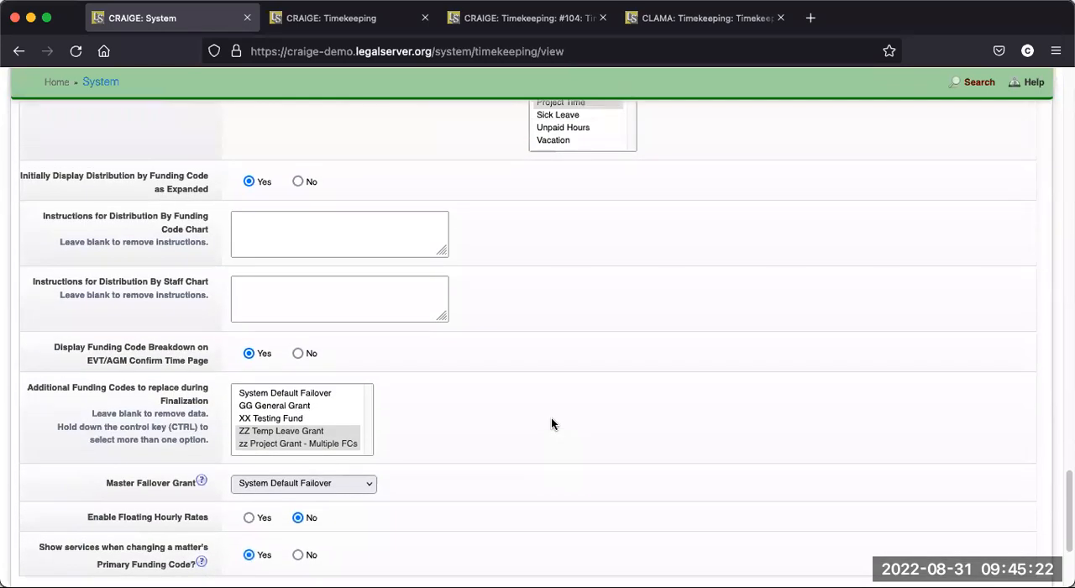
- Open the Users list and view the profile of the first listed staff member
scroll(551, 423, up, 10)
scroll(488, 368, up, 3)
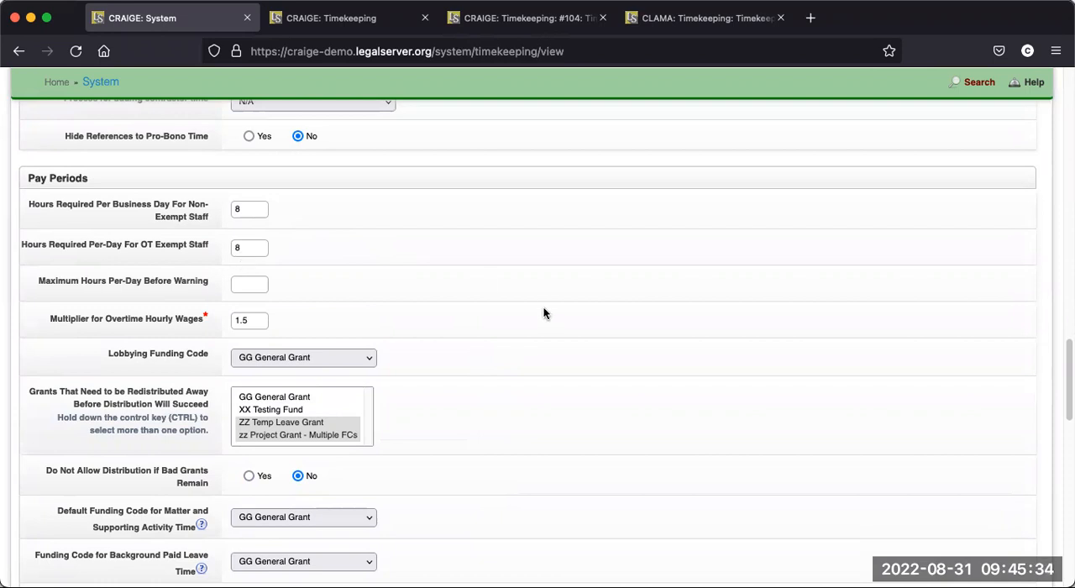
scroll(610, 315, up, 1)
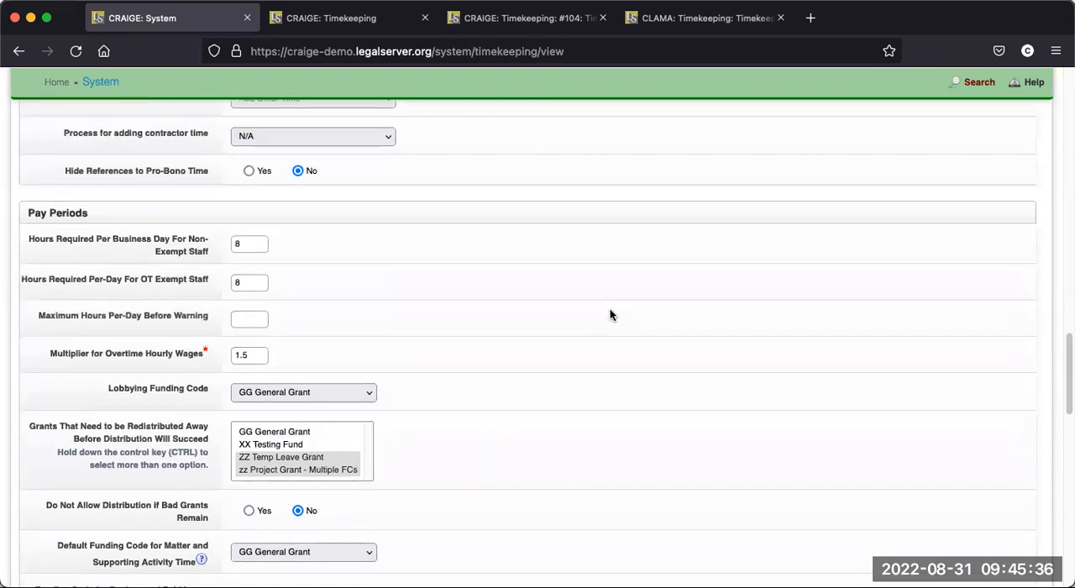
scroll(610, 315, up, 15)
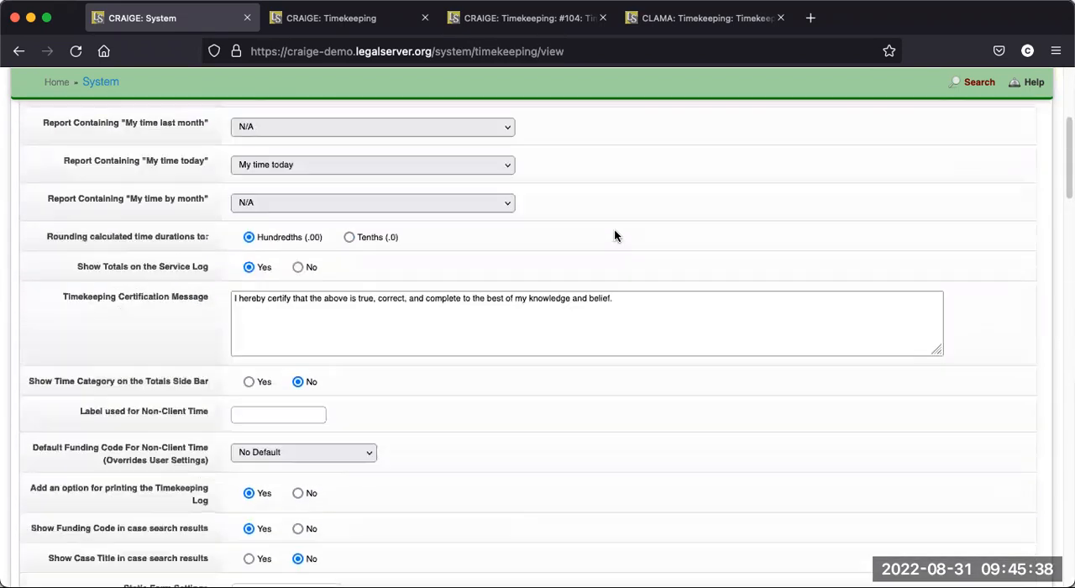
scroll(614, 237, up, 8)
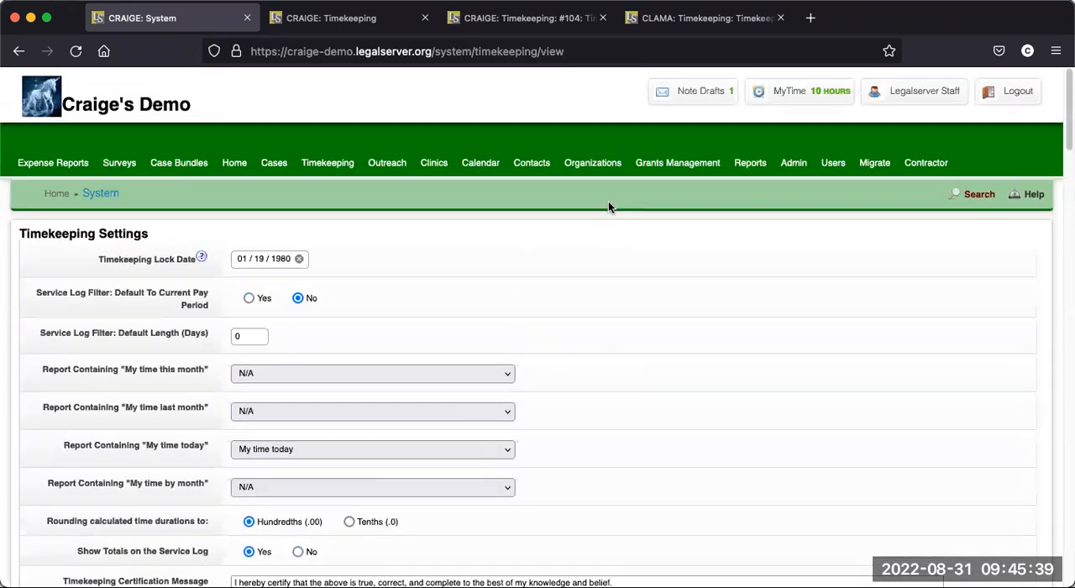
click(828, 167)
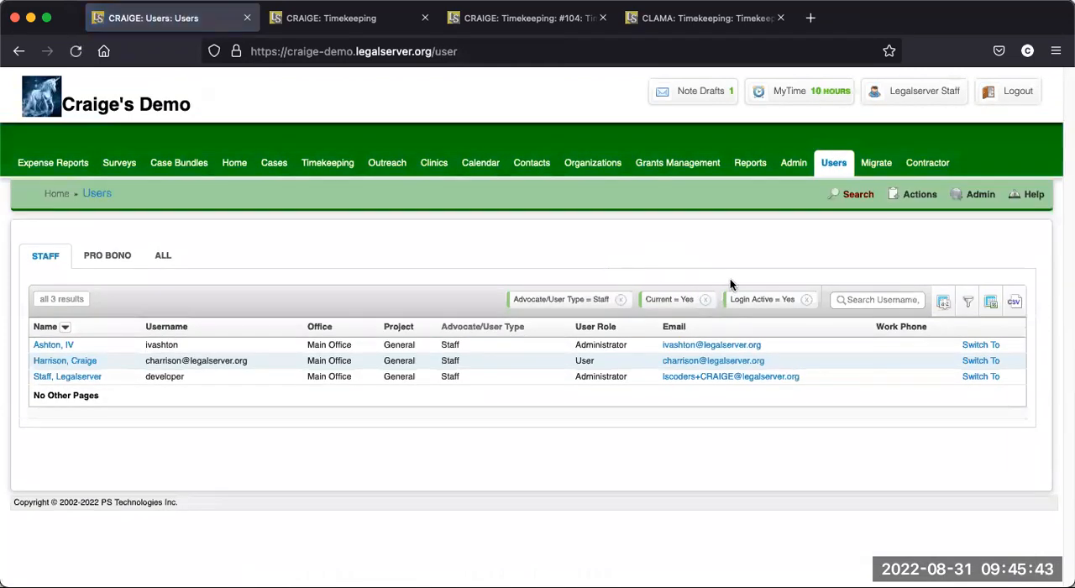
click(58, 345)
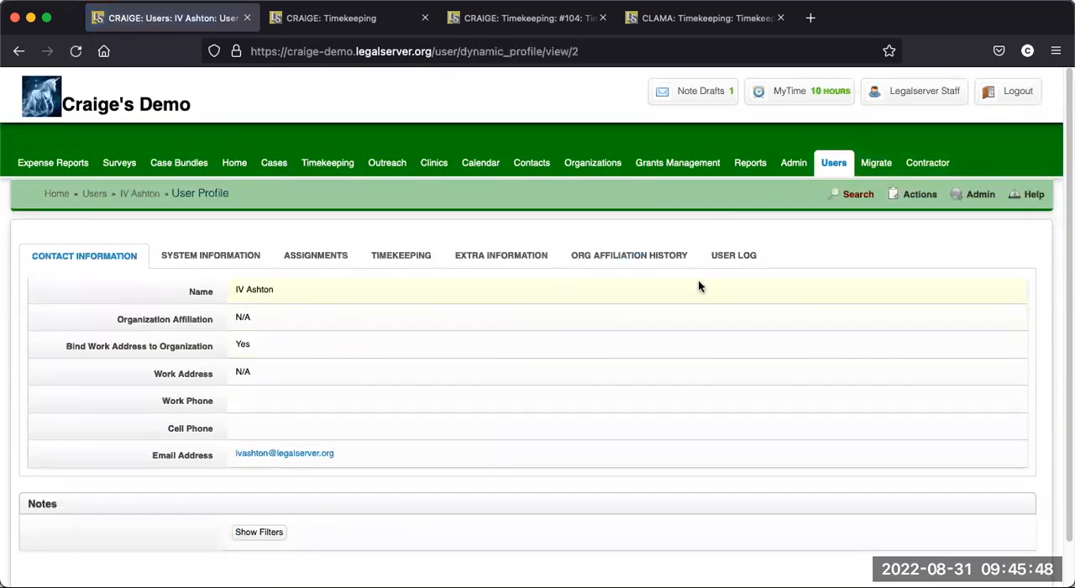
- Open the staff member's Add/Edit EVT Information form and set Exclude User From Pay Period Process to No
click(924, 202)
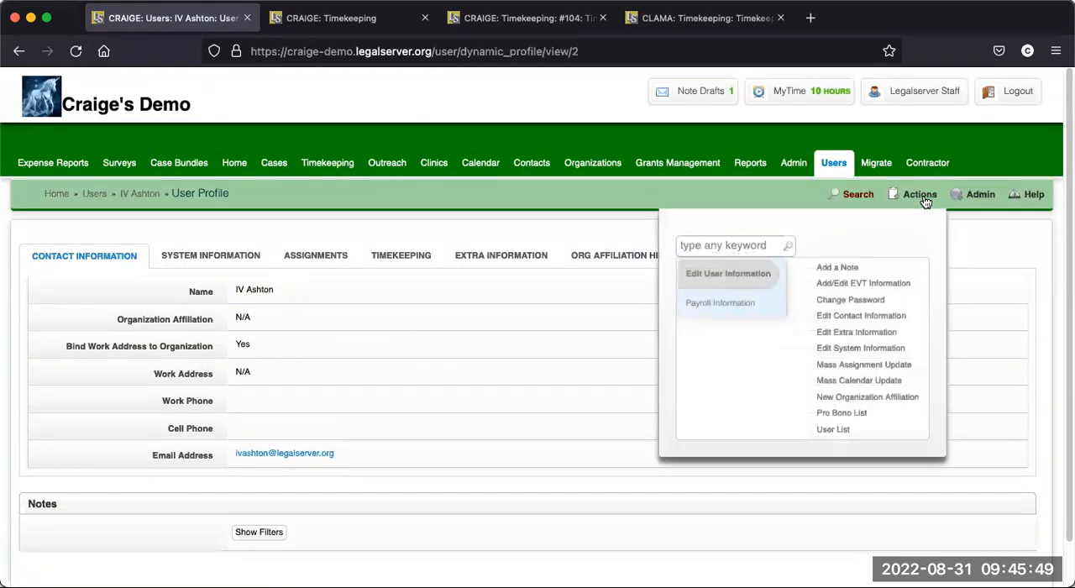
click(858, 286)
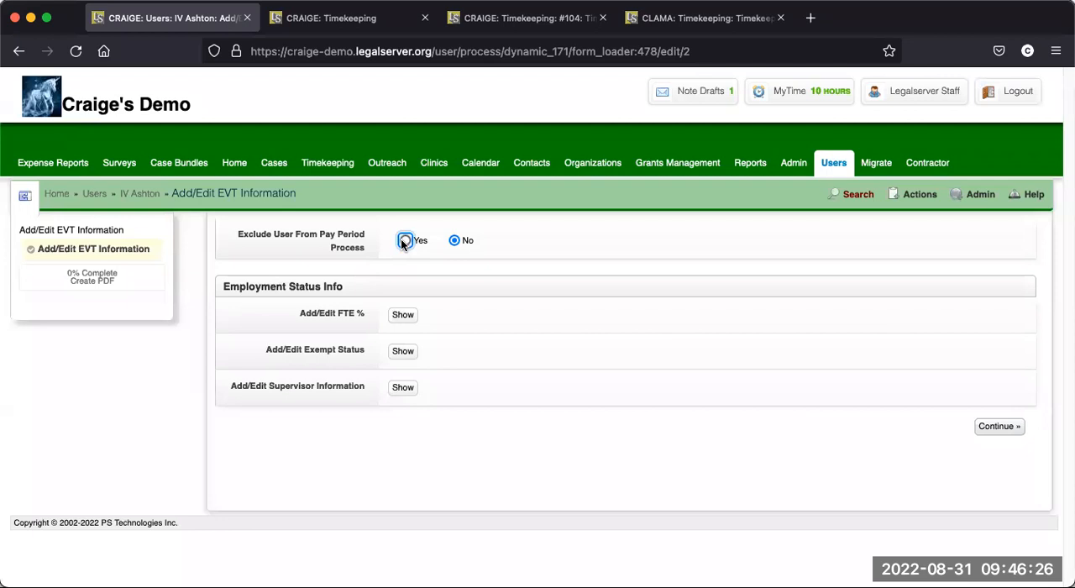
click(405, 241)
click(455, 242)
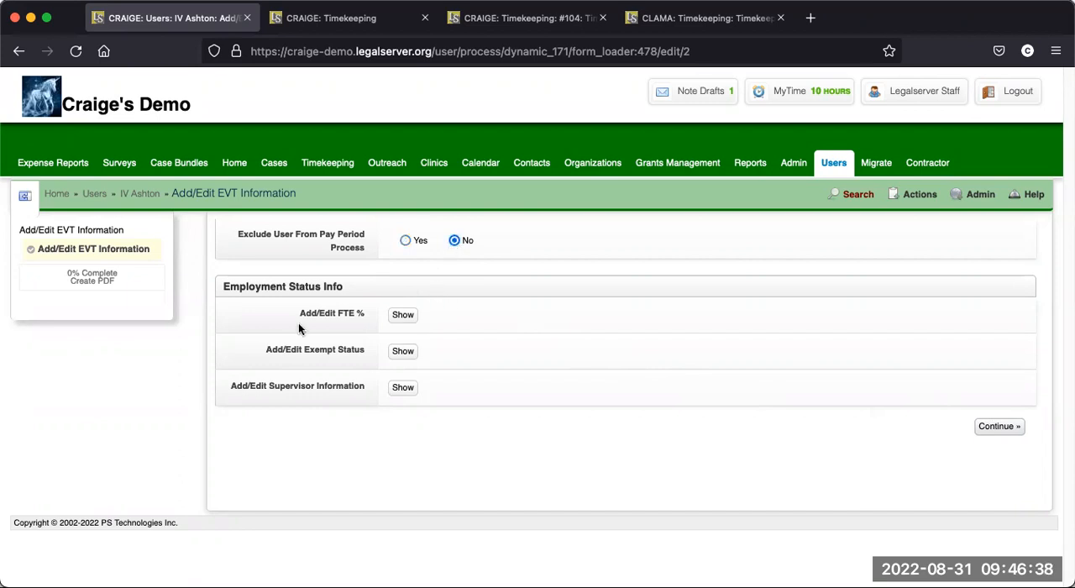
- Review the staff member's FTE % date ranges, adding an extra blank range and removing it again
click(393, 318)
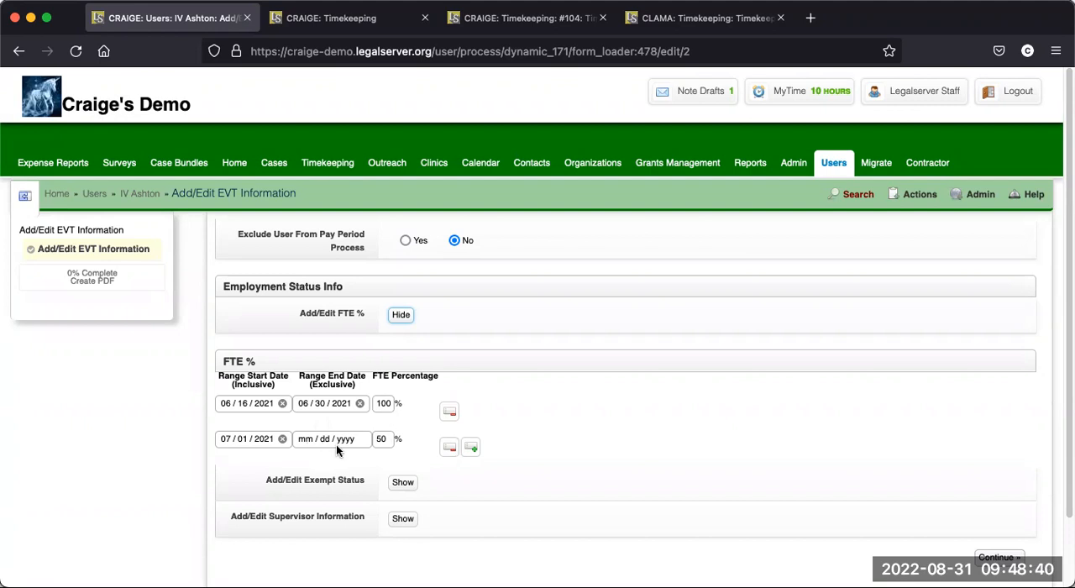
click(471, 448)
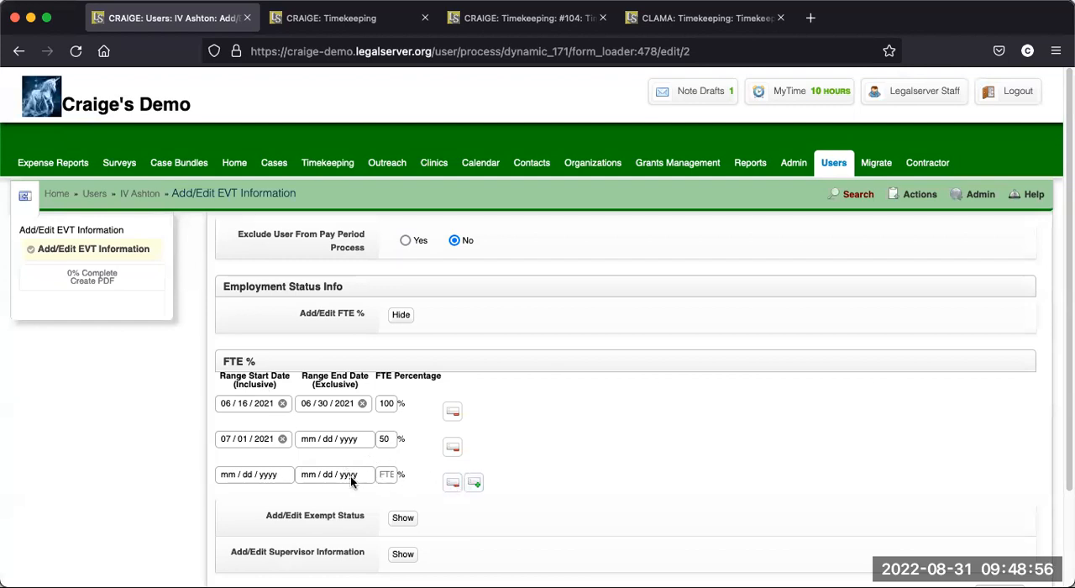
click(451, 484)
scroll(561, 427, down, 1)
scroll(559, 432, up, 1)
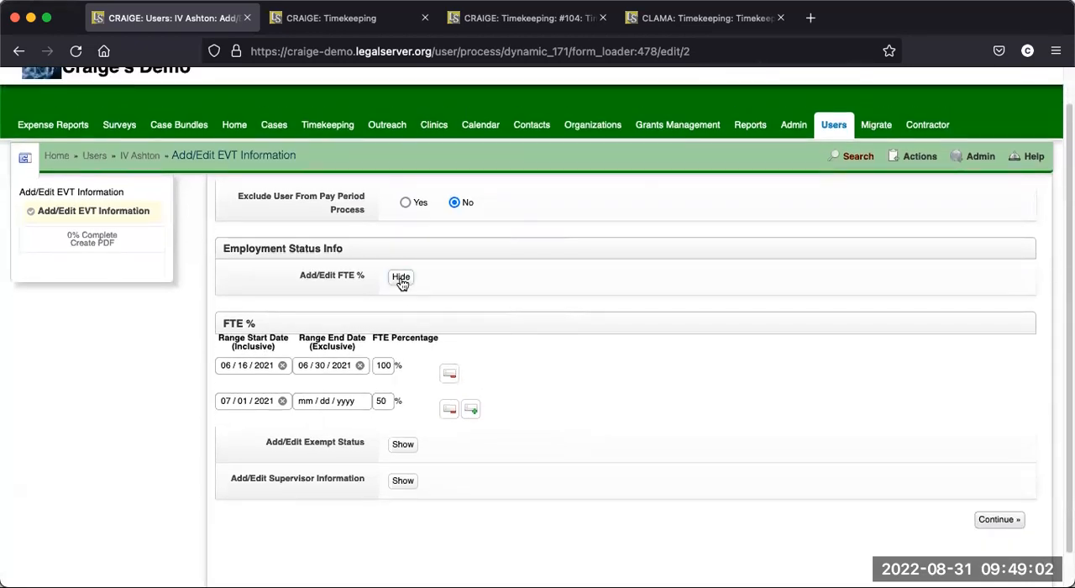
click(401, 278)
- Review the Exempt Status date range and its Overtime Exempt options, choosing Exempt Manager
click(401, 351)
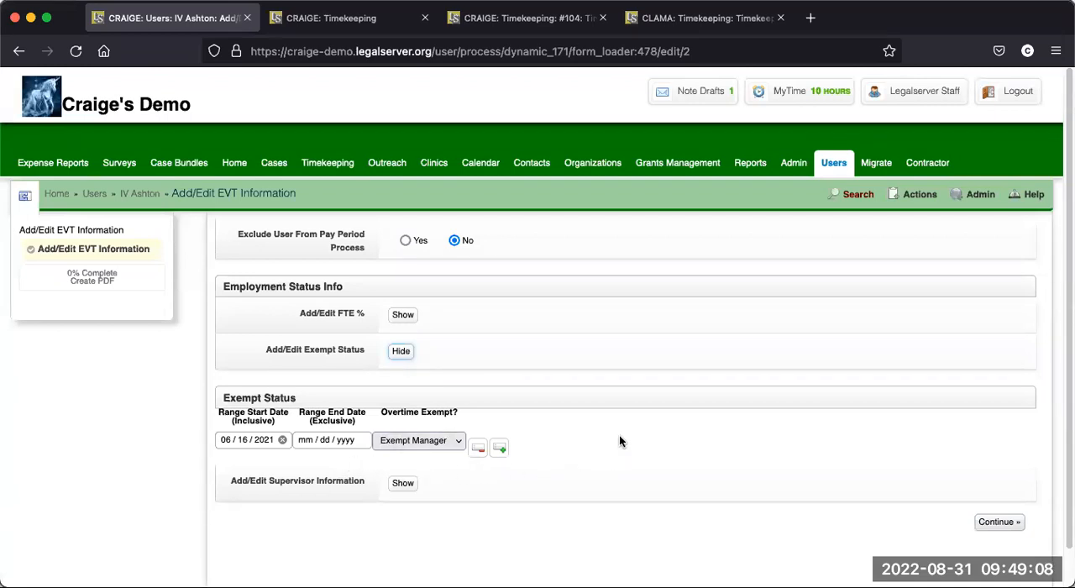
scroll(620, 435, down, 1)
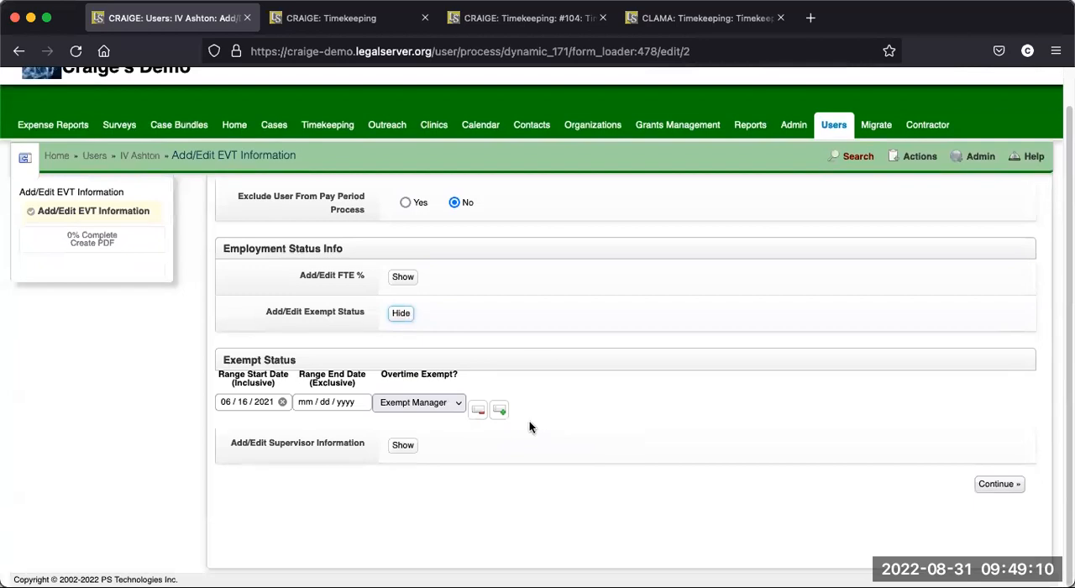
click(458, 407)
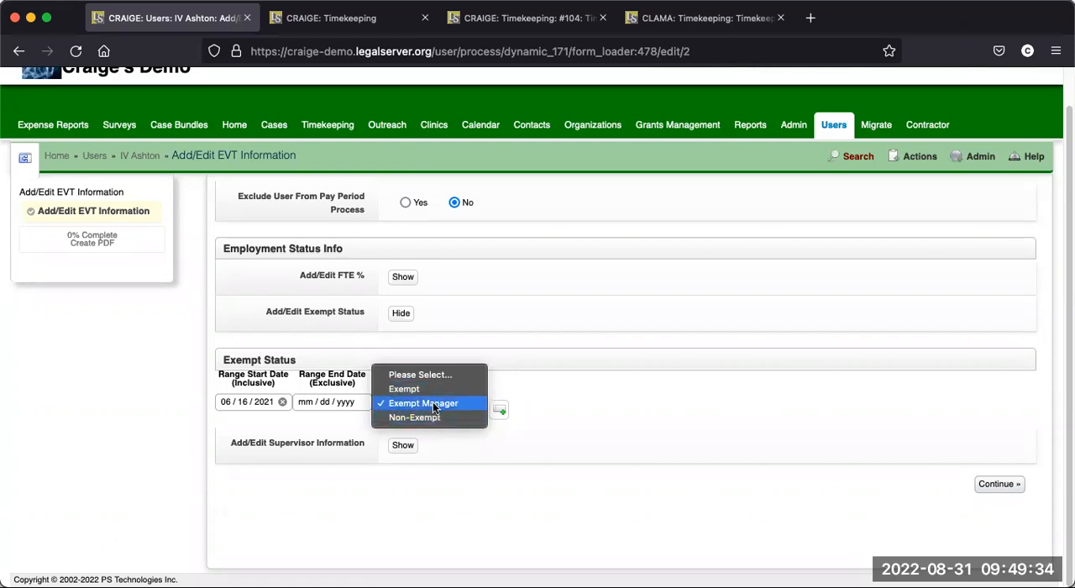
click(433, 402)
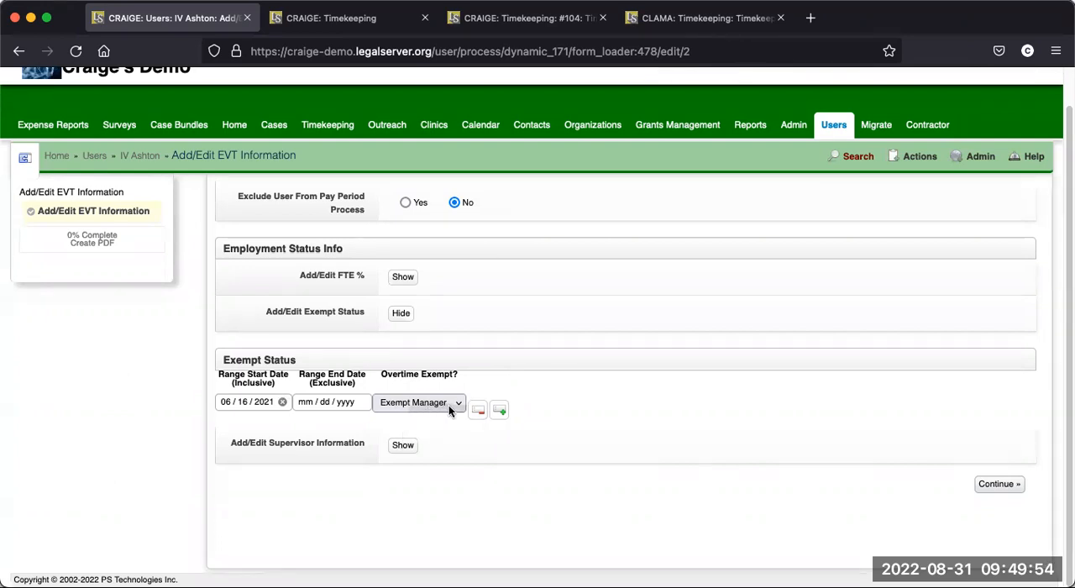
click(401, 311)
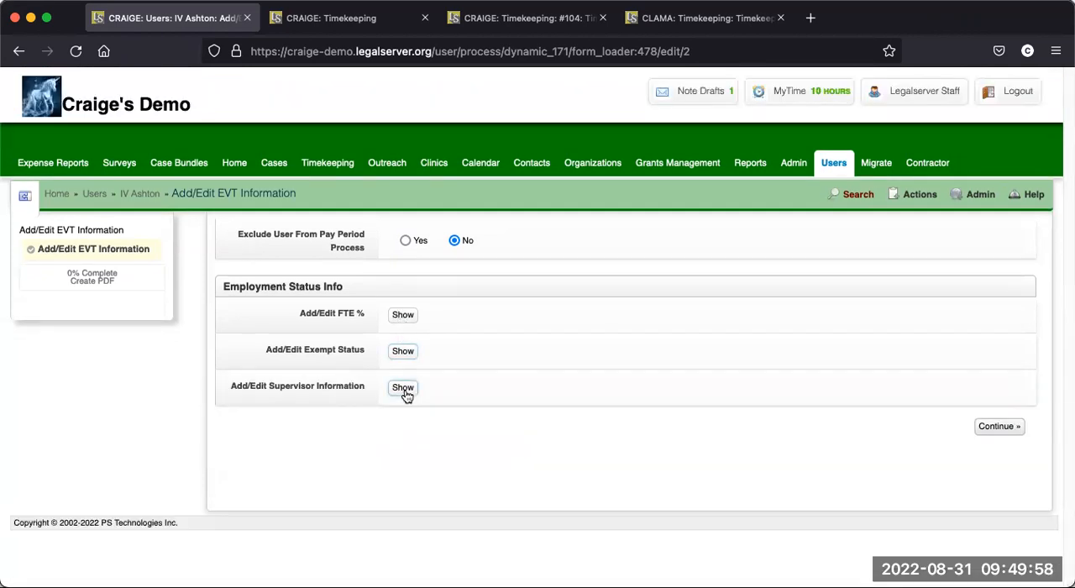
- Examine the Supervisor Information section, including the assigned supervisor and supervisor type
click(403, 388)
scroll(439, 455, down, 1)
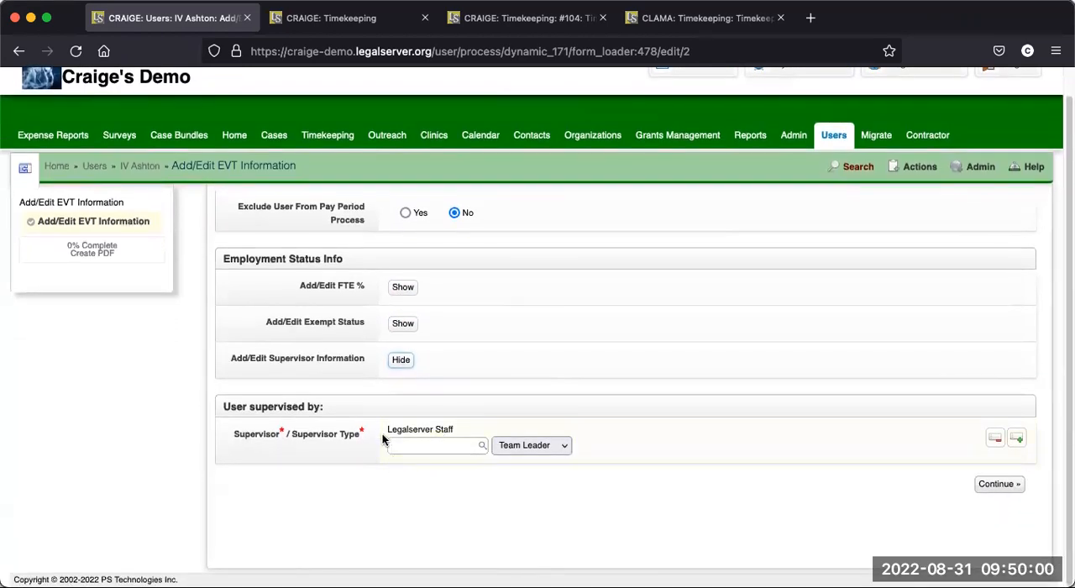
click(399, 446)
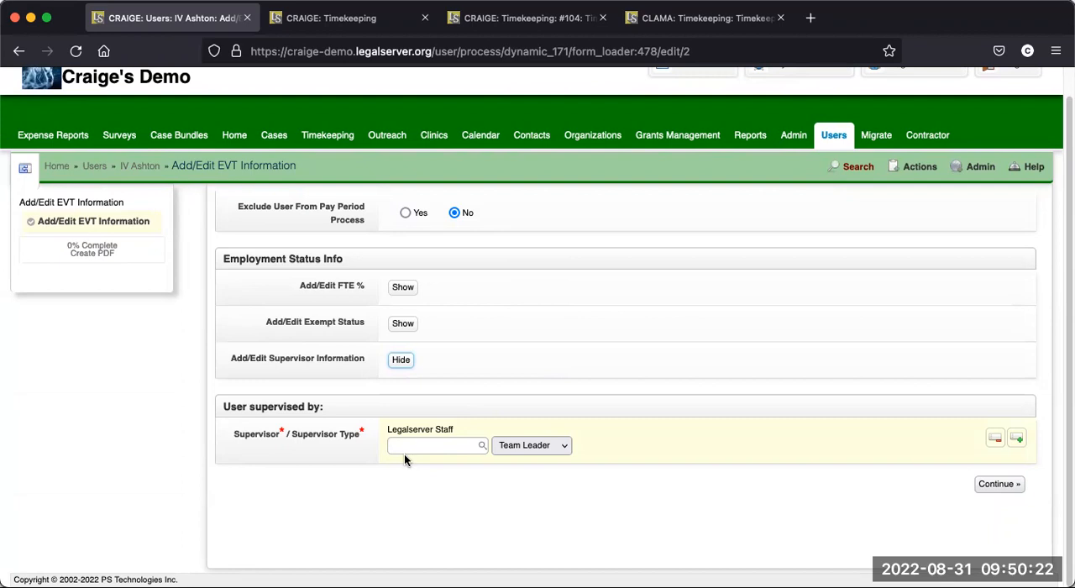
click(401, 360)
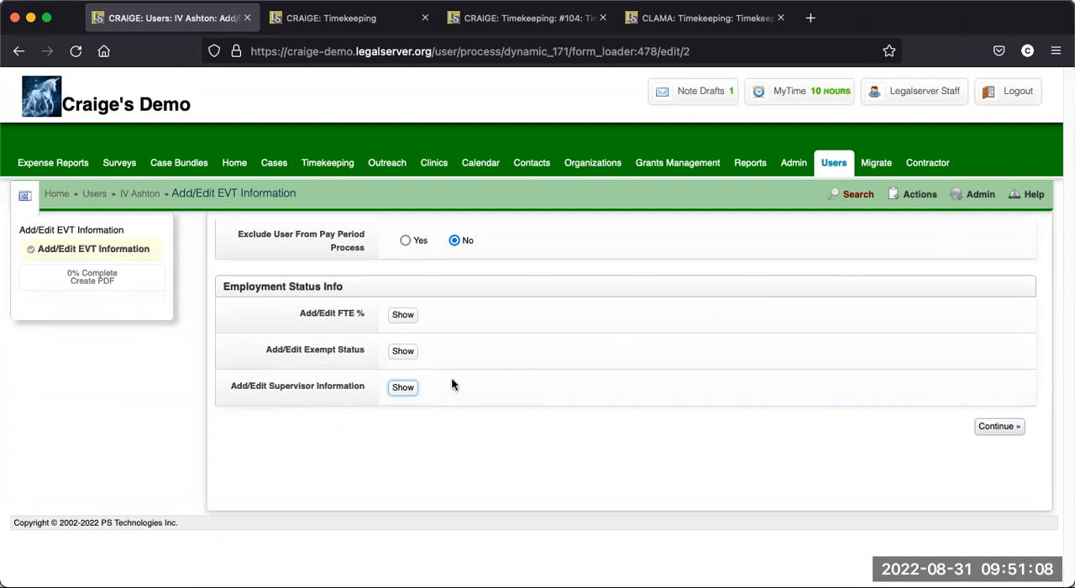
click(402, 387)
scroll(881, 456, down, 1)
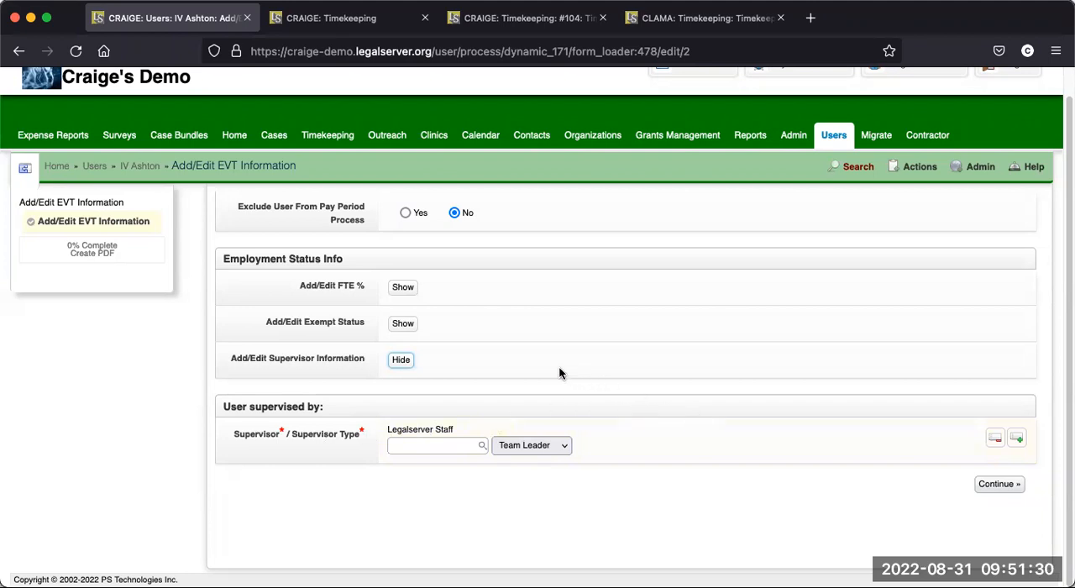
click(401, 360)
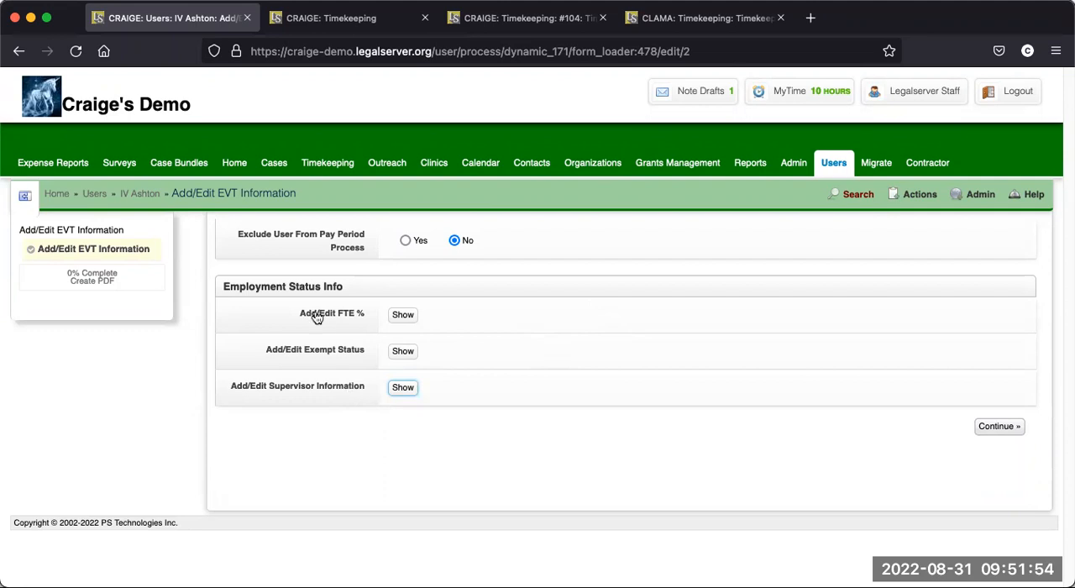
- Return to the staff member's profile and check the Verify Time page for the Oct 01st to Oct 15th pay period
click(142, 195)
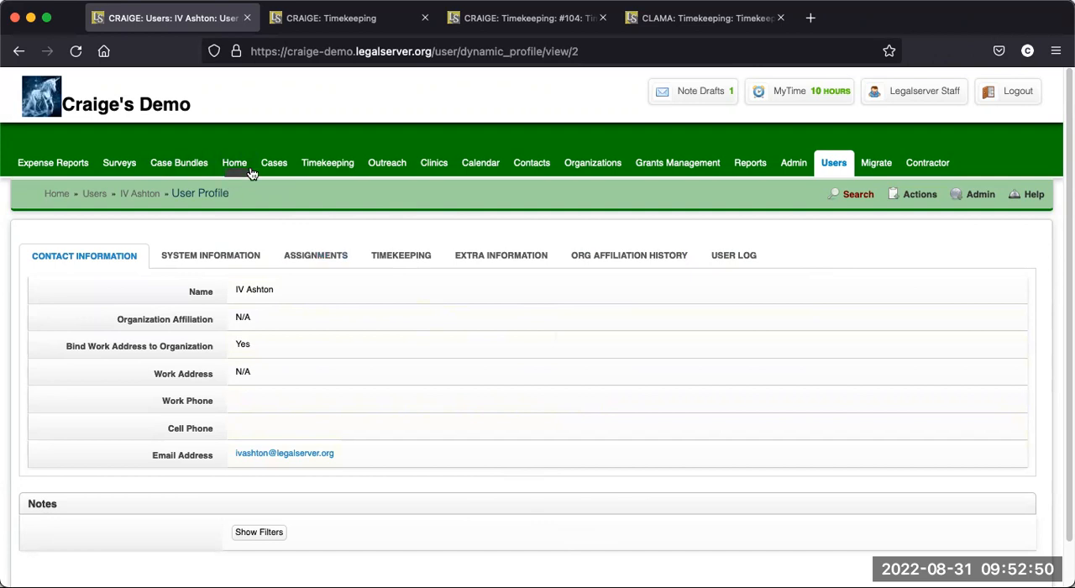
click(358, 23)
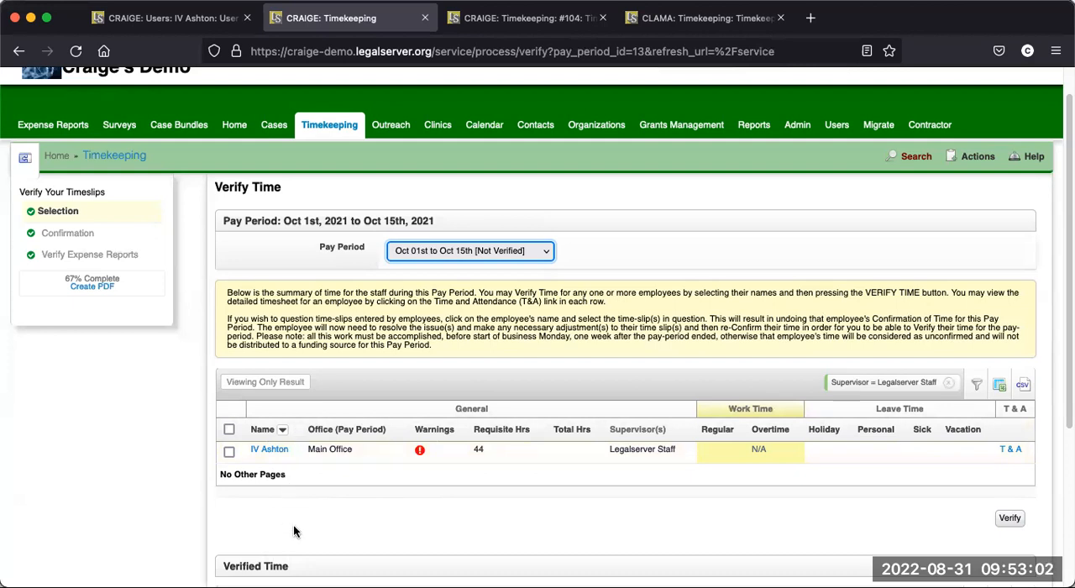
scroll(295, 465, down, 2)
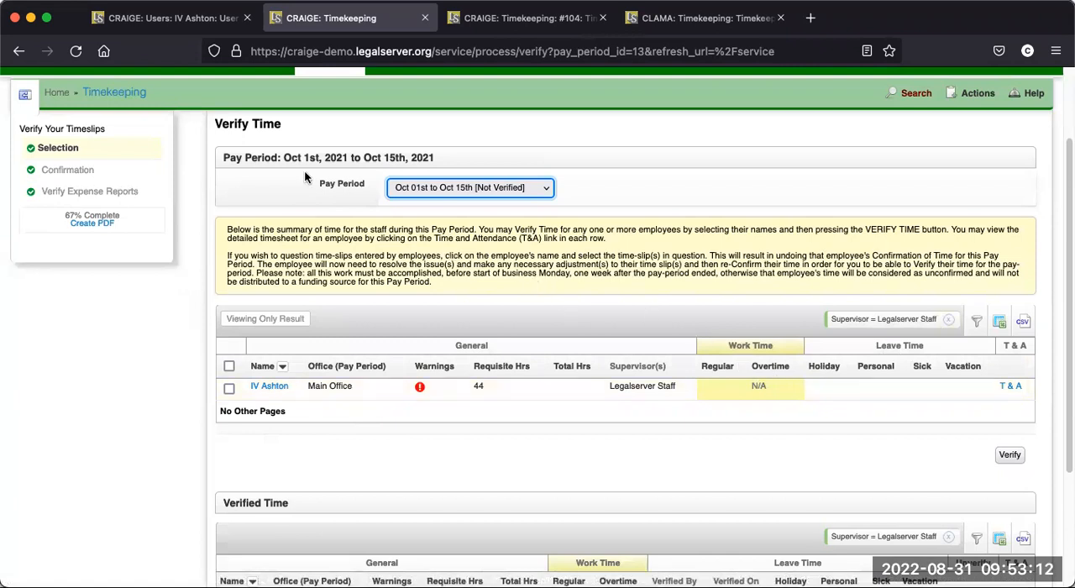
click(181, 25)
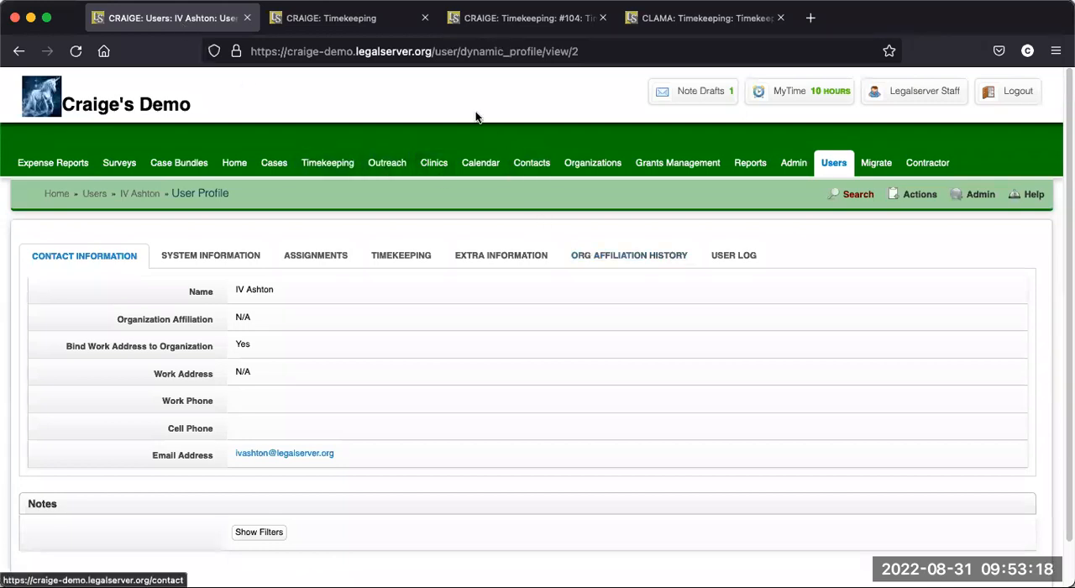
- Open the Administrator role's permissions from the Users list and examine the internal permissions for editing timeslips
click(97, 194)
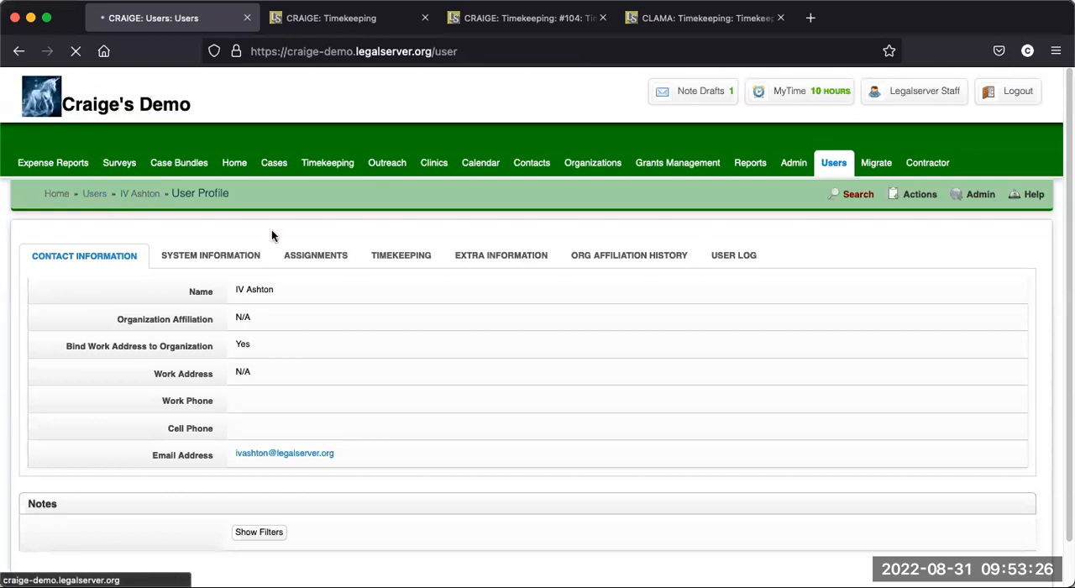
click(893, 201)
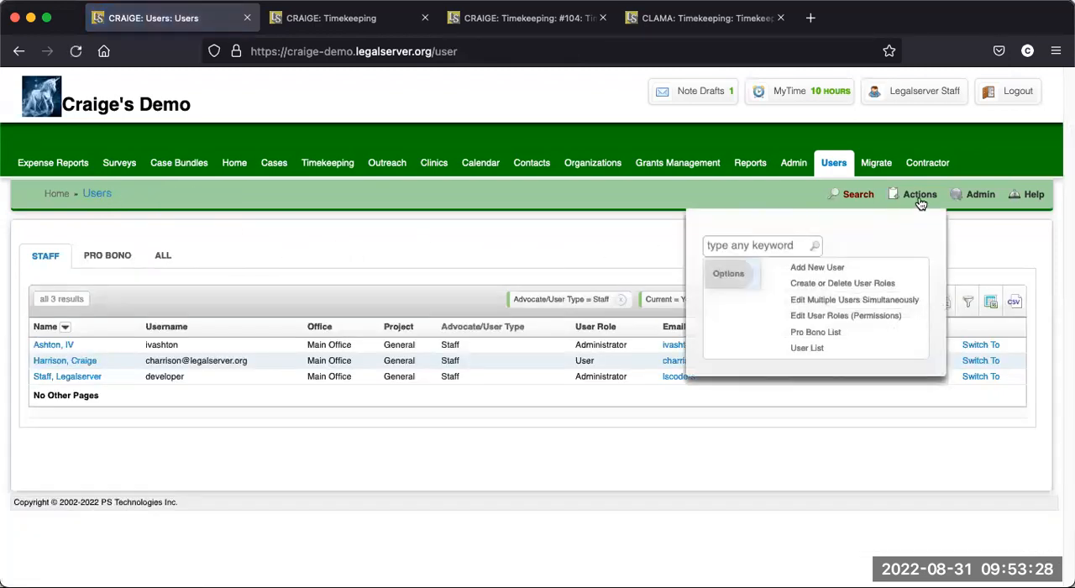
click(852, 317)
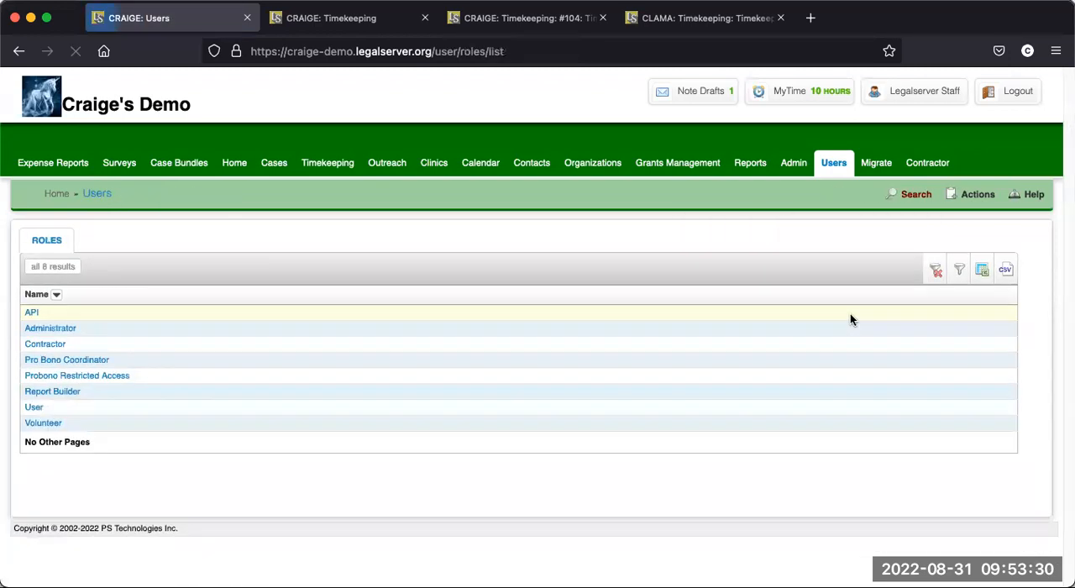
click(53, 329)
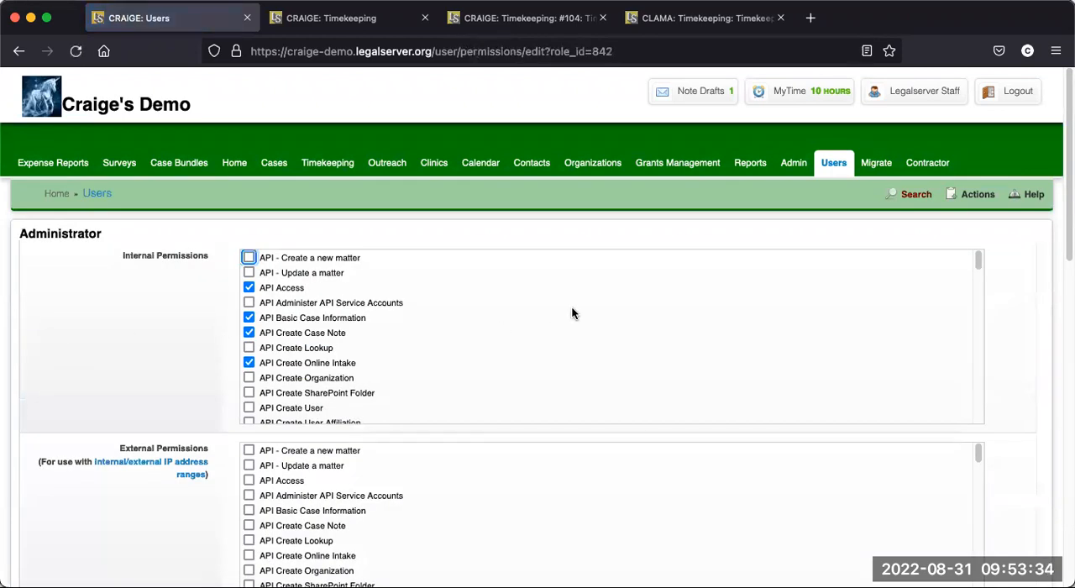
scroll(597, 315, down, 2)
scroll(597, 317, down, 10)
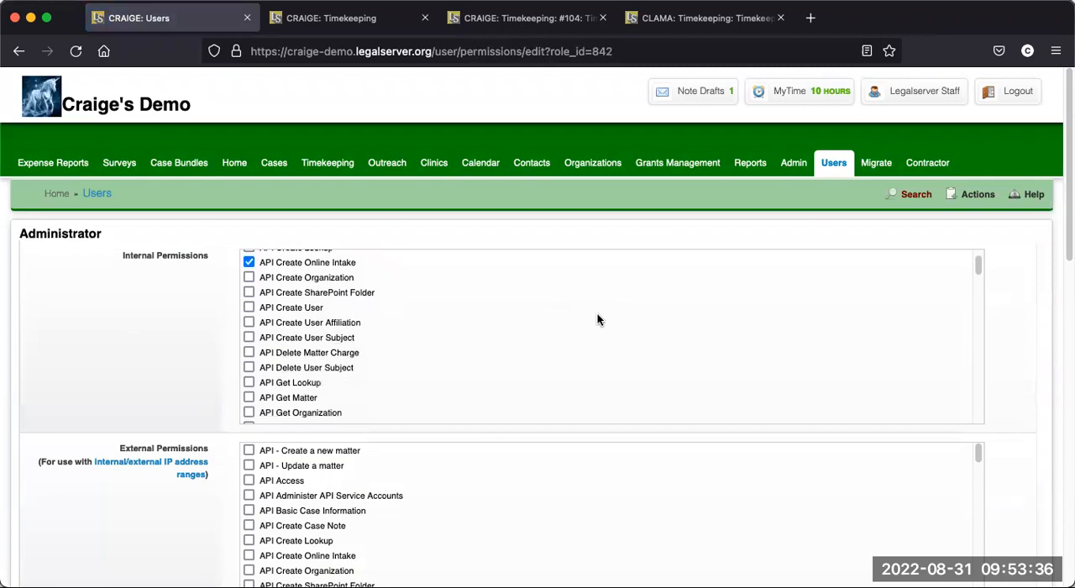
scroll(596, 319, down, 10)
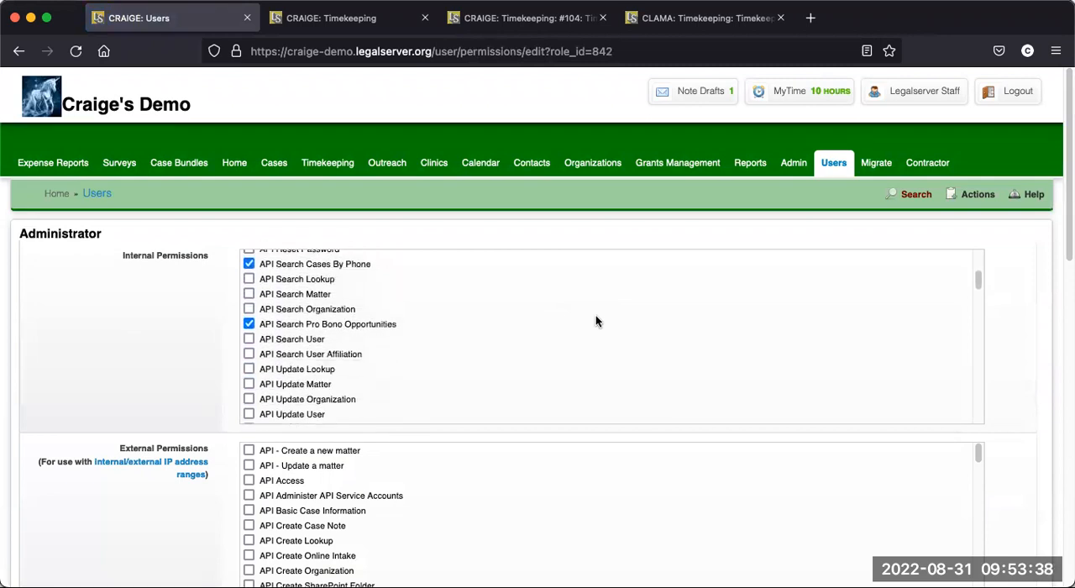
scroll(595, 318, down, 10)
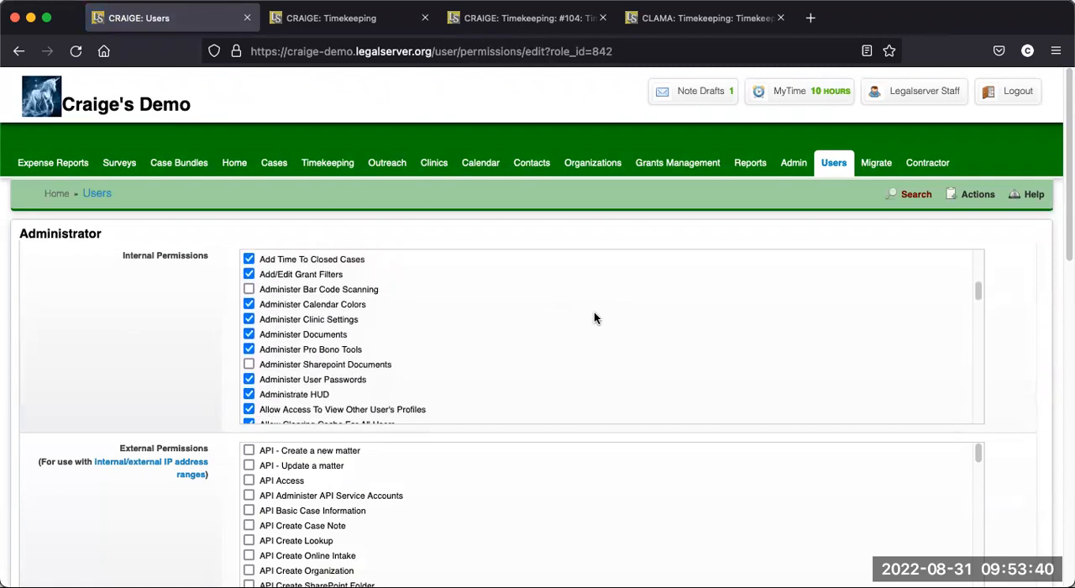
scroll(594, 315, down, 5)
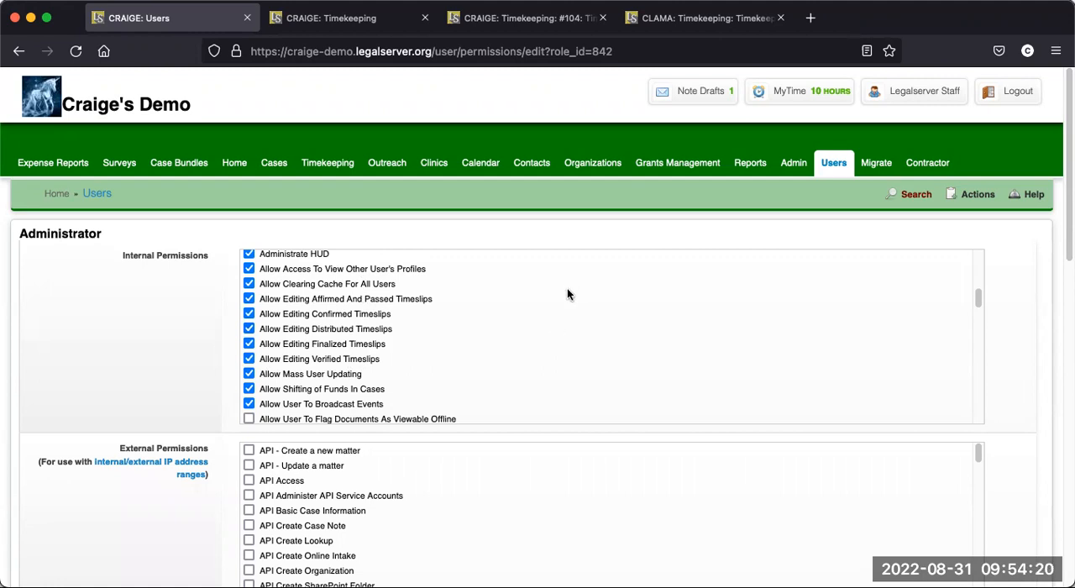
- Search the Administrator permissions for "verify" and go through the matches to the Verify Timeslips permission
key(super+f)
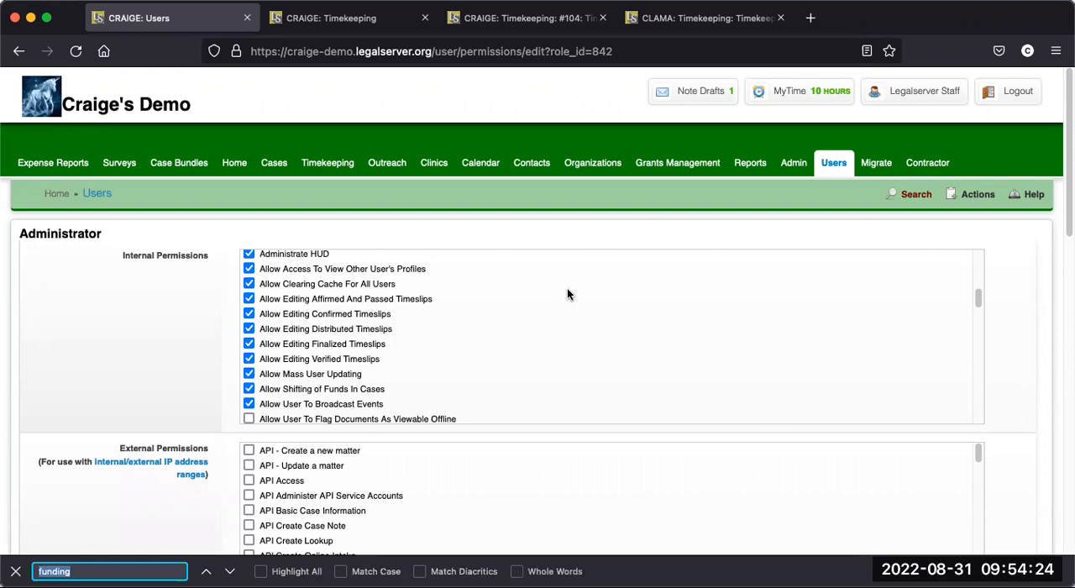
text(verfiy)
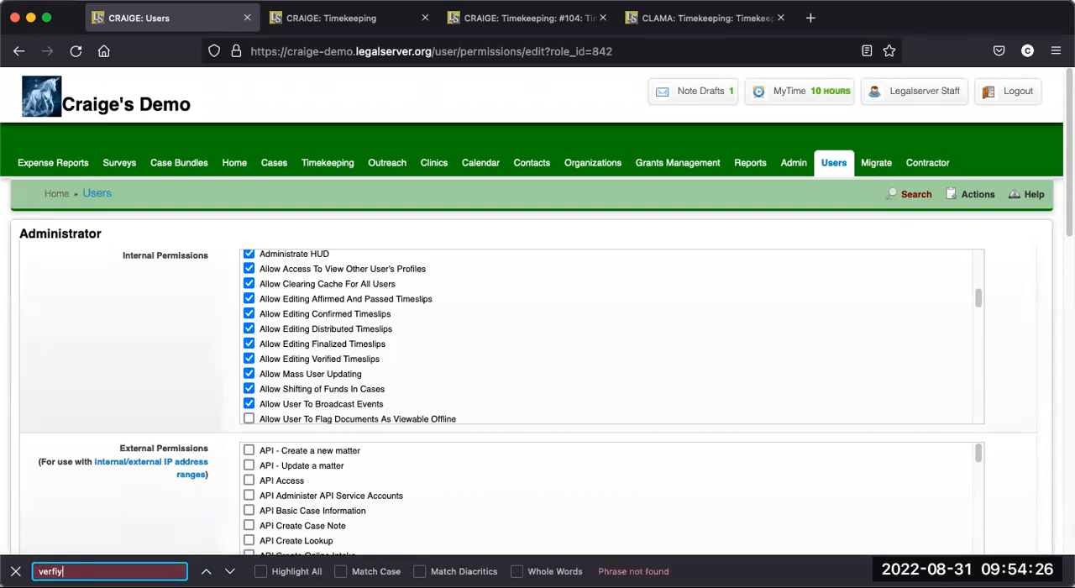
key(BackSpace)
key(BackSpace)
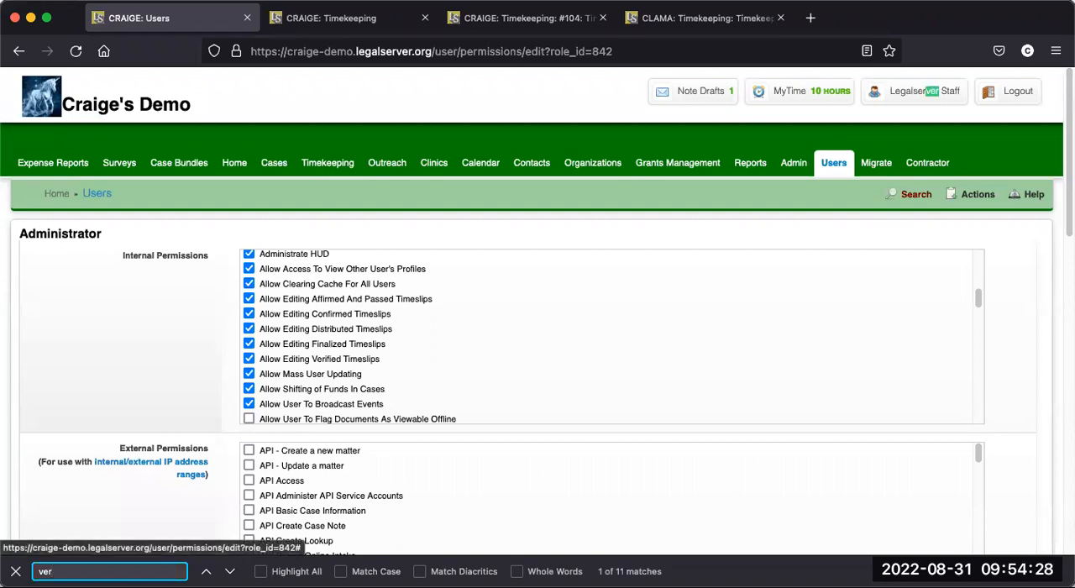
text(ify)
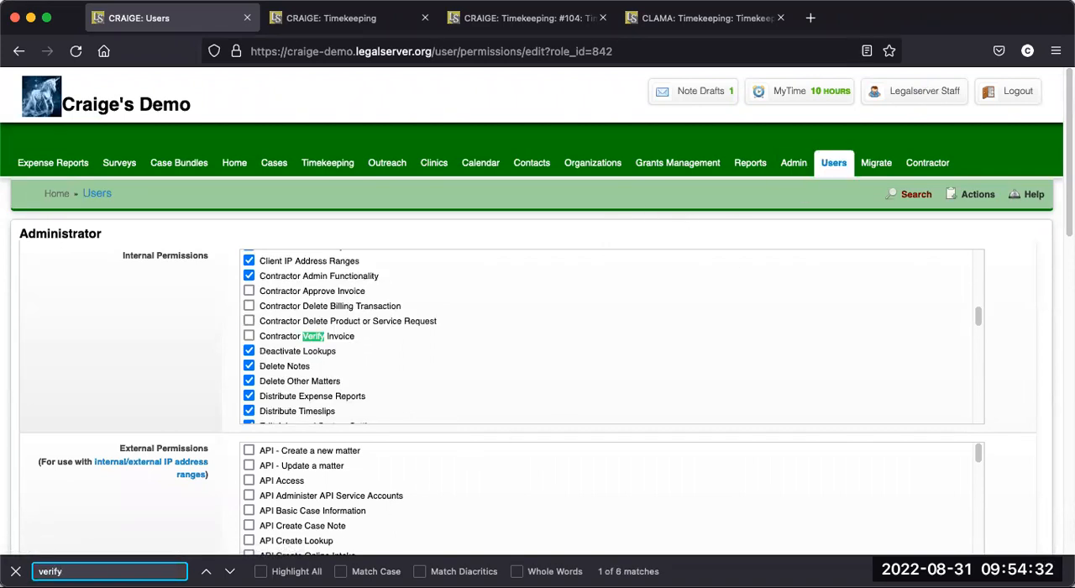
key(Return)
click(230, 571)
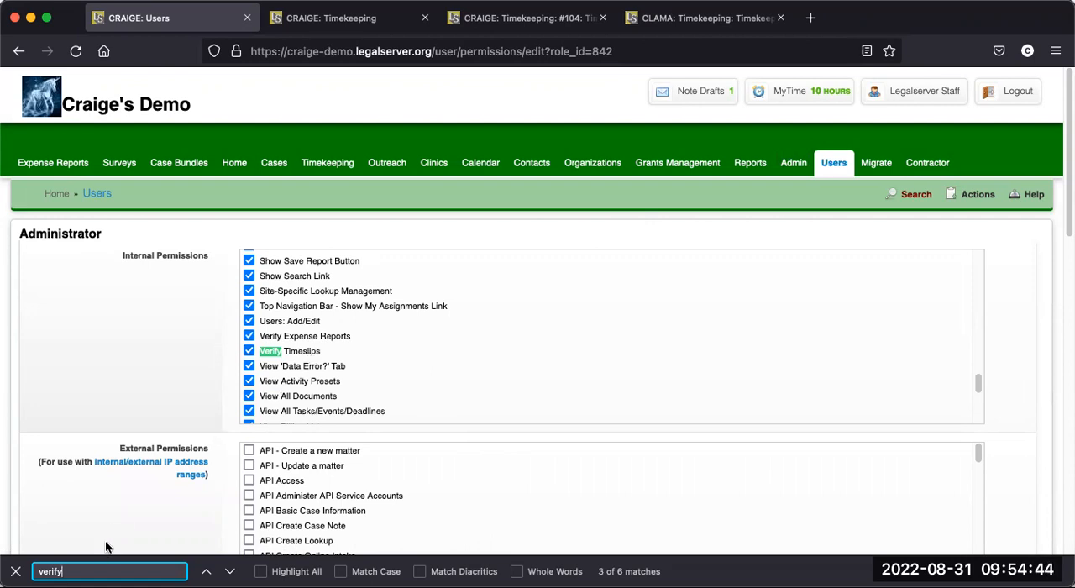
- Search the Administrator permissions for "question" to locate the permissions for resolving timeslip questions
key(BackSpace)
key(BackSpace)
key(BackSpace)
key(BackSpace)
key(BackSpace)
key(BackSpace)
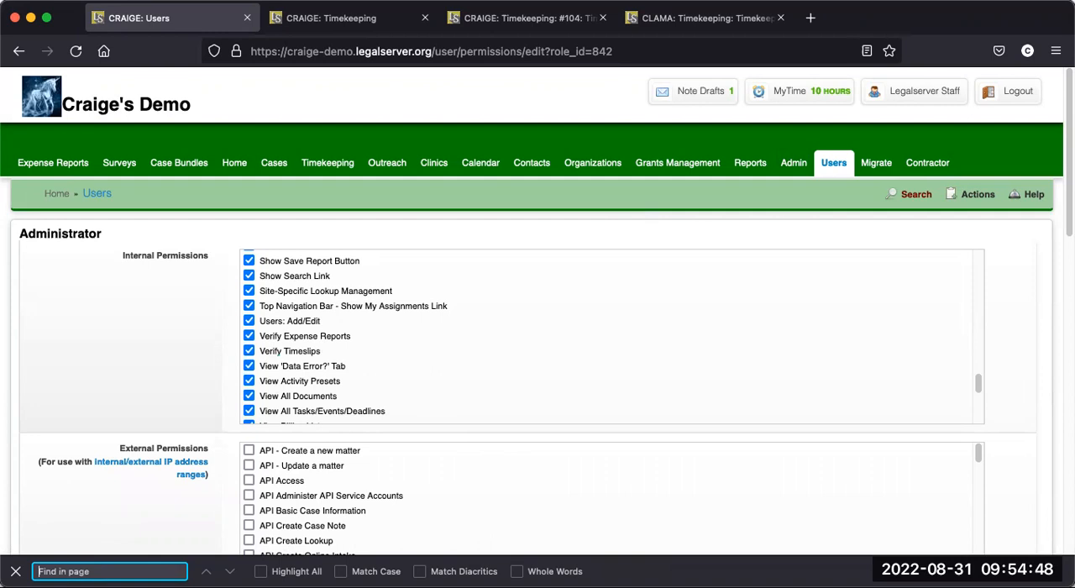
text(questoi)
key(BackSpace)
key(BackSpace)
text(ion)
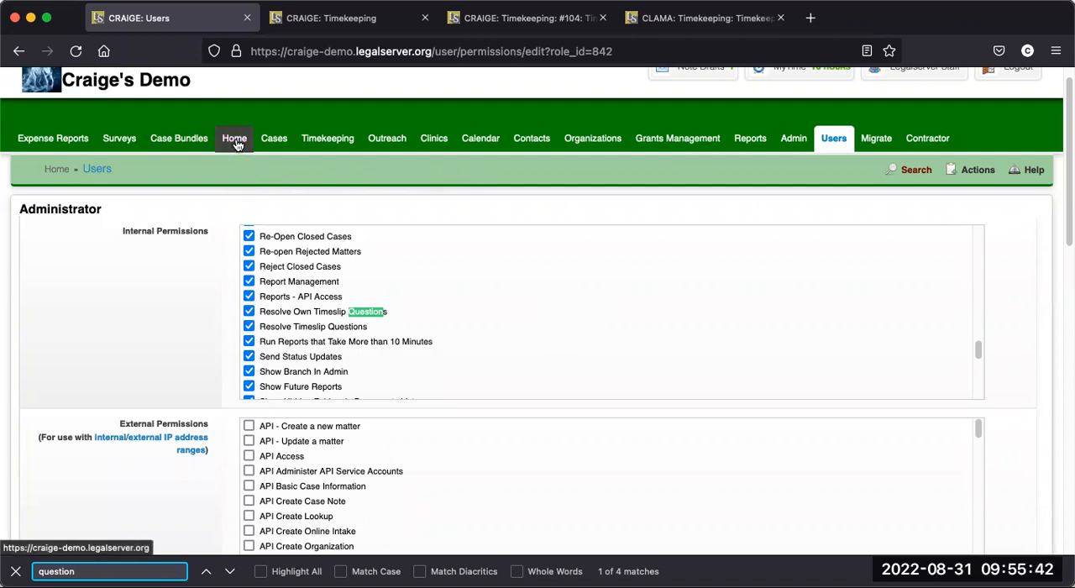
- Start a new case timeslip from the Timekeeping page and open its form for editing
click(337, 148)
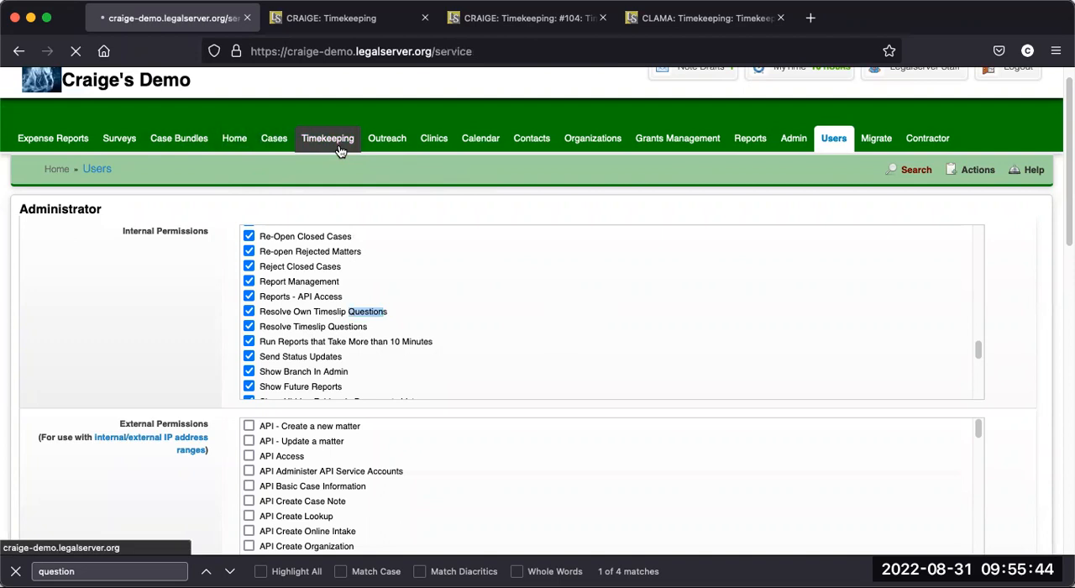
mouse_move(930, 198)
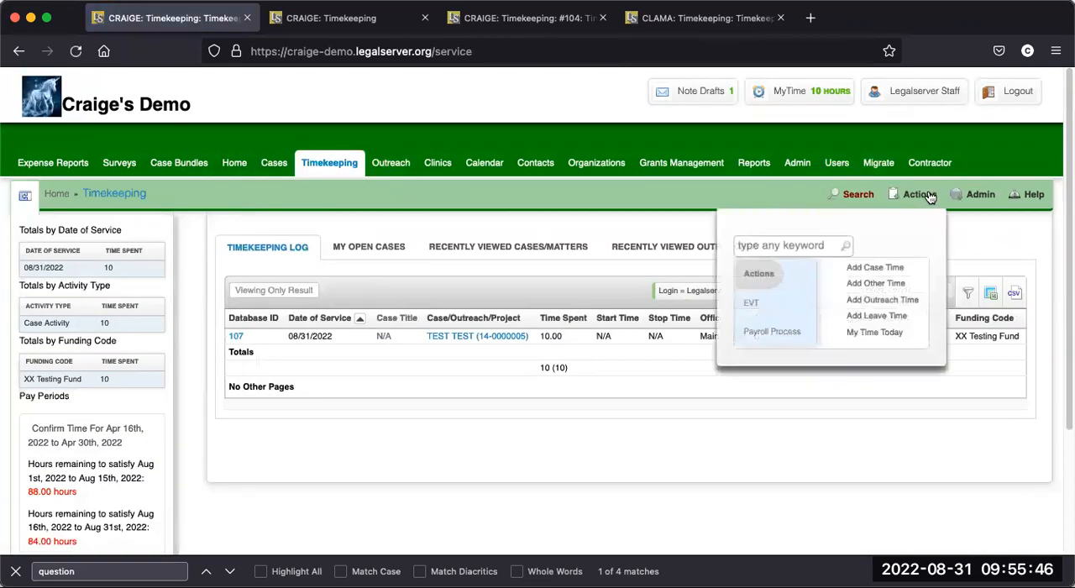
click(884, 273)
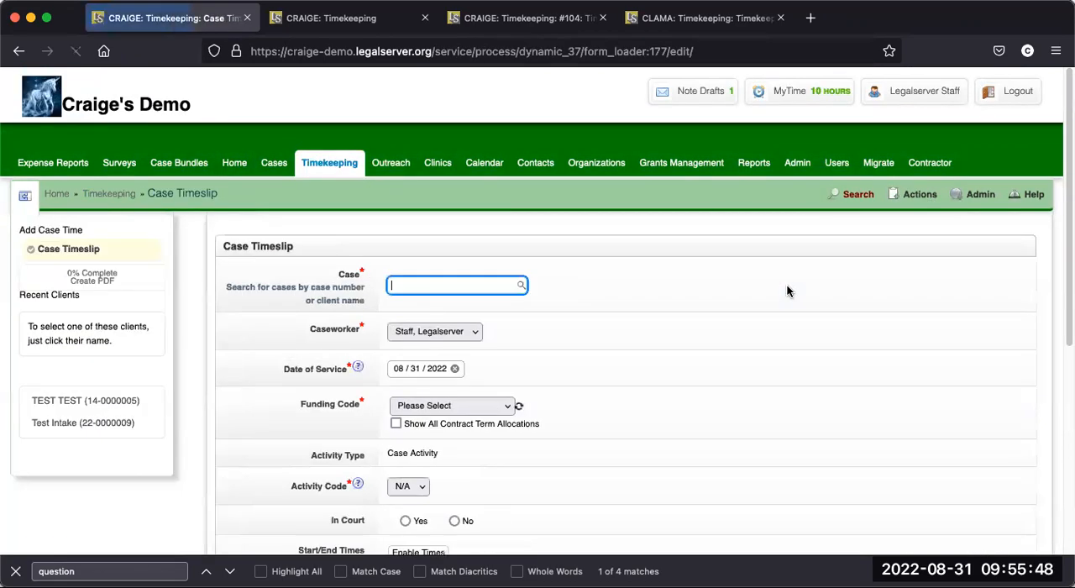
mouse_move(979, 210)
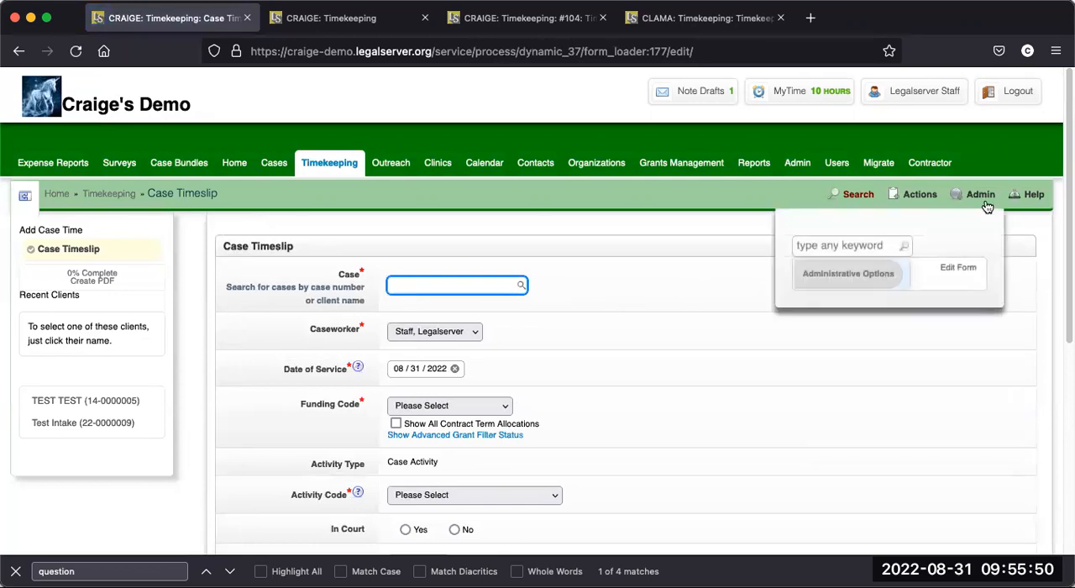
click(964, 271)
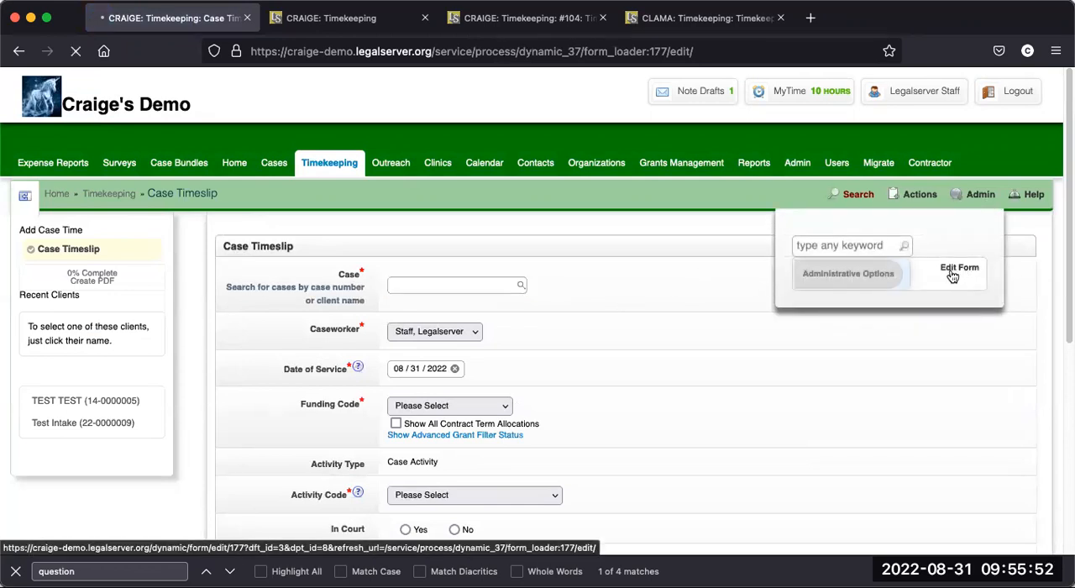
- Examine the settings of the form's enabled Contract Term Allocations and Date of Service With Lock Date elements
scroll(662, 294, down, 3)
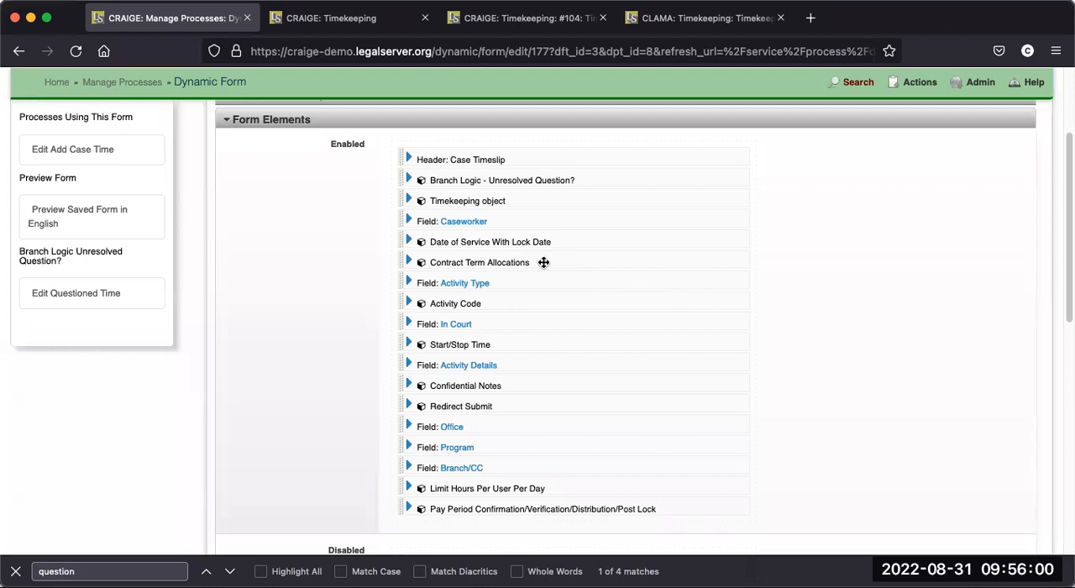
click(410, 263)
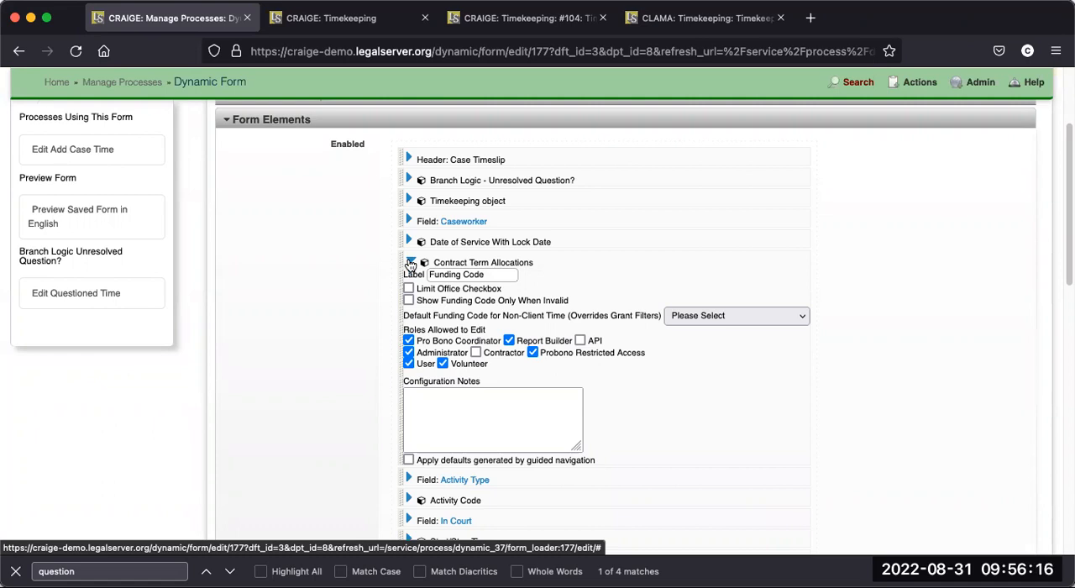
click(410, 264)
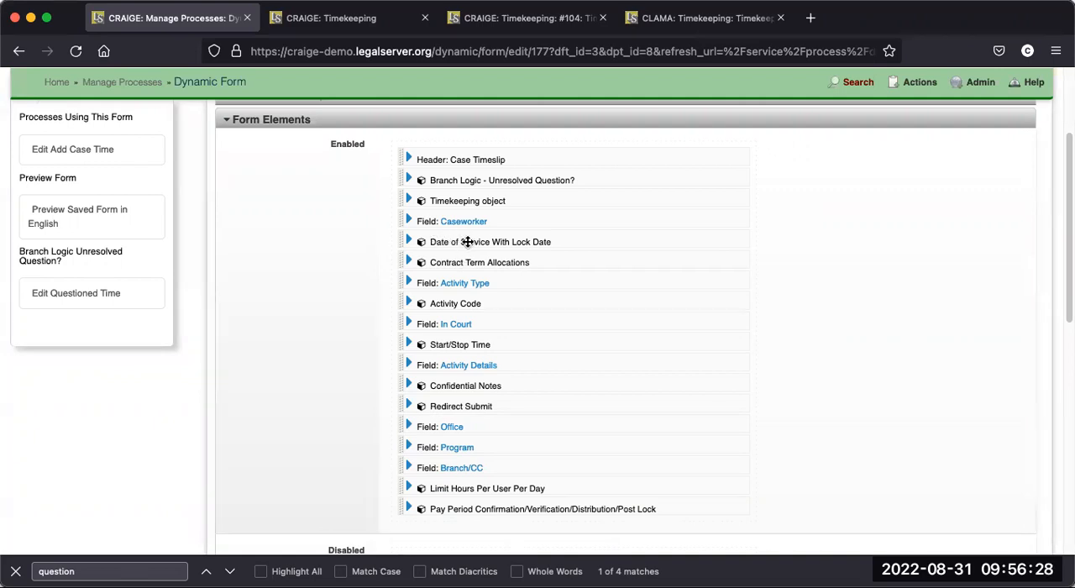
click(410, 243)
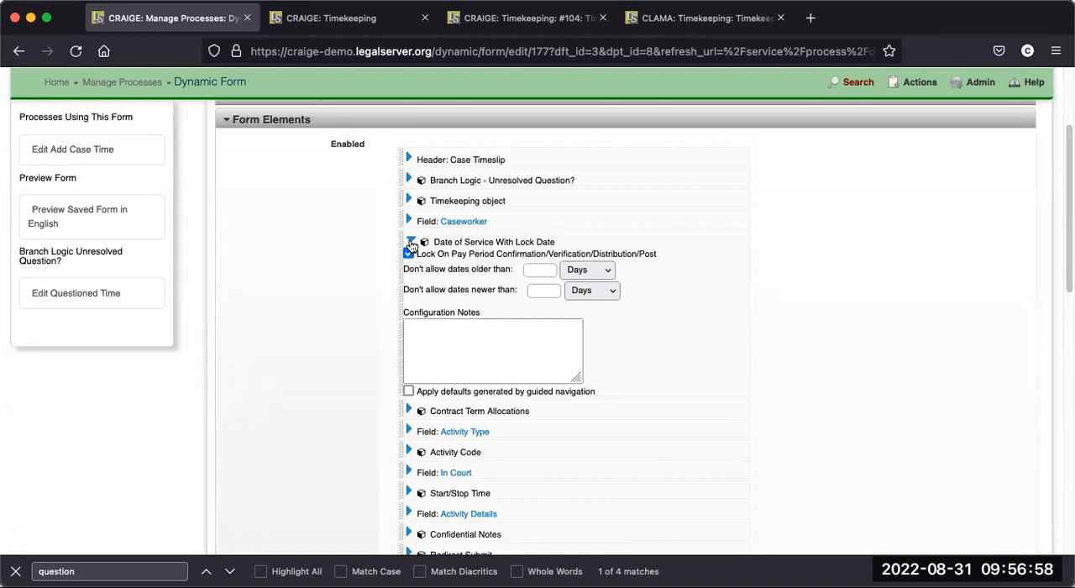
click(411, 243)
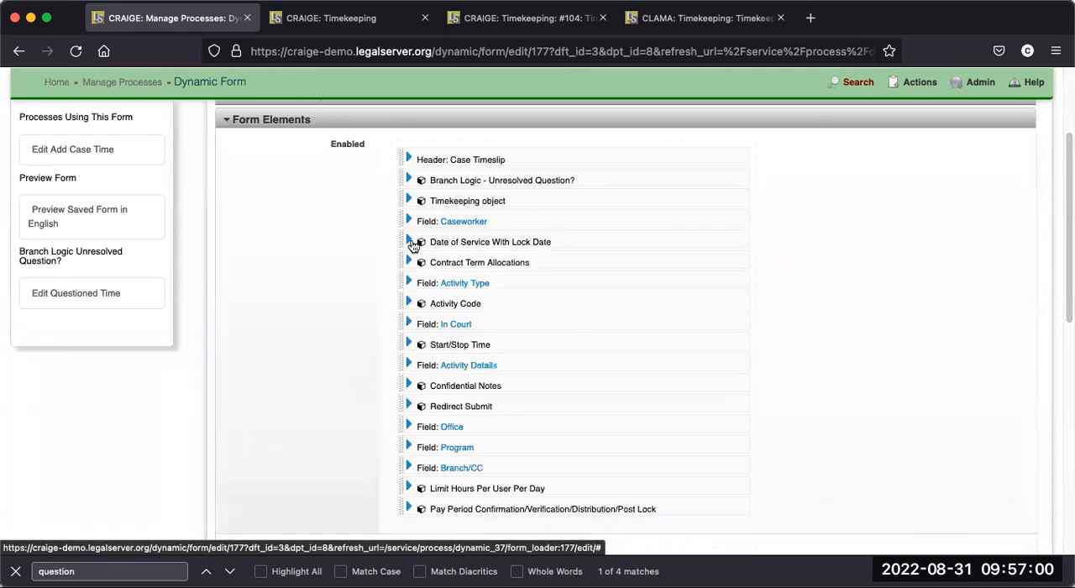
- Review the enabled form elements and check the Contract Term Allocations settings again, including its funding code label and roles allowed to edit
scroll(521, 277, down, 1)
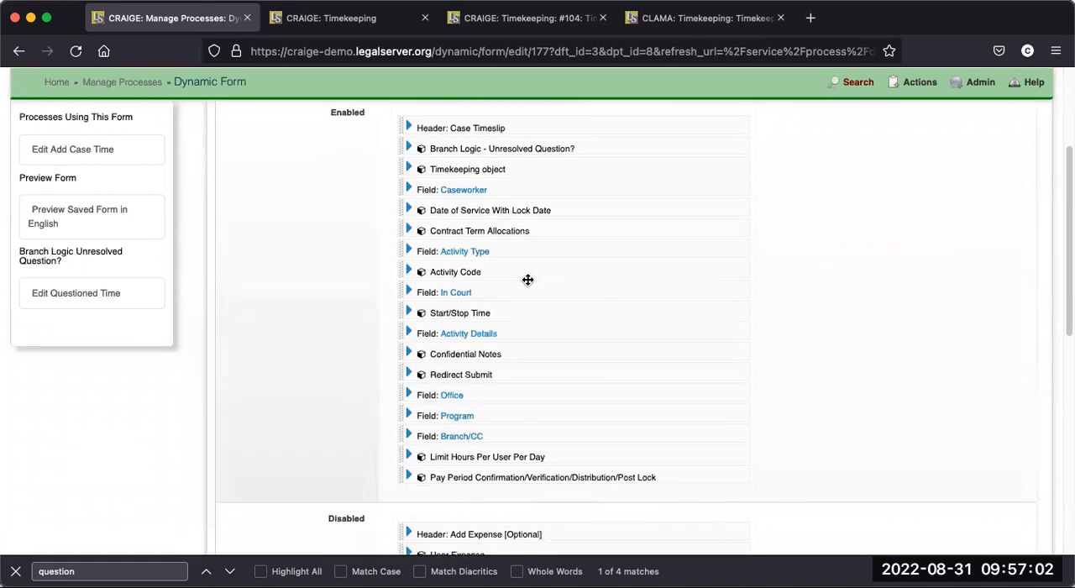
scroll(517, 275, up, 1)
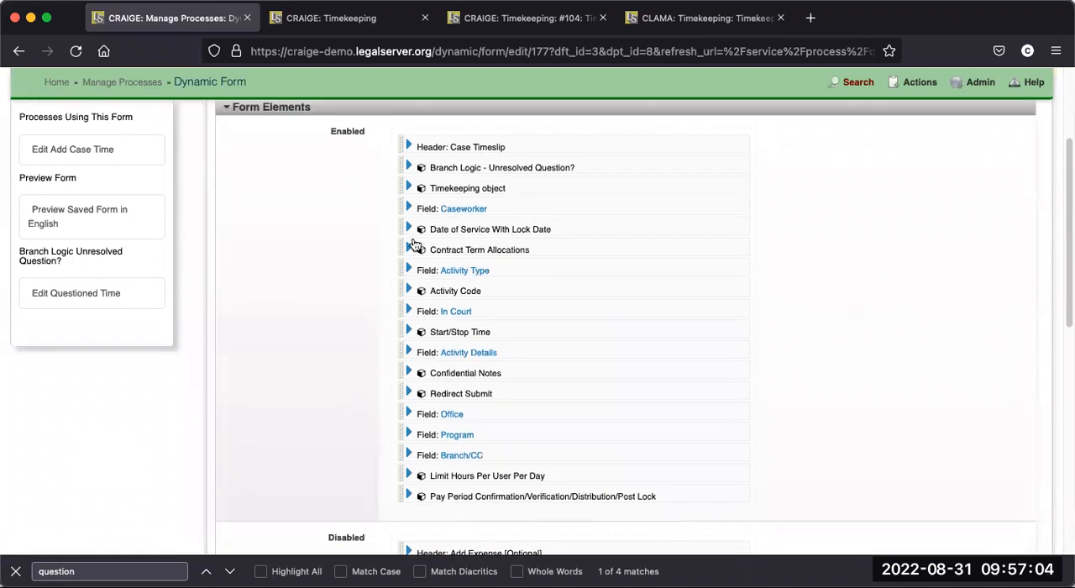
click(410, 251)
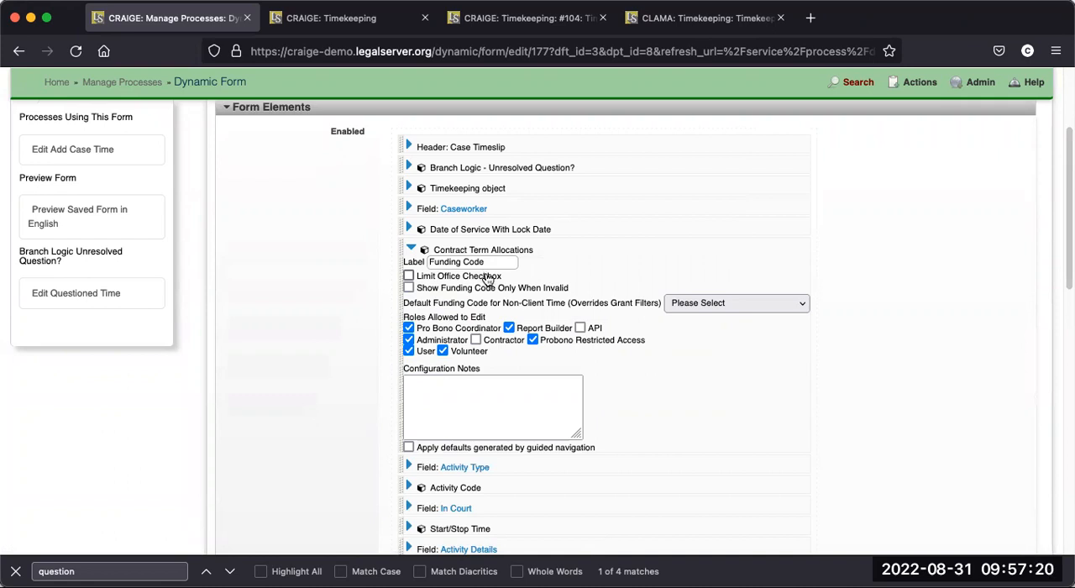
click(413, 251)
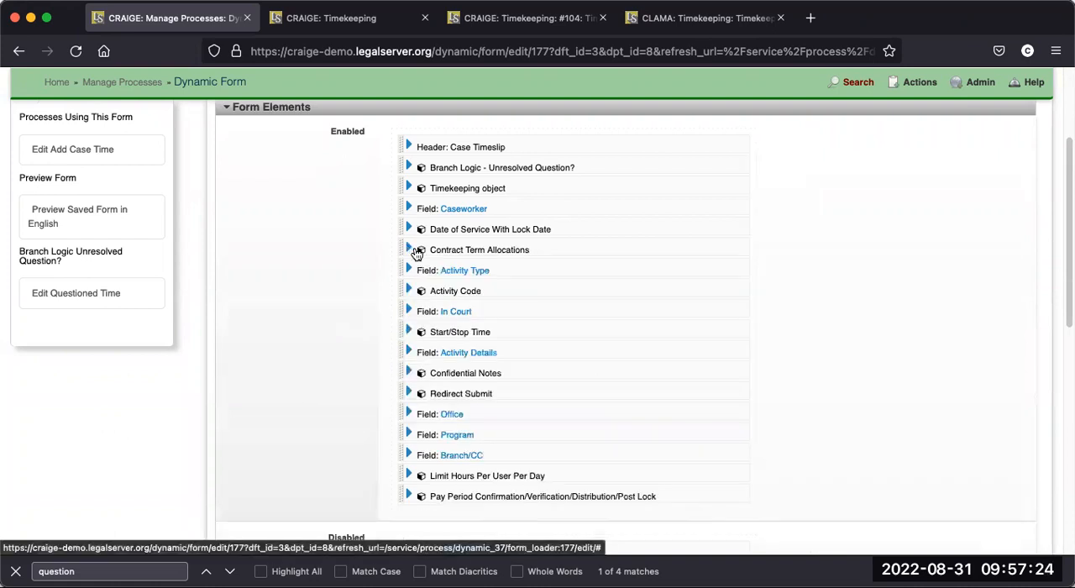
- Examine the default value and visibility settings of the form's Branch/CC and Office fields
scroll(523, 300, down, 1)
scroll(526, 298, down, 1)
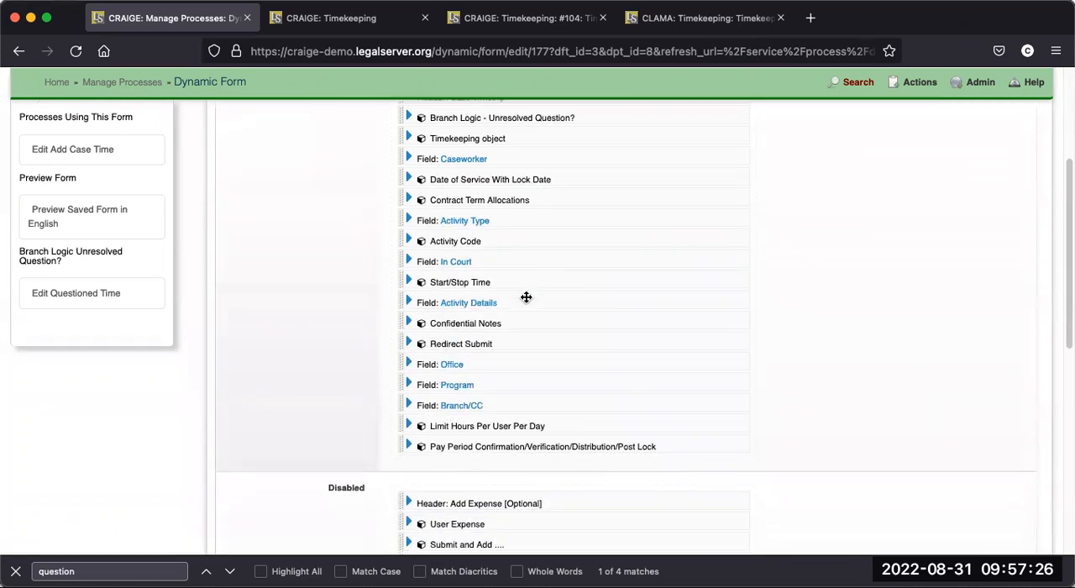
scroll(526, 297, down, 2)
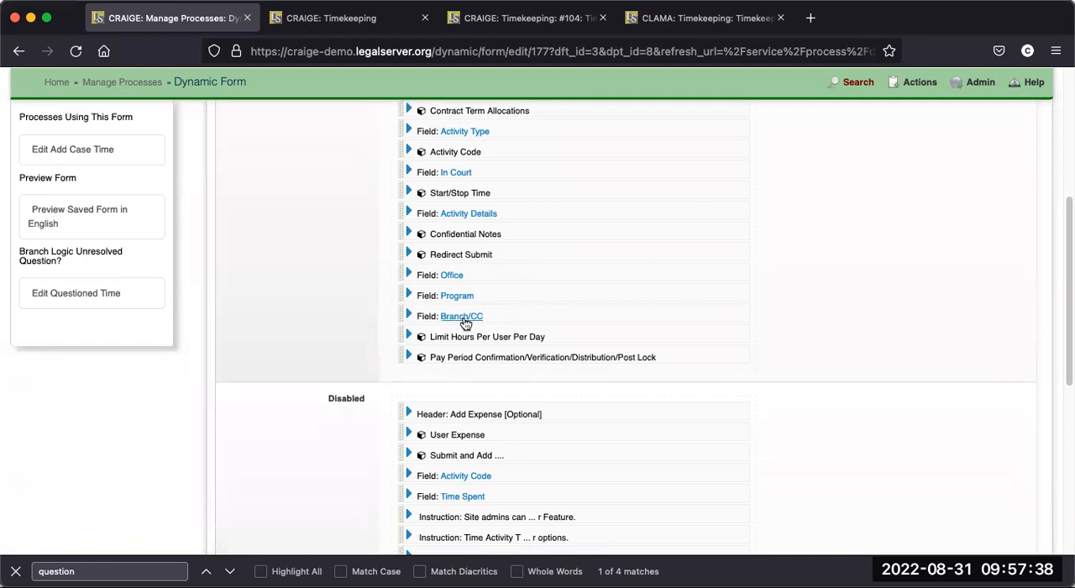
click(409, 316)
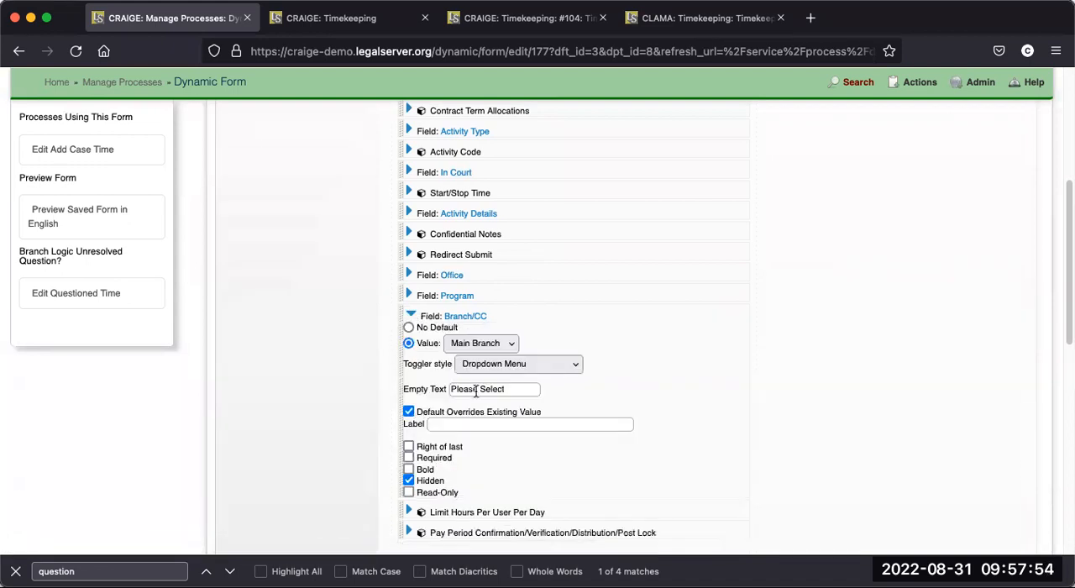
click(481, 346)
click(482, 347)
click(410, 317)
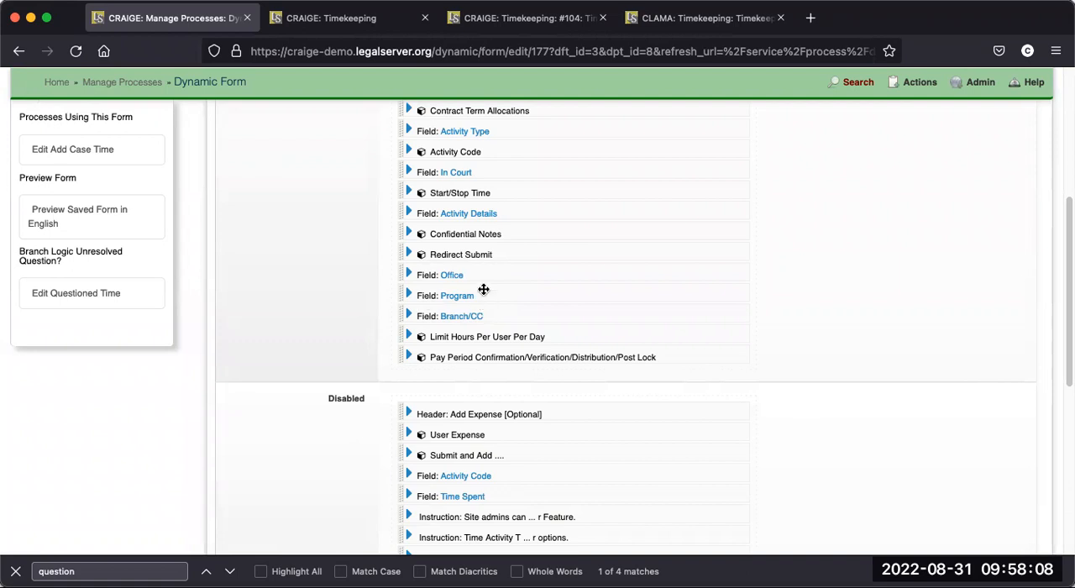
click(410, 274)
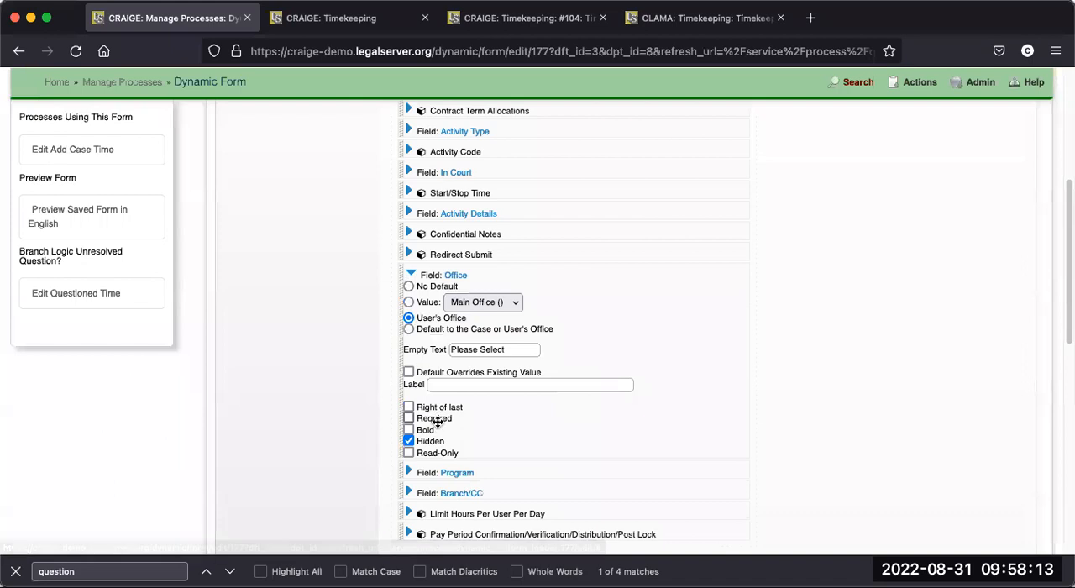
click(411, 274)
- Locate the Pay Period Confirmation/Verification/Distribution/Post Lock element and examine the settings of the Branch Logic - Unresolved Question? element
scroll(537, 372, down, 1)
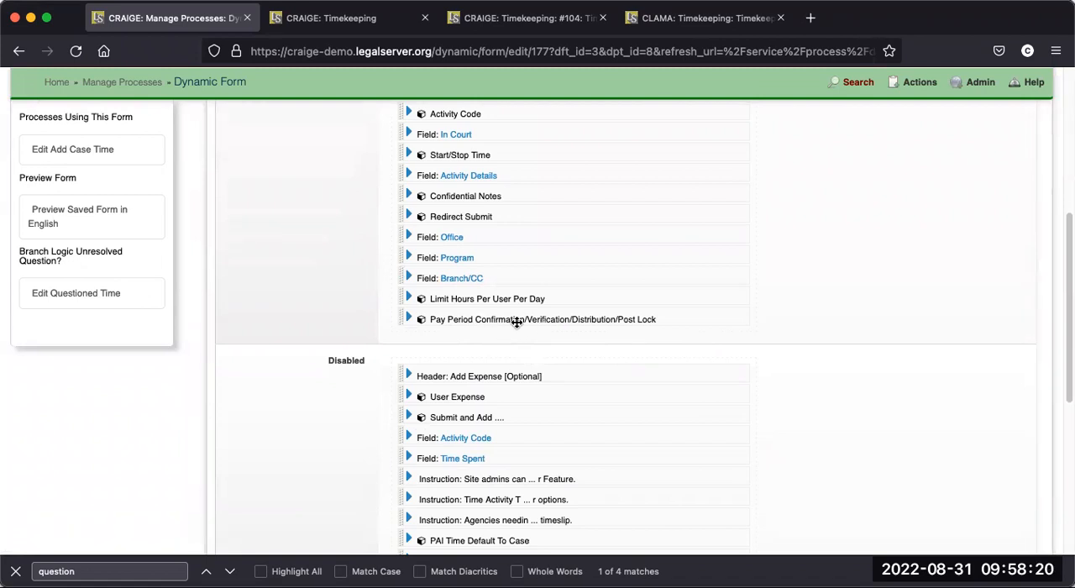
scroll(553, 314, up, 3)
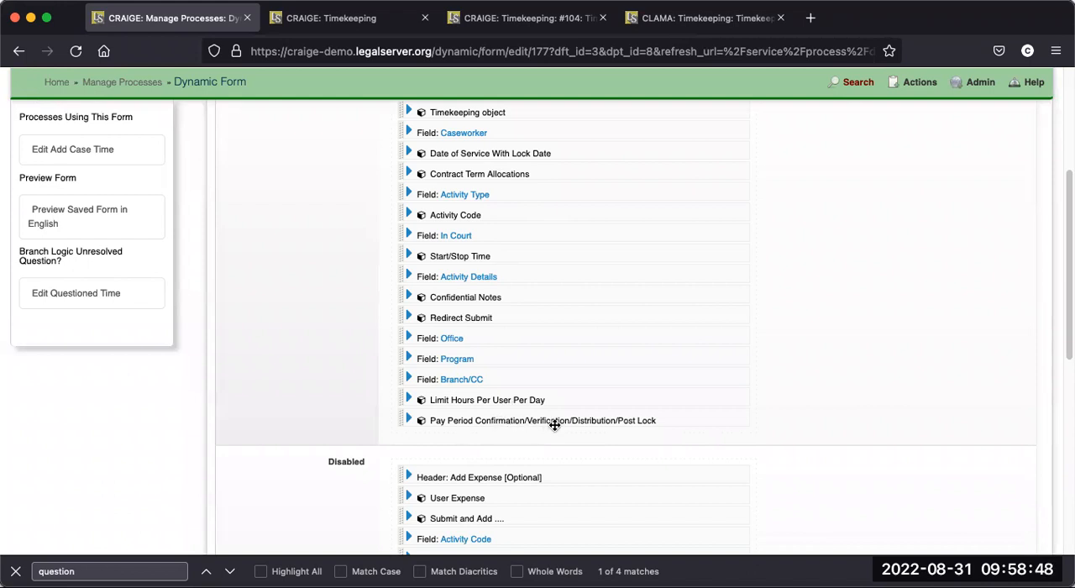
scroll(555, 425, up, 5)
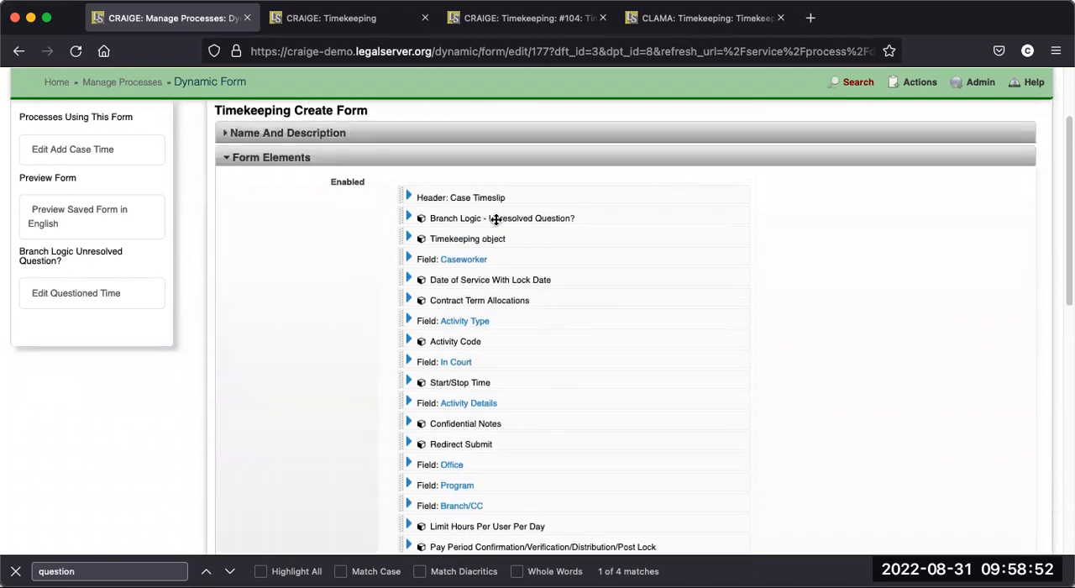
click(410, 218)
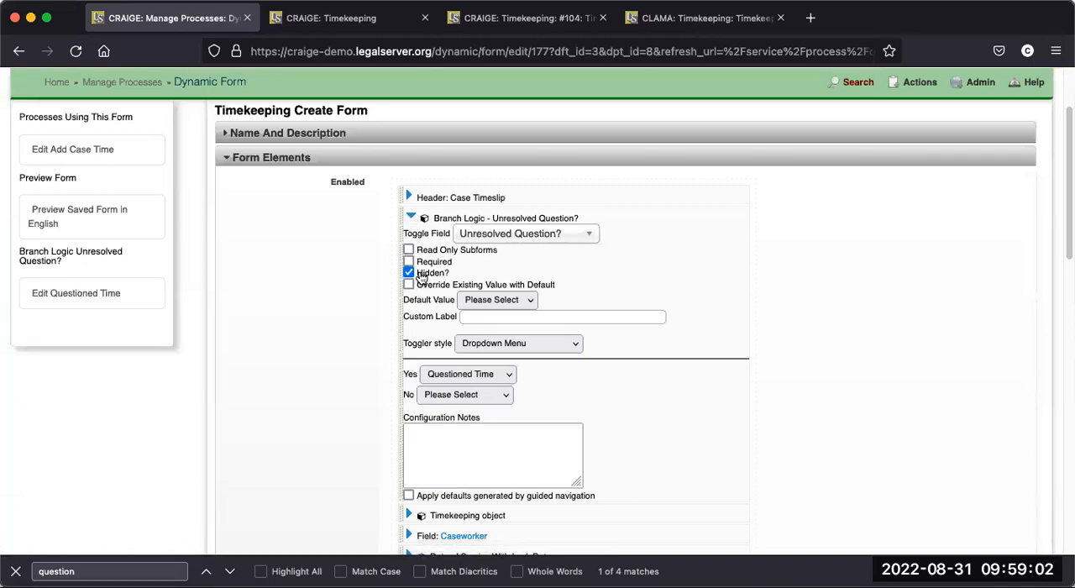
click(411, 218)
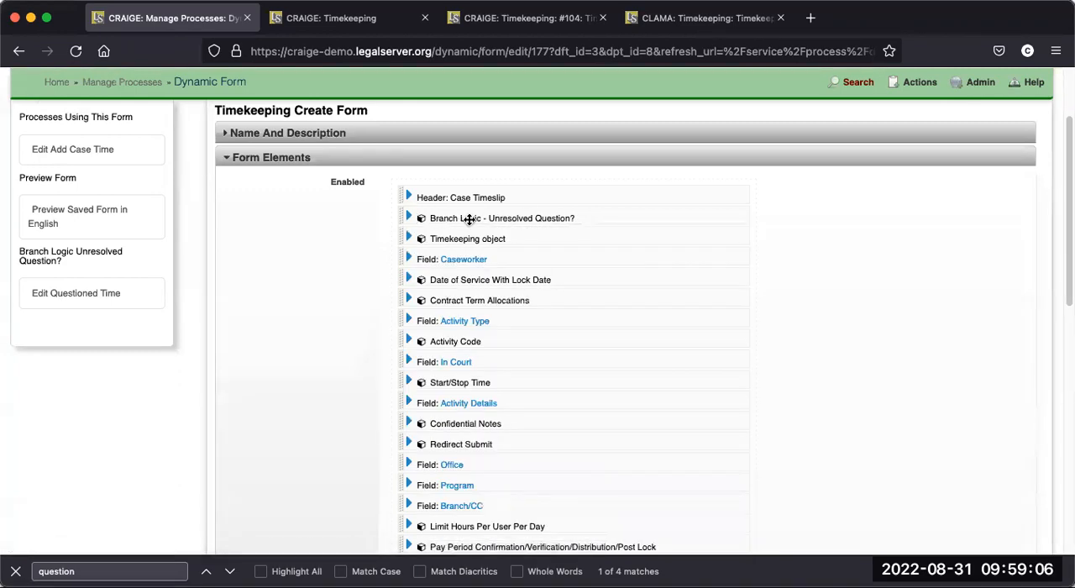
- Look over the enabled elements of the Timekeeping Create Form and return to the Timekeeping page
scroll(588, 334, down, 1)
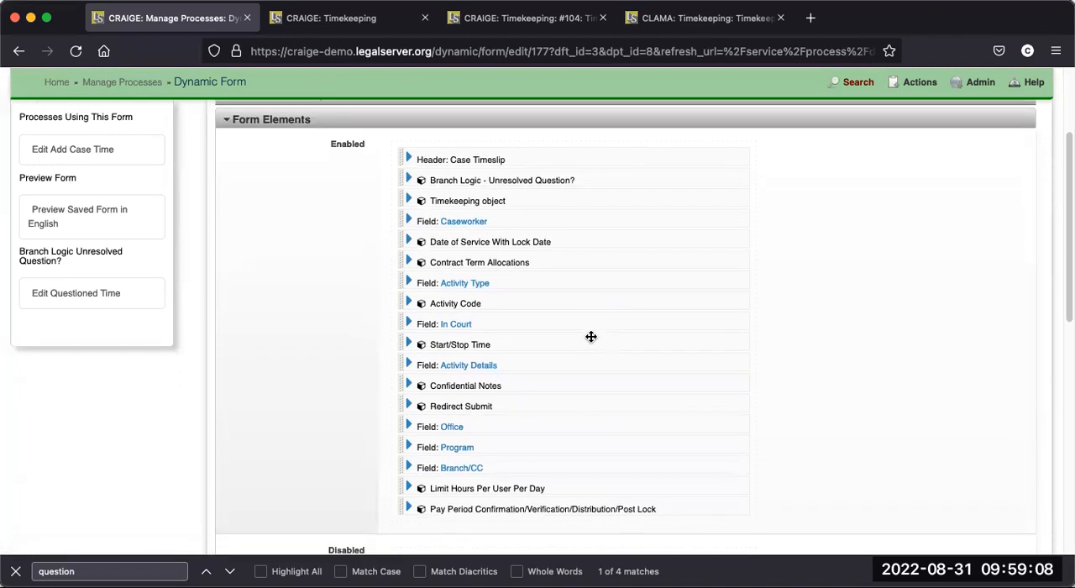
scroll(571, 294, up, 1)
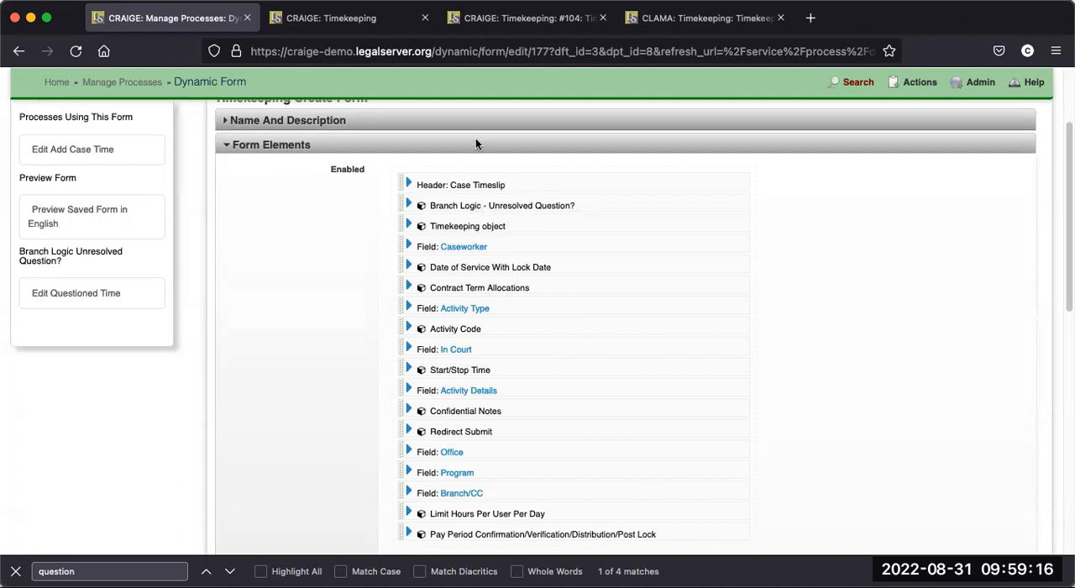
scroll(335, 197, up, 5)
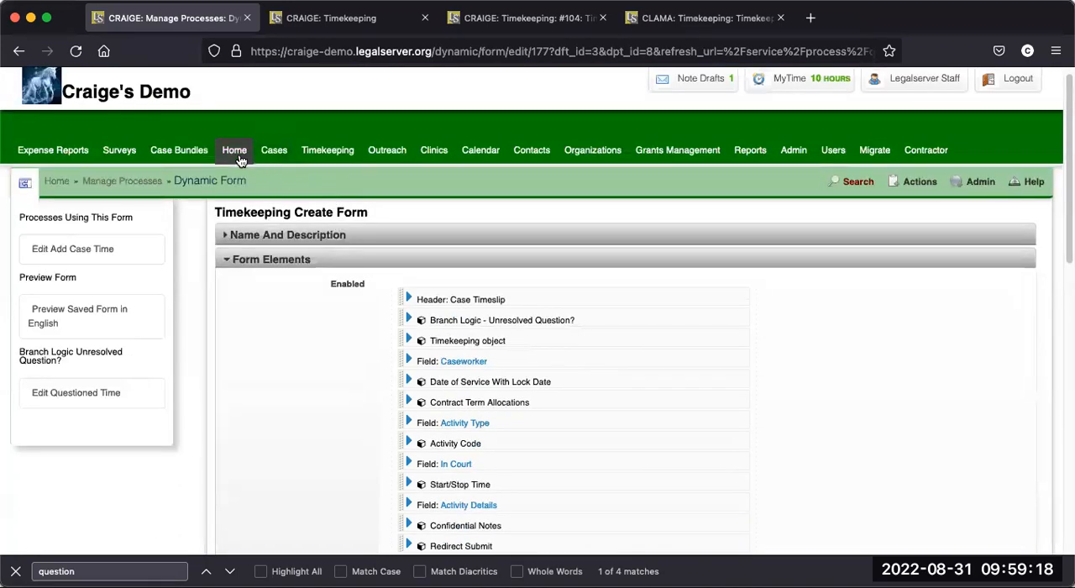
click(336, 153)
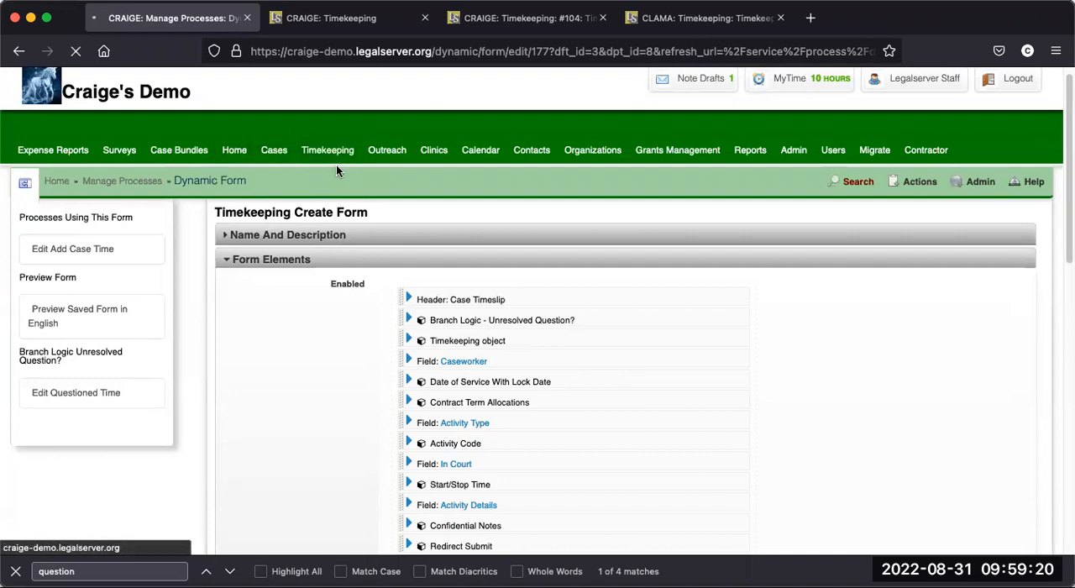